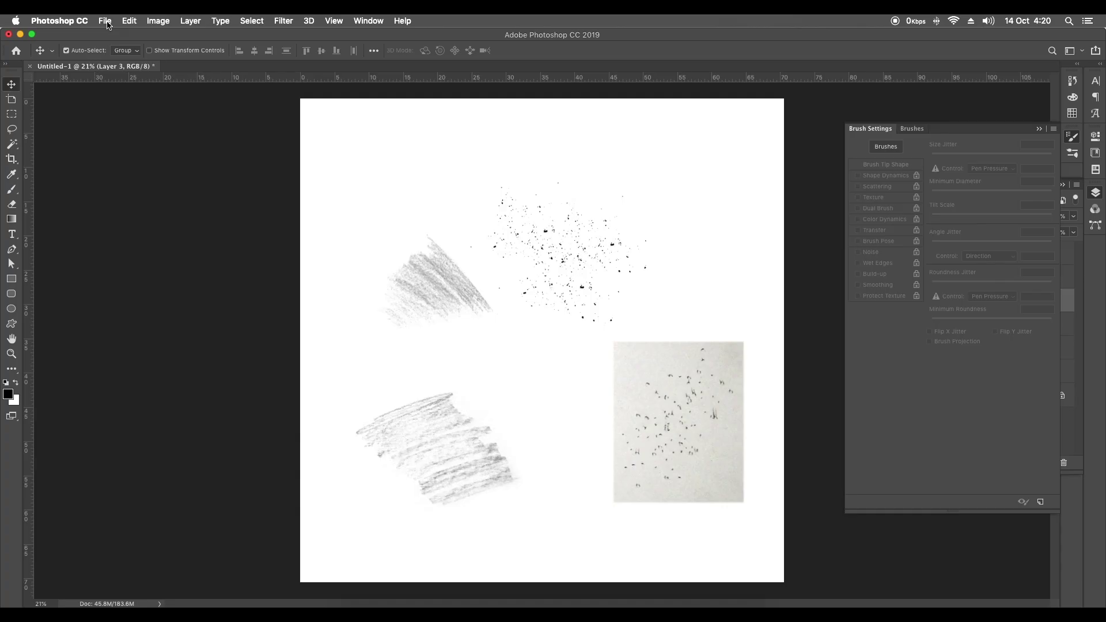
Create a new 4000 x 4000 pixel RGB document at 144 pixels/inch with a white background
{"action": "left_click", "coordinate": [105, 22]}
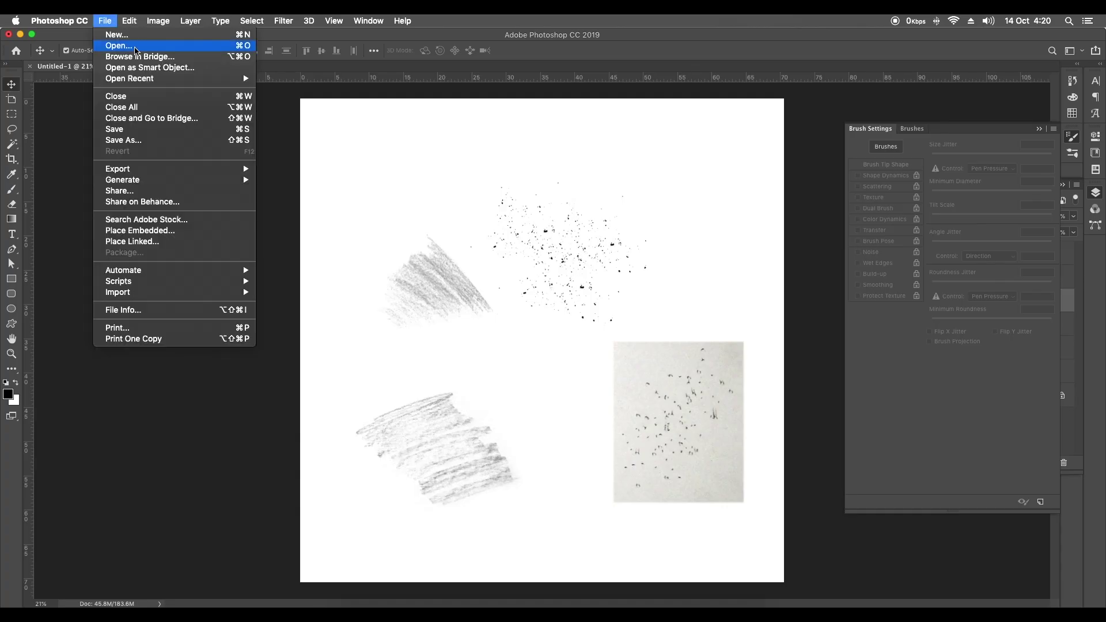
{"action": "left_click", "coordinate": [149, 38]}
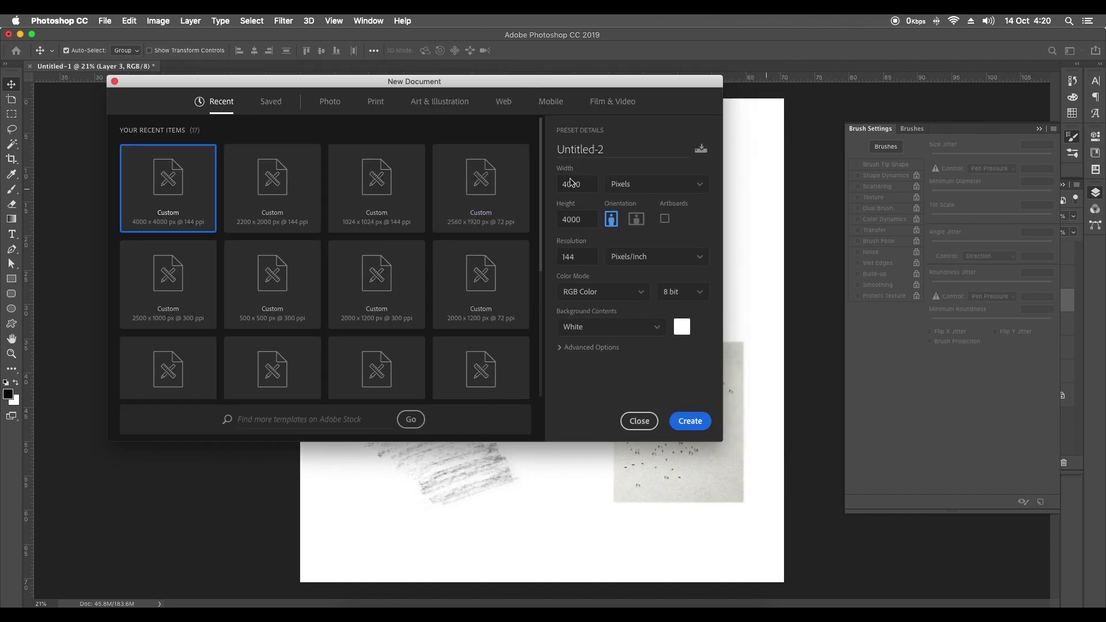
{"action": "left_click_drag", "start_coordinate": [583, 184], "coordinate": [553, 184]}
{"action": "left_click", "coordinate": [594, 221]}
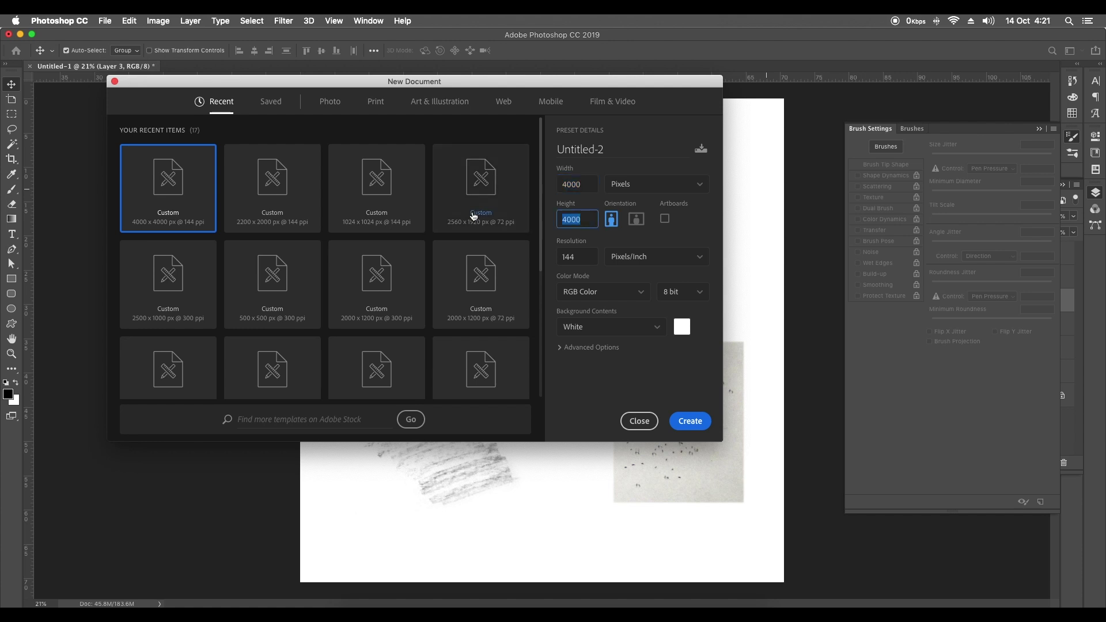
{"action": "left_click", "coordinate": [686, 423]}
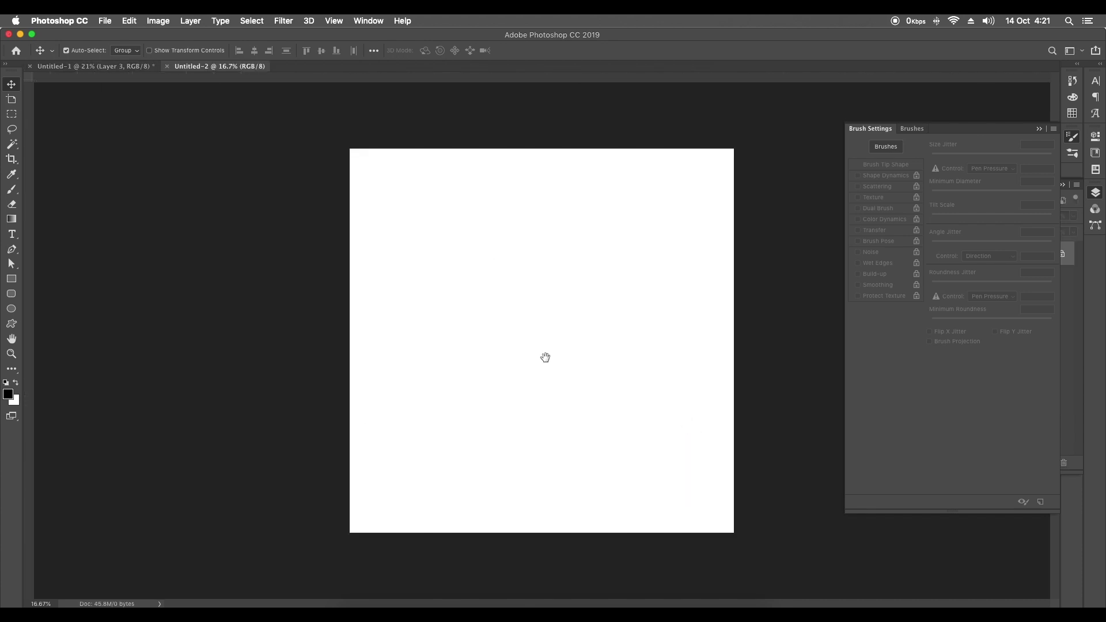
Place the photo DSC00060.JPG from the Pencil Sketch folder into the new document
{"action": "scroll", "coordinate": [544, 358], "scroll_direction": "up", "scroll_amount": 2}
{"action": "left_click", "coordinate": [382, 606]}
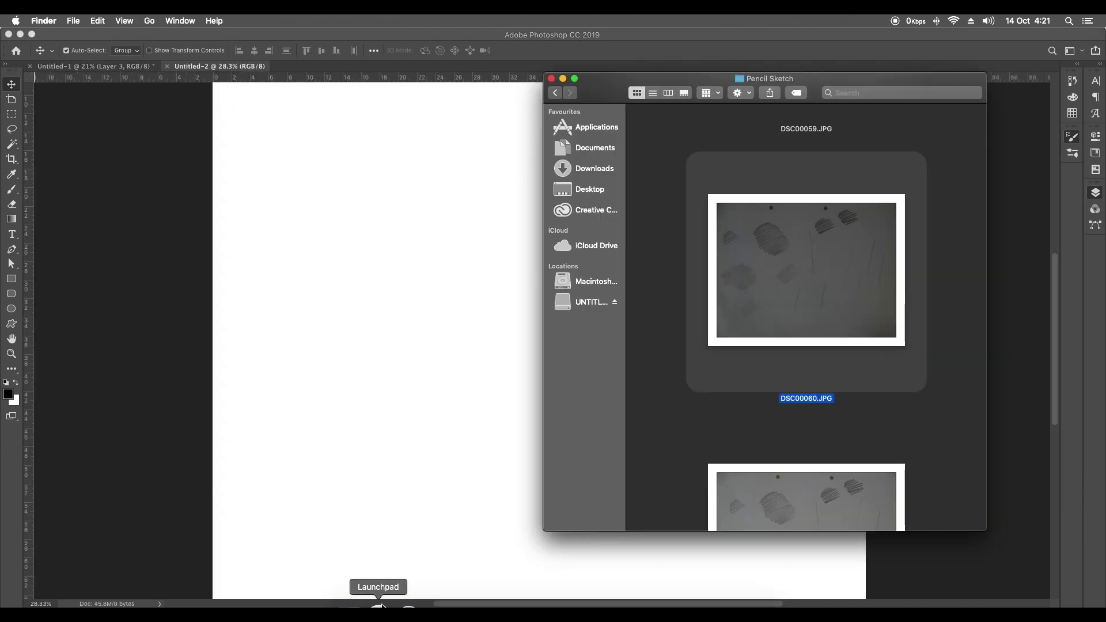
{"action": "scroll", "coordinate": [772, 336], "scroll_direction": "down", "scroll_amount": 2}
{"action": "left_click_drag", "start_coordinate": [780, 326], "coordinate": [396, 461]}
{"action": "key", "text": "Return"}
Place the photos DSC00061.JPG and DSC00062.JPG from the Pencil Sketch folder into the document
{"action": "left_click", "coordinate": [353, 607]}
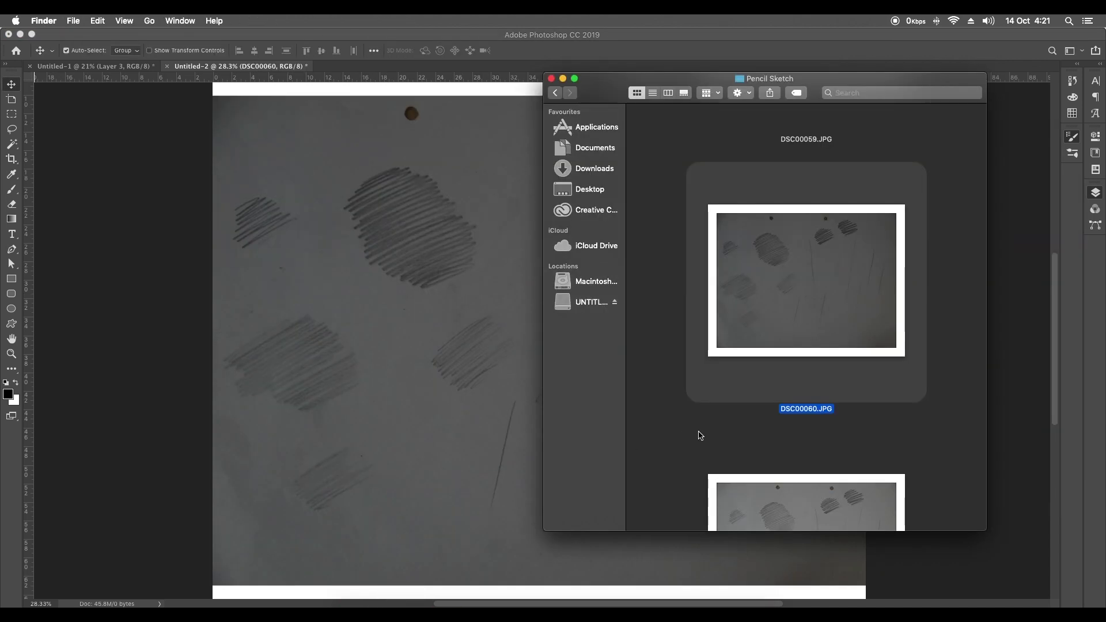
{"action": "scroll", "coordinate": [776, 354], "scroll_direction": "down", "scroll_amount": 3}
{"action": "left_click_drag", "start_coordinate": [775, 354], "coordinate": [407, 383]}
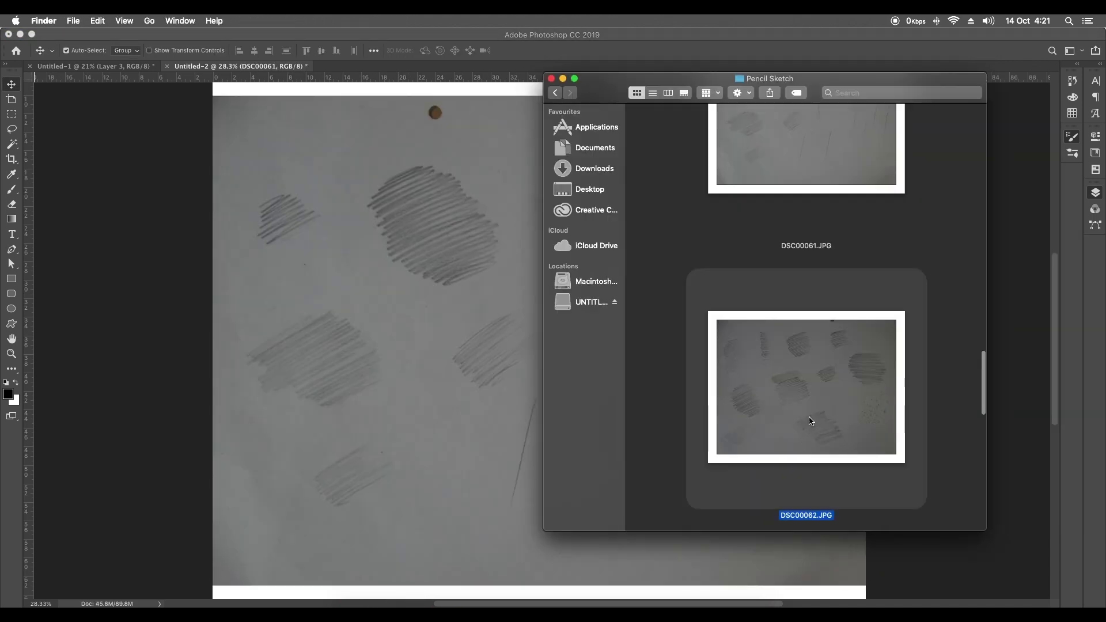
{"action": "left_click_drag", "start_coordinate": [812, 420], "coordinate": [480, 395]}
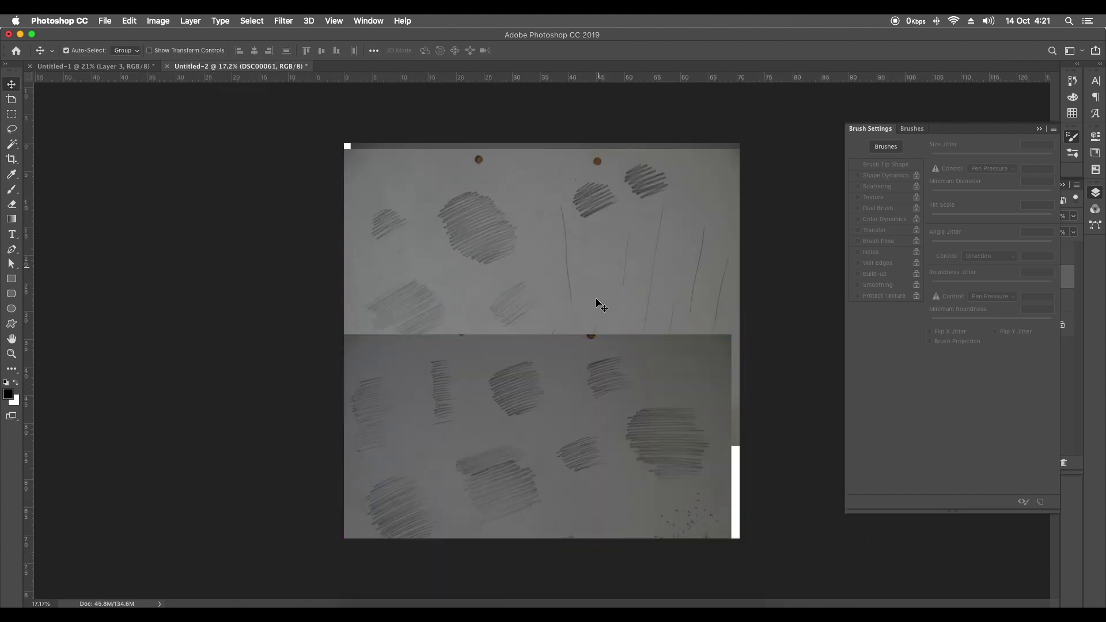
Reposition the placed photos so DSC00062 covers the lower part of the canvas and DSC00061 shows above it
{"action": "left_click_drag", "start_coordinate": [600, 305], "coordinate": [571, 293]}
{"action": "left_click_drag", "start_coordinate": [451, 441], "coordinate": [449, 501]}
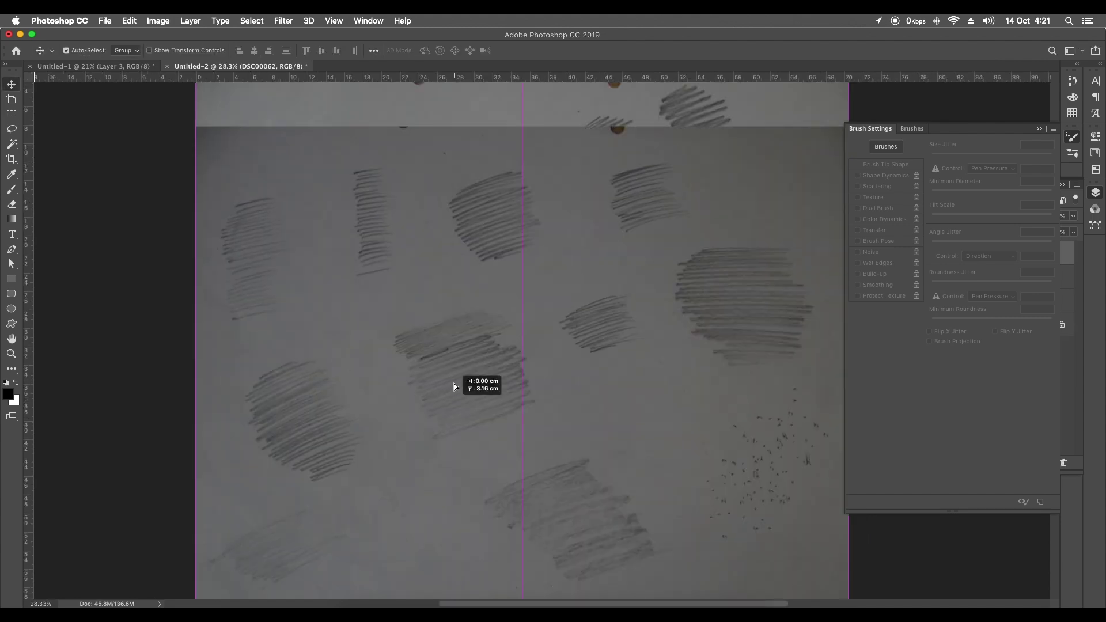
{"action": "left_click_drag", "start_coordinate": [522, 403], "coordinate": [525, 511]}
Hide the DSC00060 and DSC00062 layers and shift the DSC00061 photo left on the canvas
{"action": "left_click", "coordinate": [606, 192]}
{"action": "scroll", "coordinate": [589, 207], "scroll_direction": "up", "scroll_amount": 4}
{"action": "scroll", "coordinate": [572, 224], "scroll_direction": "down", "scroll_amount": 5}
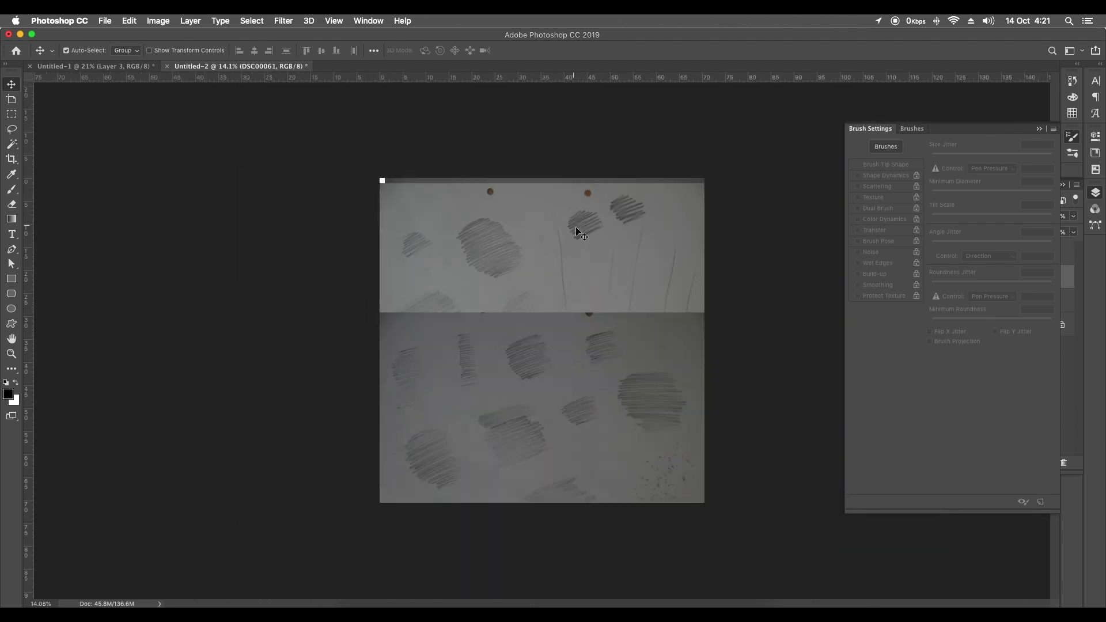
{"action": "left_click", "coordinate": [1067, 269]}
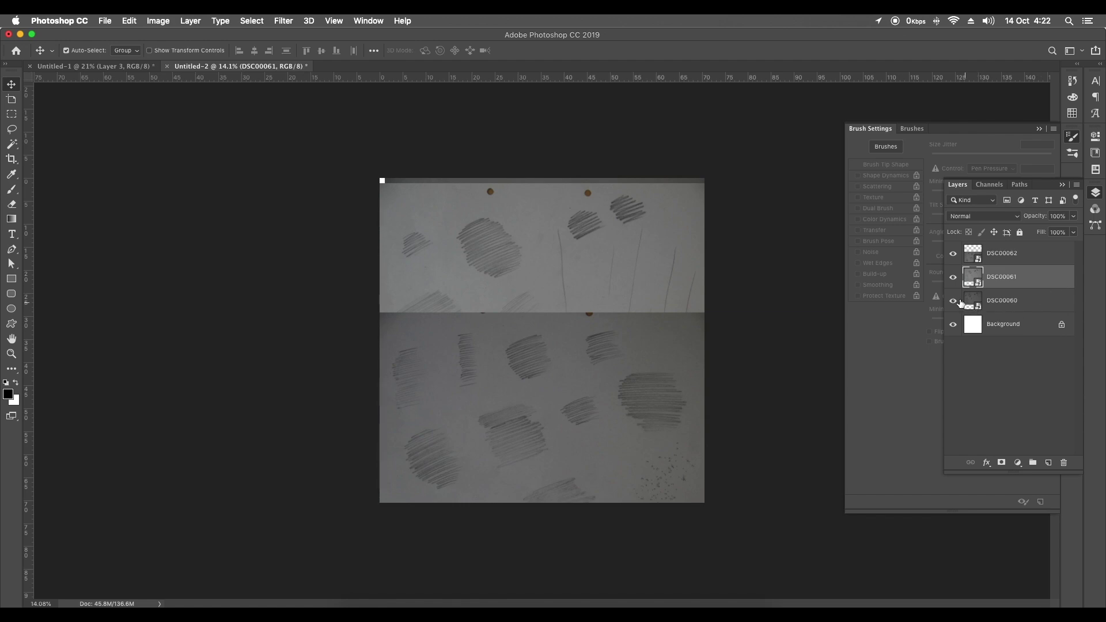
{"action": "left_click", "coordinate": [954, 299]}
{"action": "left_click", "coordinate": [954, 254]}
{"action": "scroll", "coordinate": [505, 221], "scroll_direction": "up", "scroll_amount": 4}
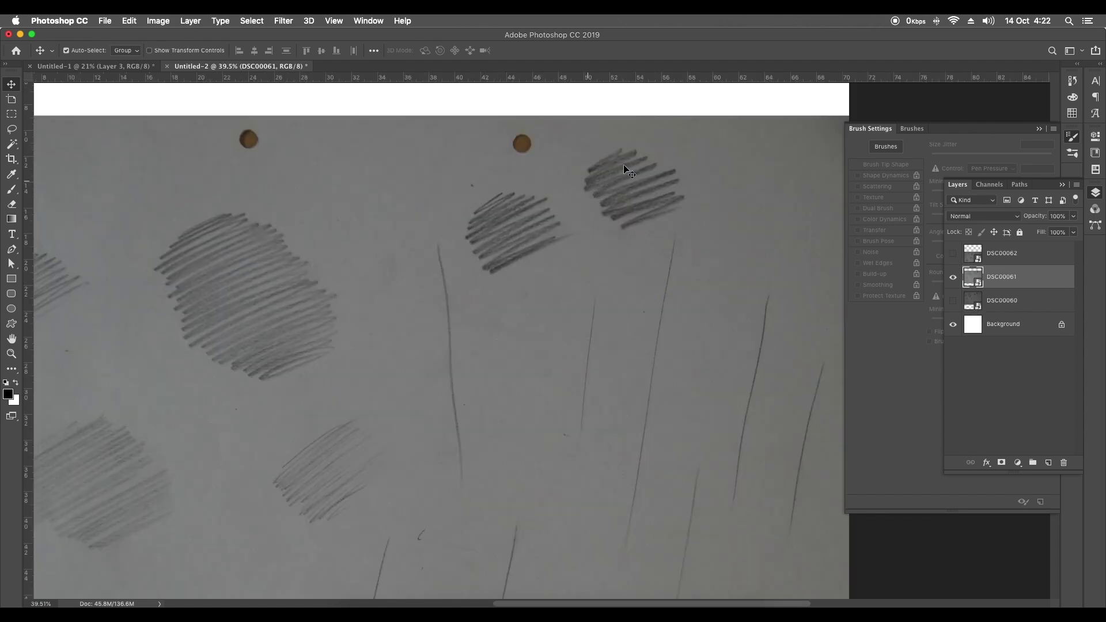
{"action": "left_click_drag", "start_coordinate": [630, 175], "coordinate": [413, 254]}
{"action": "scroll", "coordinate": [528, 223], "scroll_direction": "up", "scroll_amount": 3}
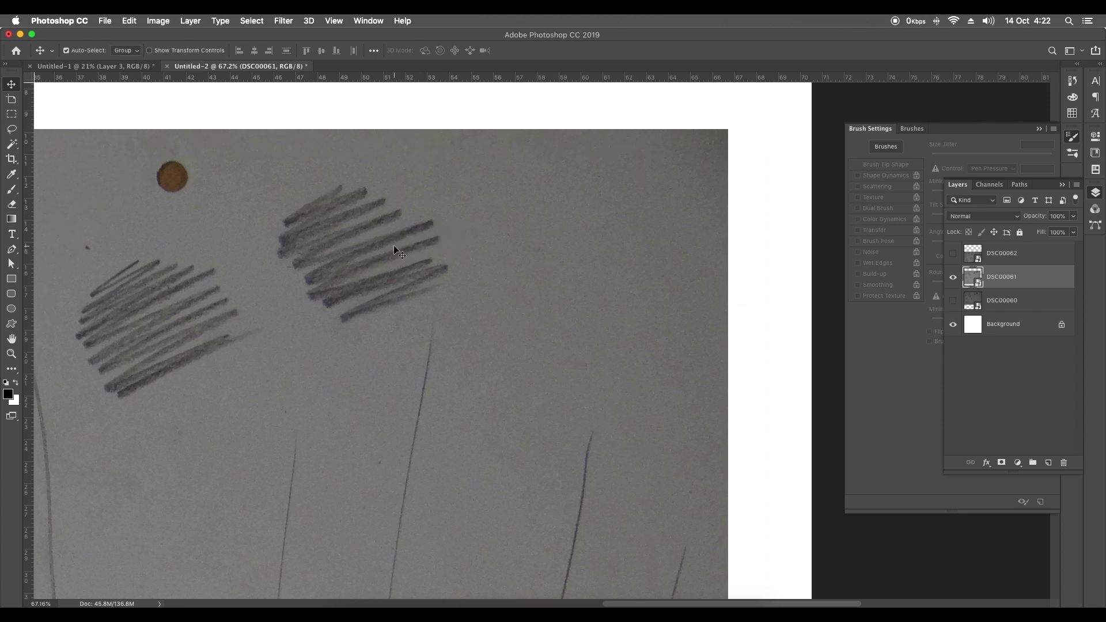
Apply Levels to the DSC00061 layer with input levels 2, 1 and 126 to whiten the paper
{"action": "left_click", "coordinate": [158, 20]}
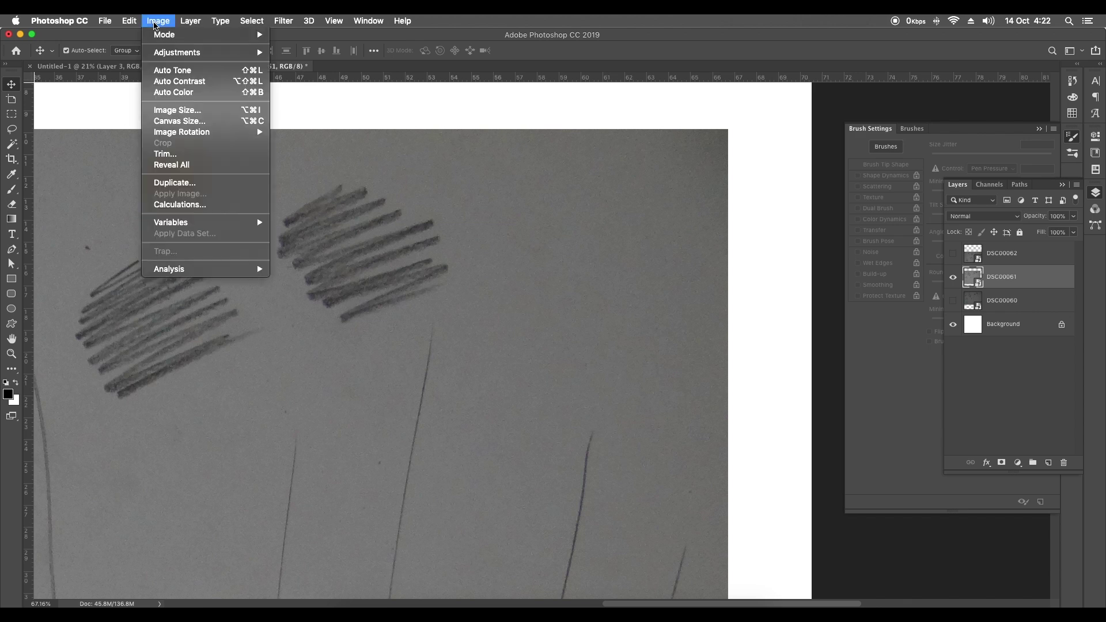
{"action": "mouse_move", "coordinate": [186, 53]}
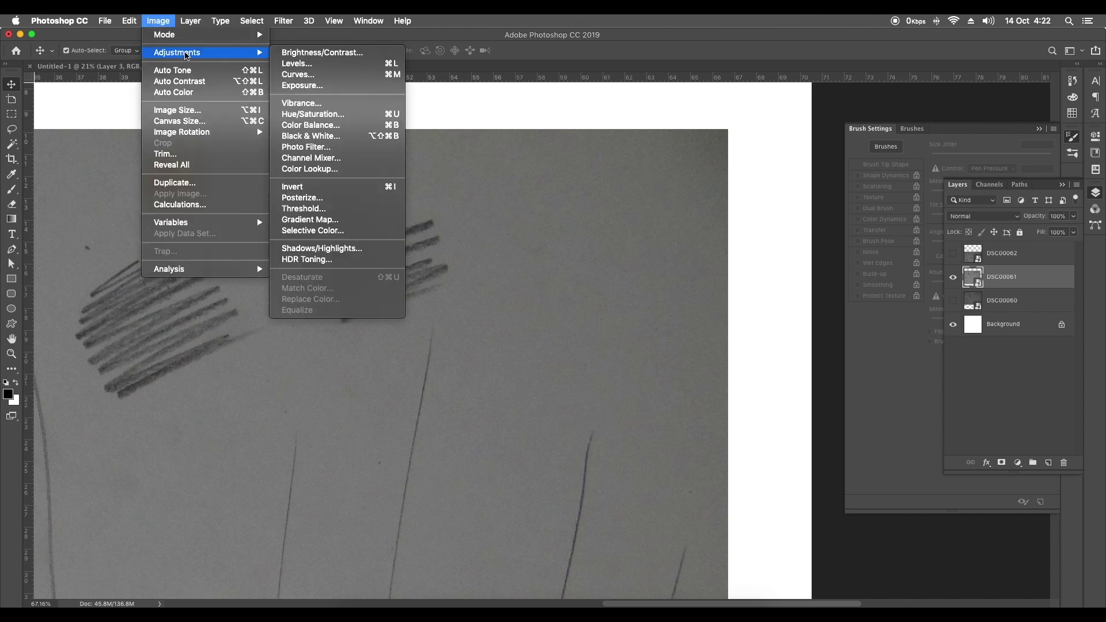
{"action": "left_click", "coordinate": [320, 63]}
{"action": "left_click_drag", "start_coordinate": [834, 134], "coordinate": [618, 75]}
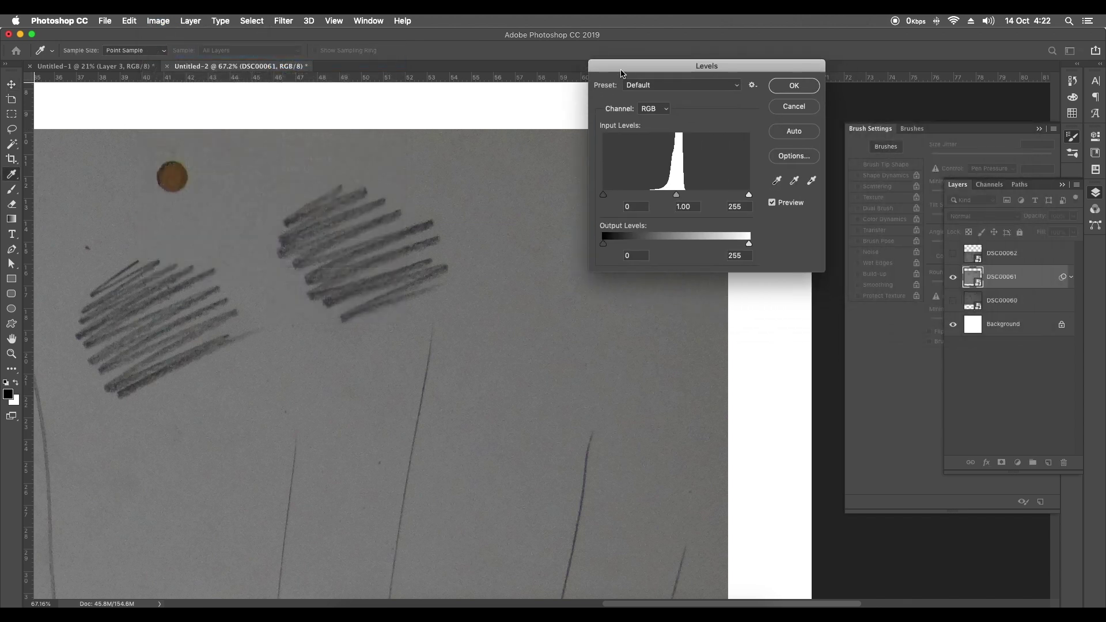
{"action": "left_click_drag", "start_coordinate": [749, 195], "coordinate": [699, 196]}
{"action": "left_click_drag", "start_coordinate": [603, 194], "coordinate": [676, 196]}
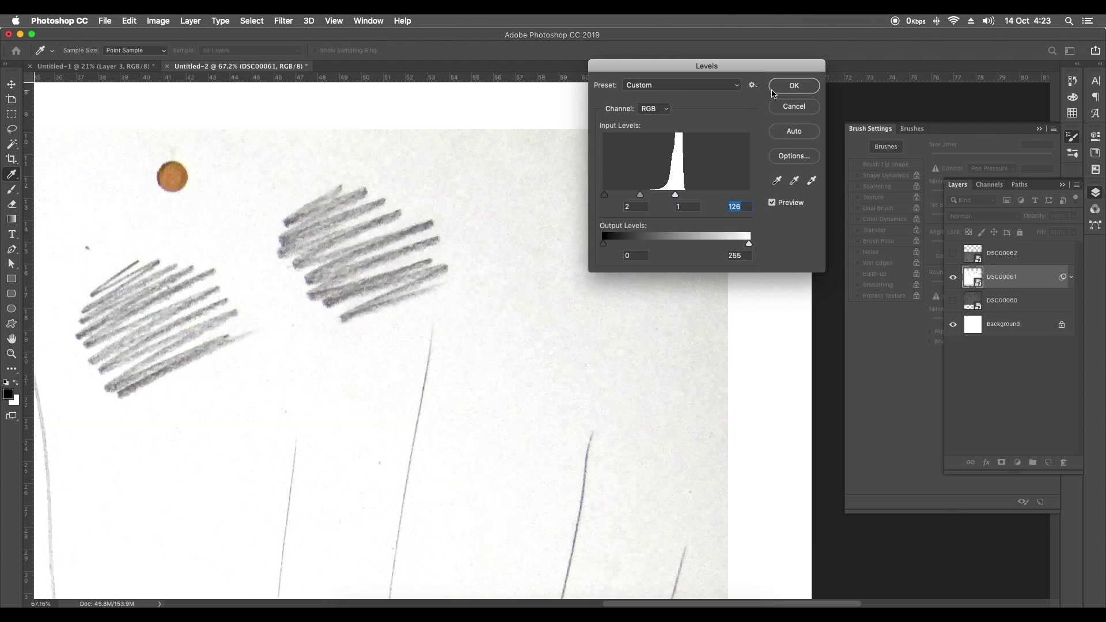
{"action": "key", "text": "Return"}
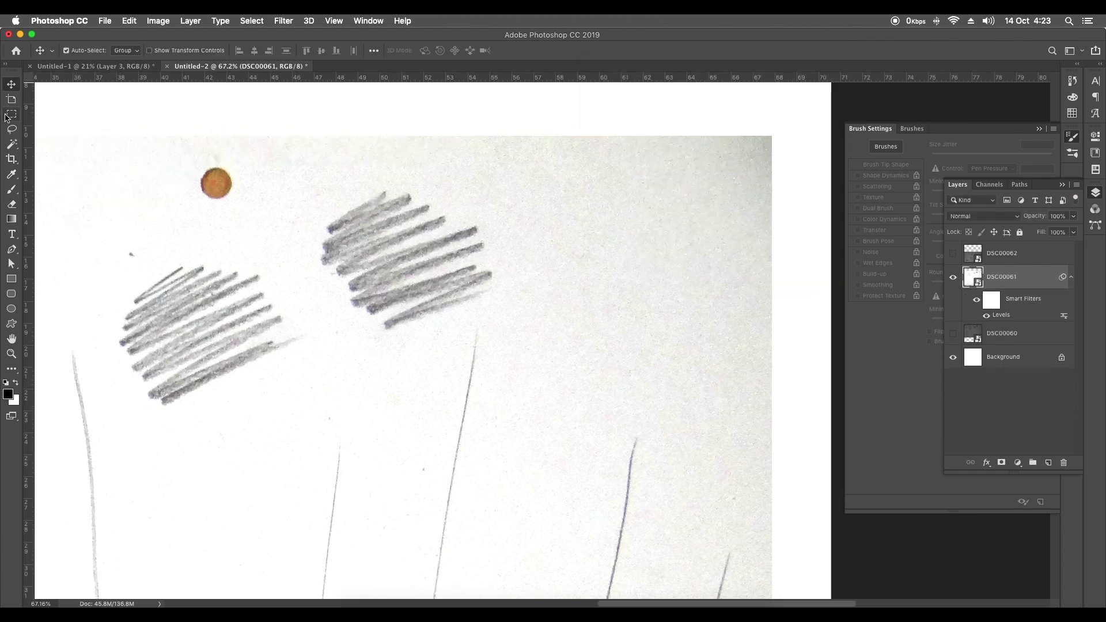
Copy the dark scribble nearest the photo's upper-right corner to a new layer with a 5 px feathered rectangular selection, and hide DSC00061
{"action": "left_click", "coordinate": [11, 113]}
{"action": "mouse_move", "coordinate": [303, 167]}
{"action": "left_mouse_down"}
{"action": "mouse_move", "coordinate": [516, 323]}
{"action": "mouse_move", "coordinate": [519, 342]}
{"action": "left_mouse_up"}
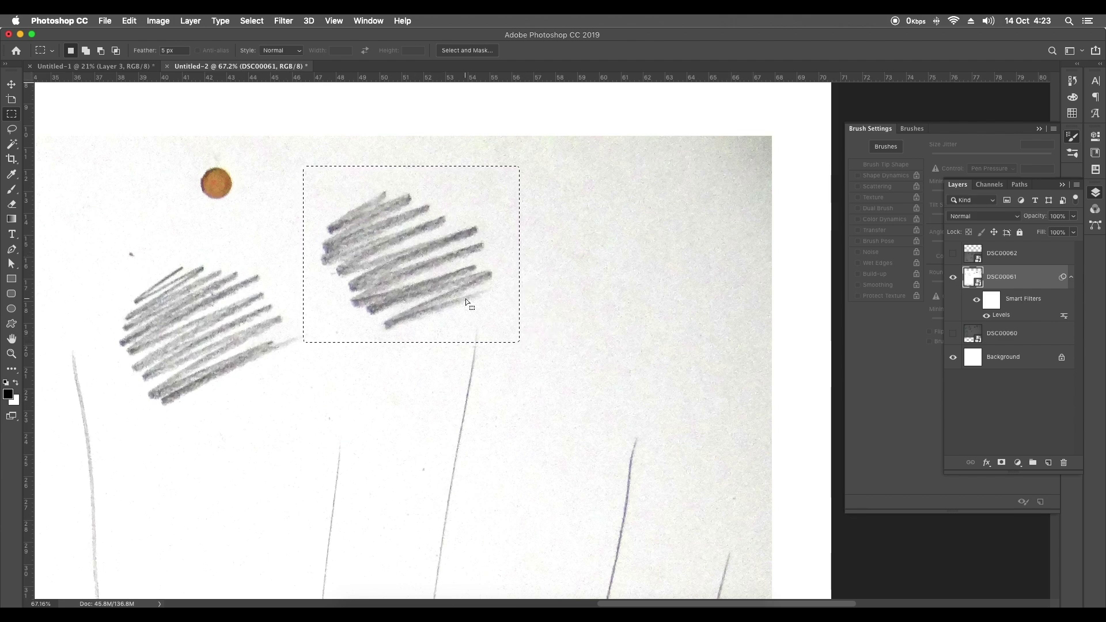
{"action": "key", "text": "super+j"}
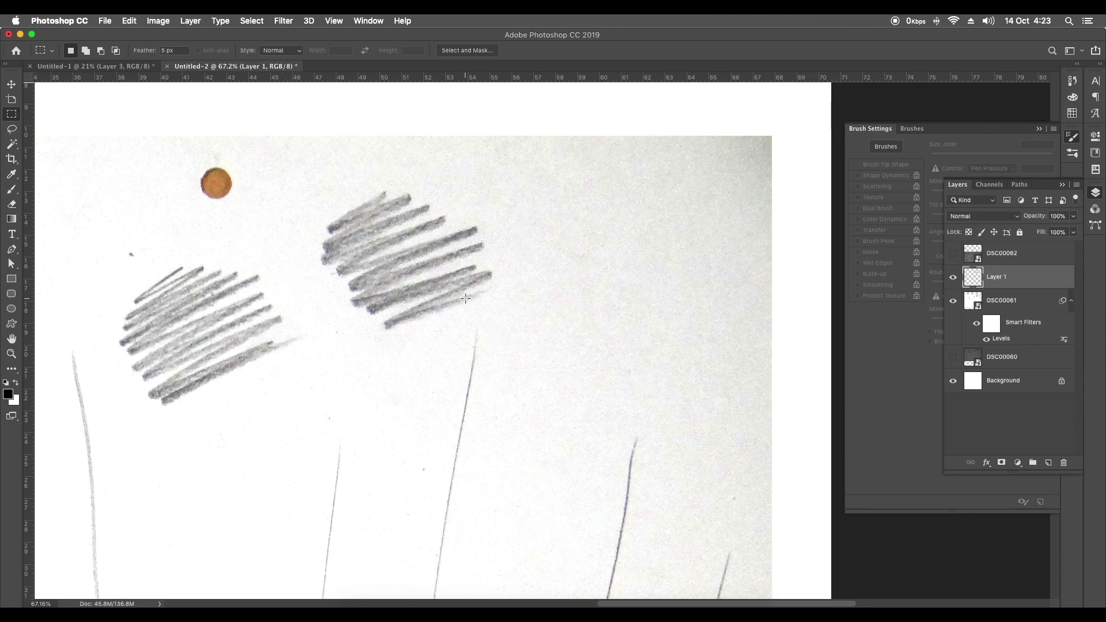
{"action": "left_click", "coordinate": [953, 301]}
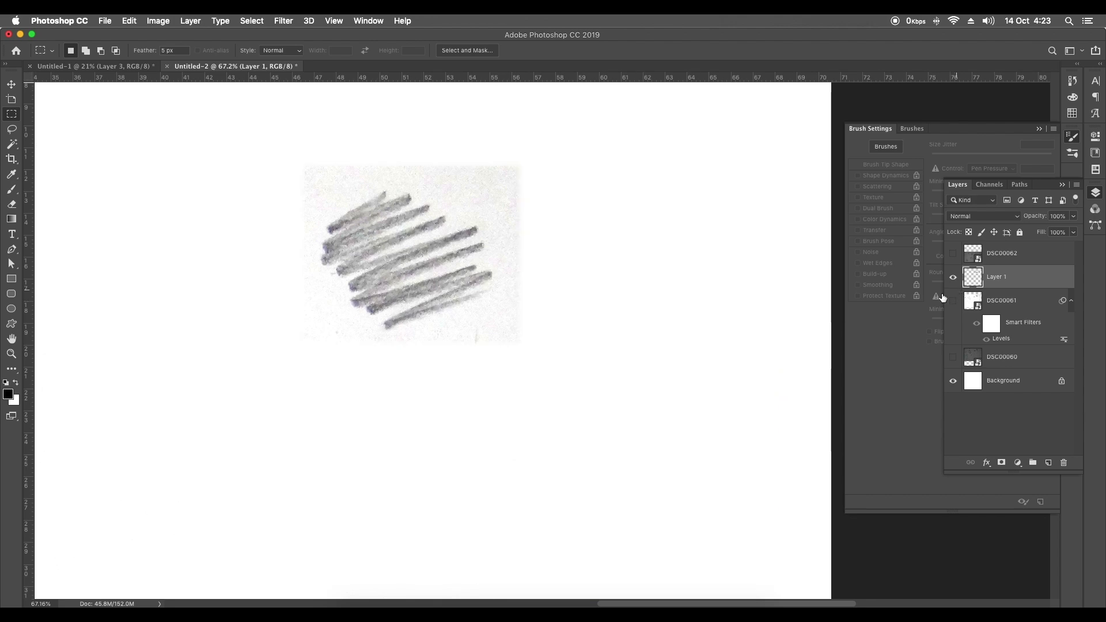
Move the copied scribble on Layer 1 toward the middle of the canvas
{"action": "key", "text": "v"}
{"action": "left_click_drag", "start_coordinate": [324, 245], "coordinate": [270, 270]}
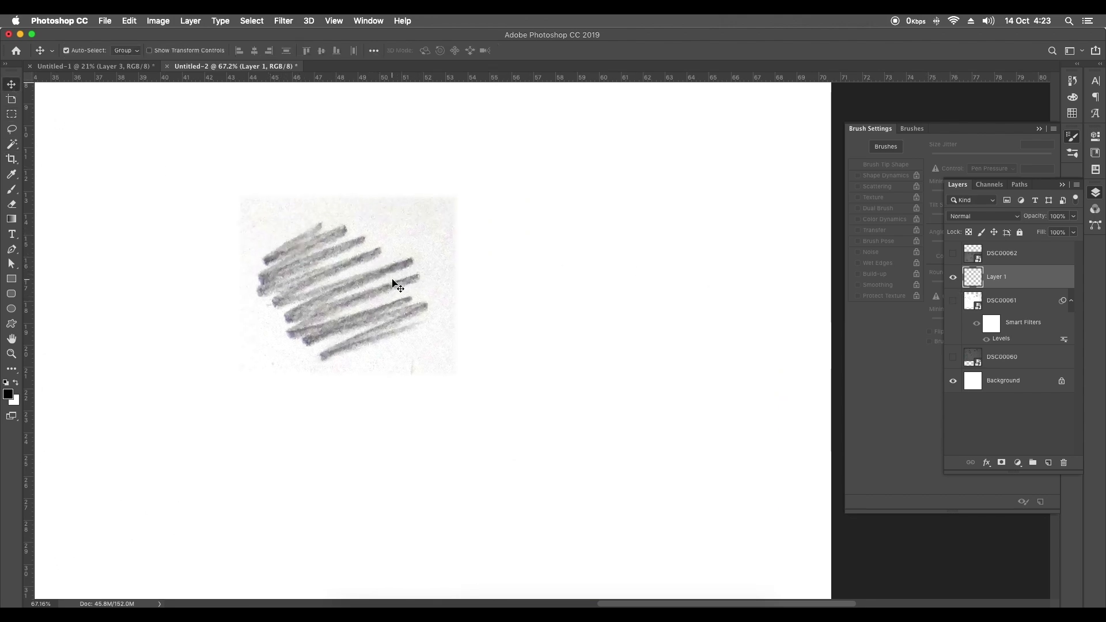
{"action": "scroll", "coordinate": [395, 281], "scroll_direction": "down", "scroll_amount": 3}
{"action": "mouse_move", "coordinate": [392, 283]}
{"action": "left_mouse_down"}
{"action": "mouse_move", "coordinate": [261, 326]}
{"action": "mouse_move", "coordinate": [259, 344]}
{"action": "left_mouse_up"}
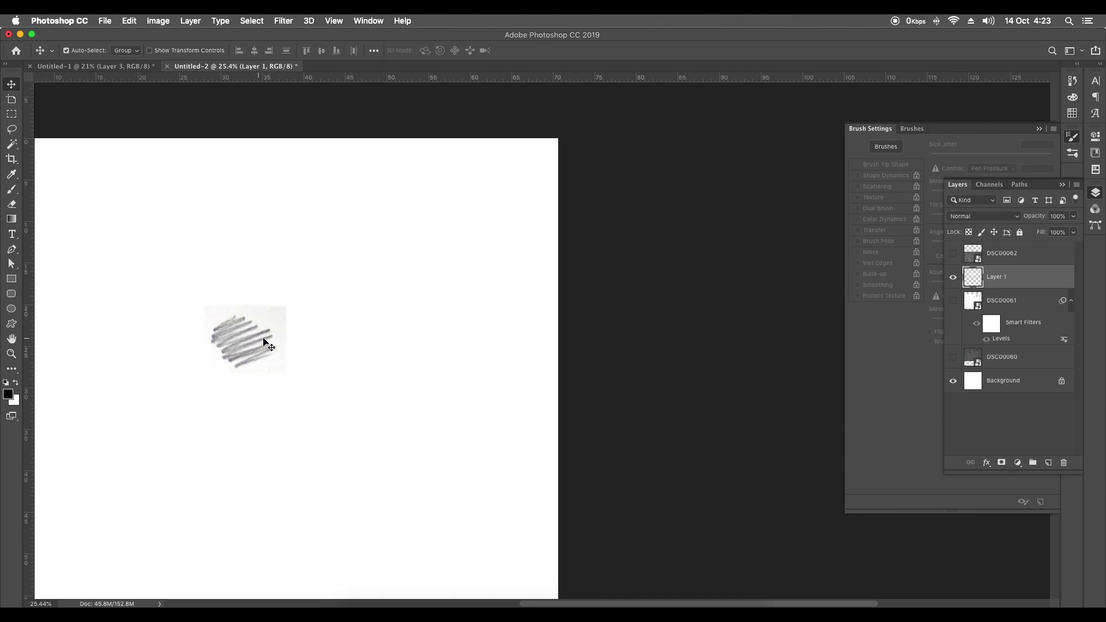
Convert Layer 1 to a smart object
{"action": "right_click", "coordinate": [1050, 292]}
{"action": "left_click", "coordinate": [963, 267]}
{"action": "scroll", "coordinate": [365, 323], "scroll_direction": "down", "scroll_amount": 5}
{"action": "scroll", "coordinate": [544, 340], "scroll_direction": "up", "scroll_amount": 3}
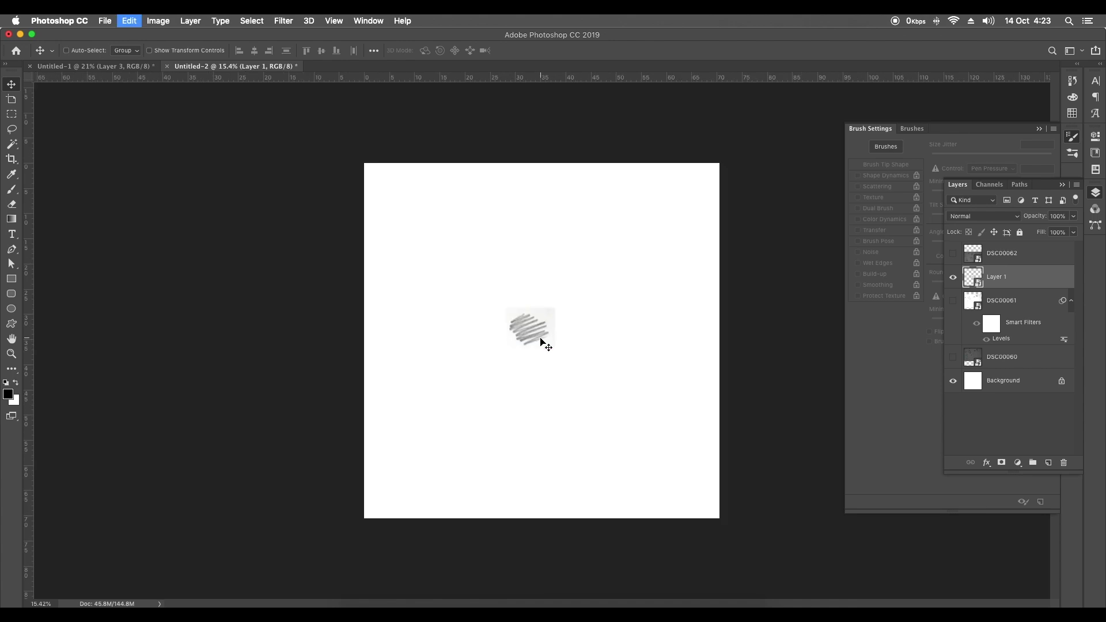
Scale the scribble on Layer 1 up to about 50 cm wide so it fills most of the canvas
{"action": "key", "text": "ctrl+t"}
{"action": "left_click_drag", "start_coordinate": [556, 307], "coordinate": [676, 241]}
{"action": "key", "text": "Return"}
{"action": "scroll", "coordinate": [550, 341], "scroll_direction": "up", "scroll_amount": 3}
{"action": "mouse_move", "coordinate": [551, 343]}
{"action": "left_mouse_down"}
{"action": "mouse_move", "coordinate": [572, 335]}
{"action": "mouse_move", "coordinate": [535, 332]}
{"action": "left_mouse_up"}
{"action": "key", "text": "ctrl+r"}
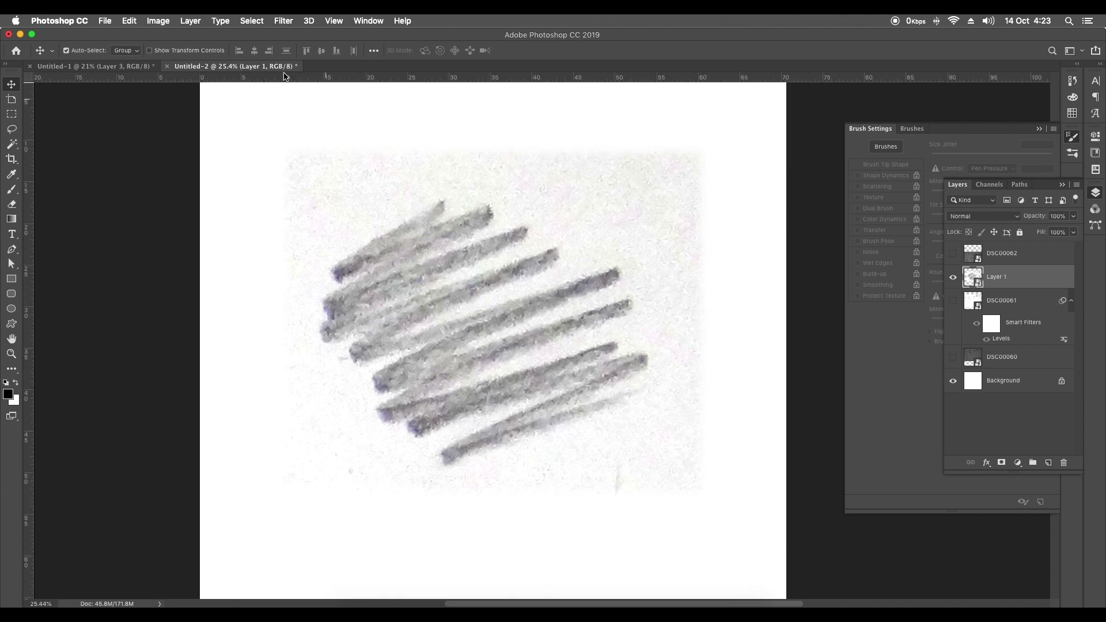
Apply Levels to Layer 1 with the white input level at 241 to clear the grey paper texture
{"action": "left_click", "coordinate": [159, 21]}
{"action": "mouse_move", "coordinate": [225, 53]}
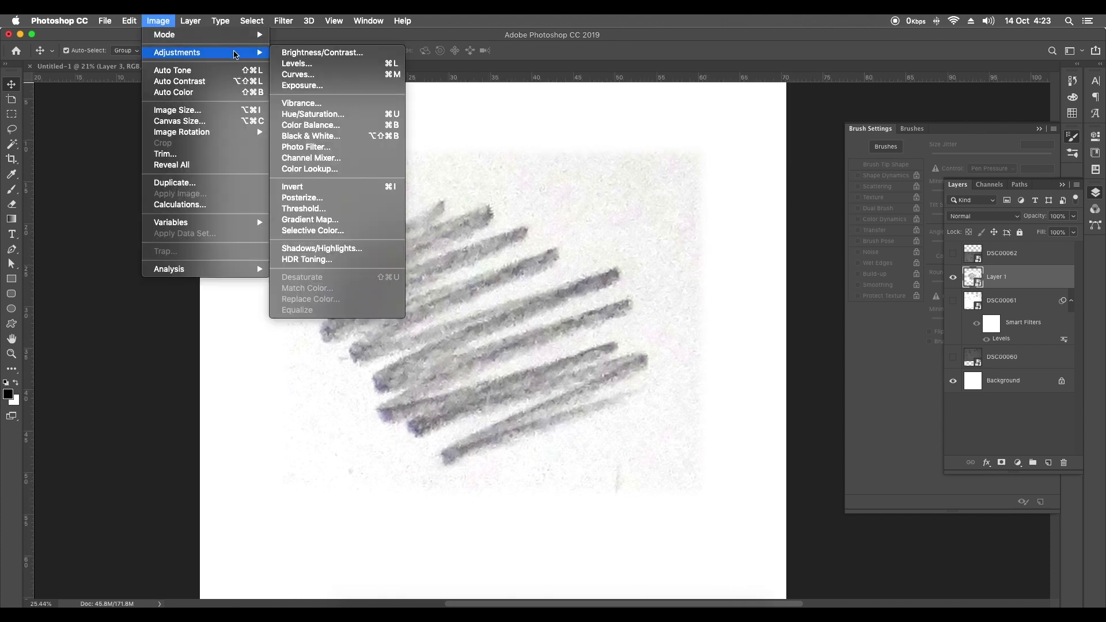
{"action": "left_click", "coordinate": [302, 64]}
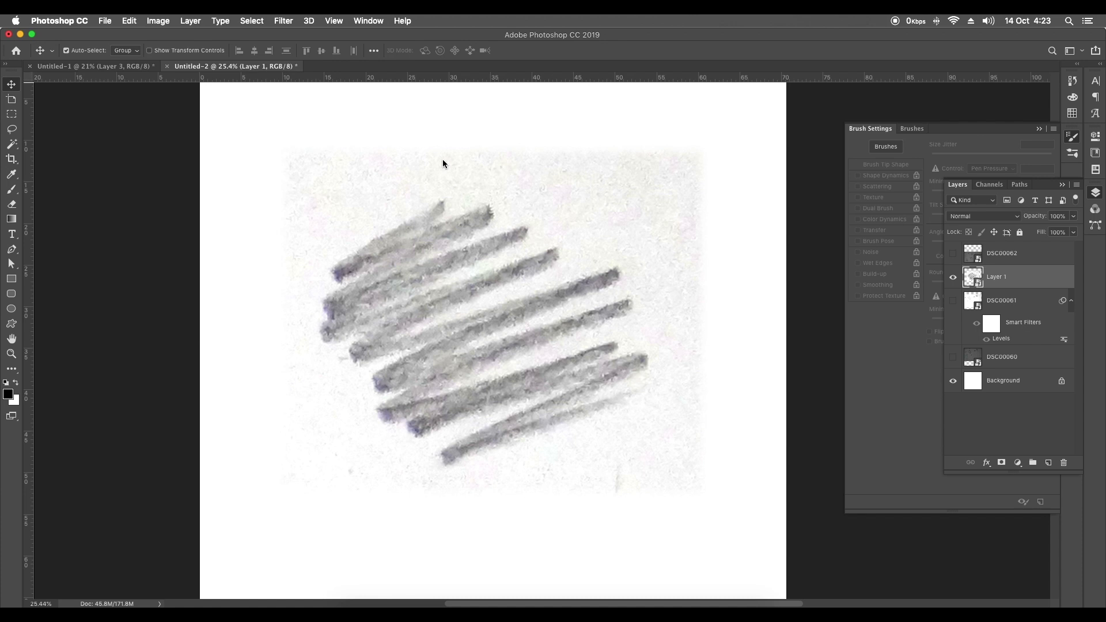
{"action": "key", "text": "ctrl+l"}
{"action": "left_click_drag", "start_coordinate": [692, 75], "coordinate": [765, 73]}
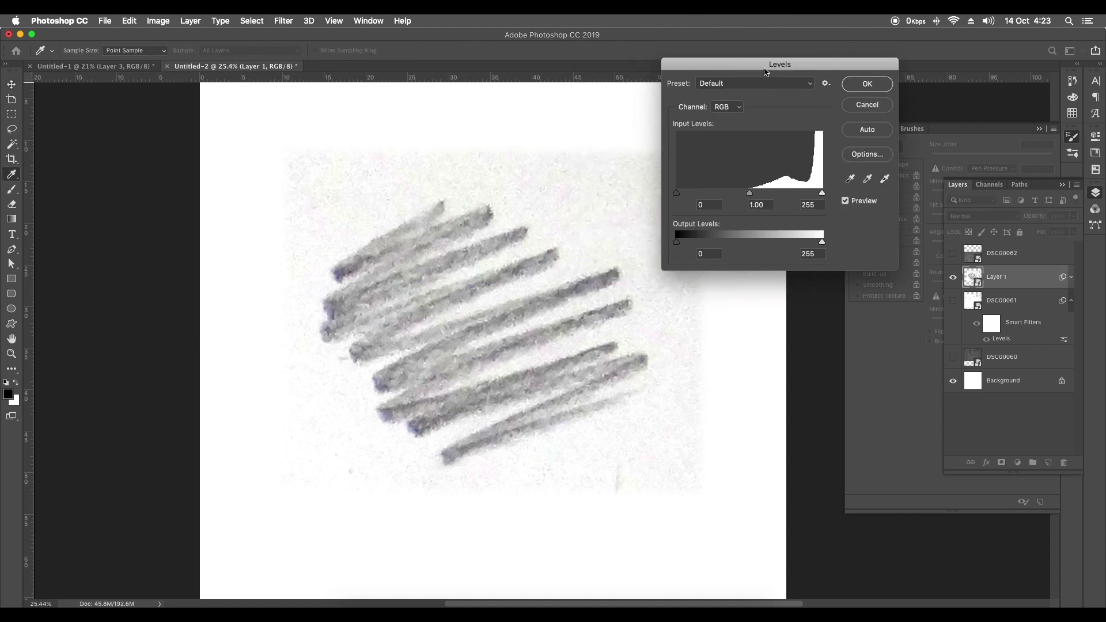
{"action": "left_click_drag", "start_coordinate": [826, 197], "coordinate": [811, 197]}
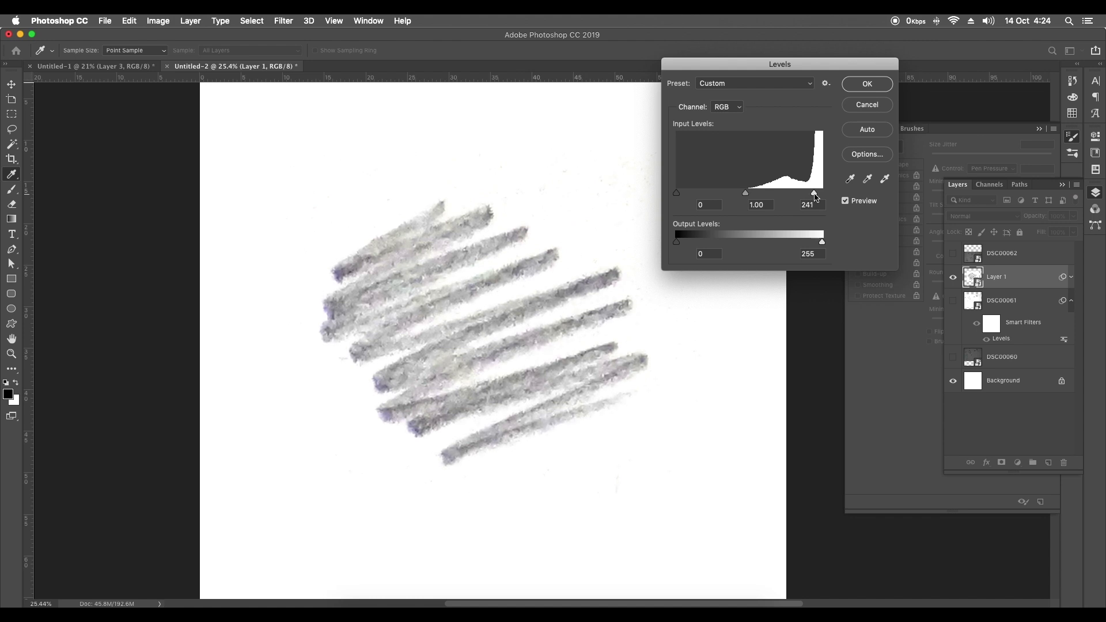
{"action": "left_click_drag", "start_coordinate": [822, 197], "coordinate": [814, 197]}
{"action": "left_click", "coordinate": [859, 90]}
Rasterize Layer 1 together with its Levels smart filter
{"action": "left_click_drag", "start_coordinate": [437, 281], "coordinate": [349, 271]}
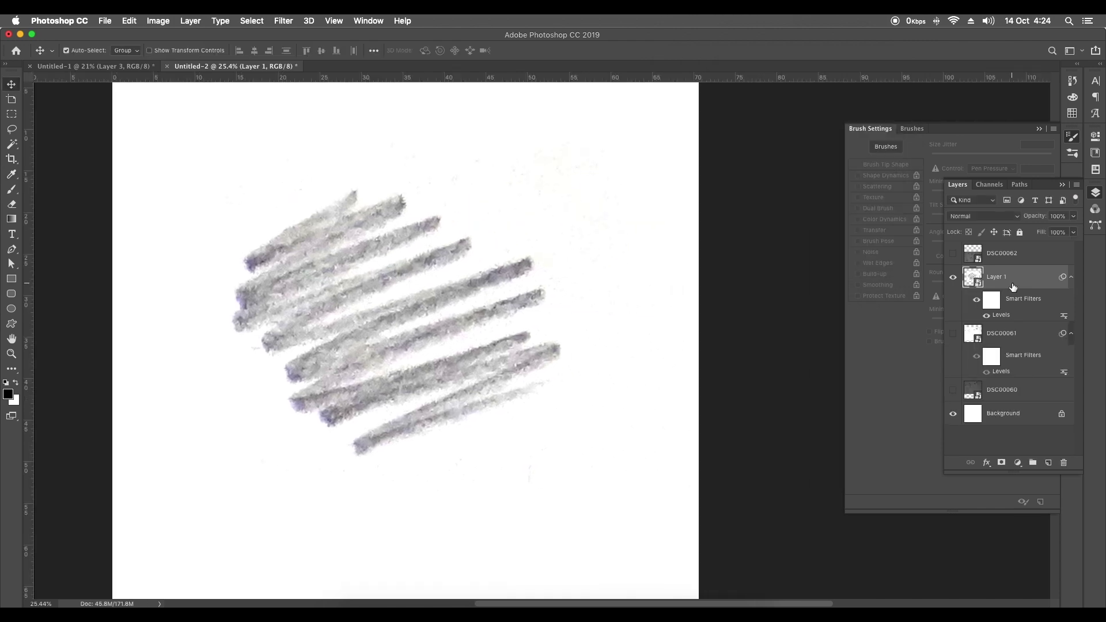
{"action": "right_click", "coordinate": [1013, 287]}
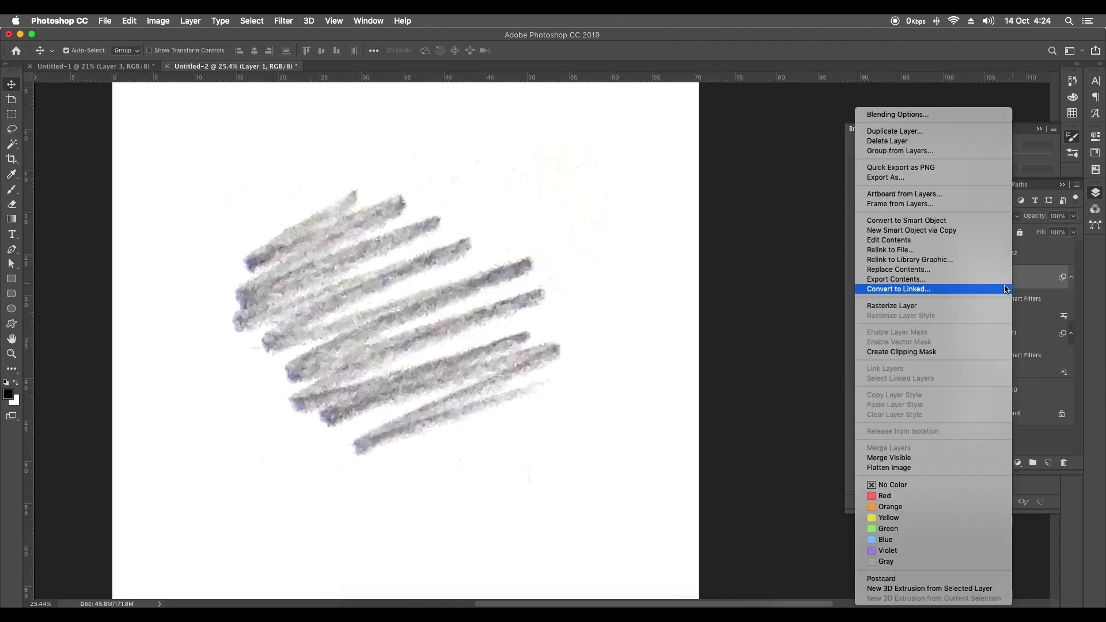
{"action": "left_click", "coordinate": [931, 305]}
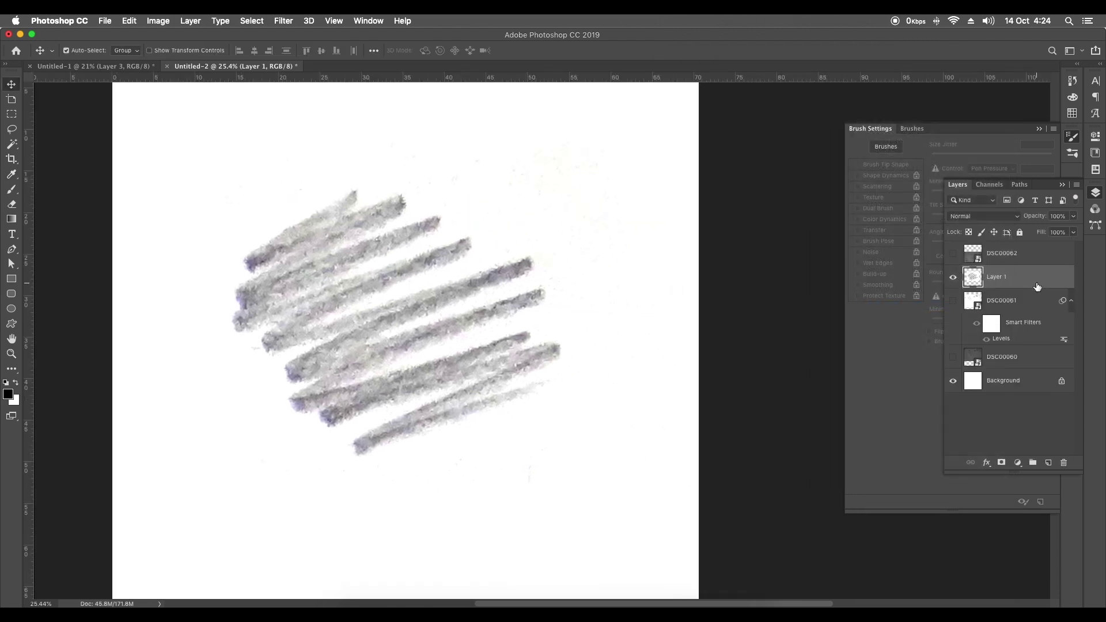
Desaturate the scribble on Layer 1 and activate the Rectangular Marquee tool
{"action": "left_click", "coordinate": [147, 21]}
{"action": "mouse_move", "coordinate": [196, 53]}
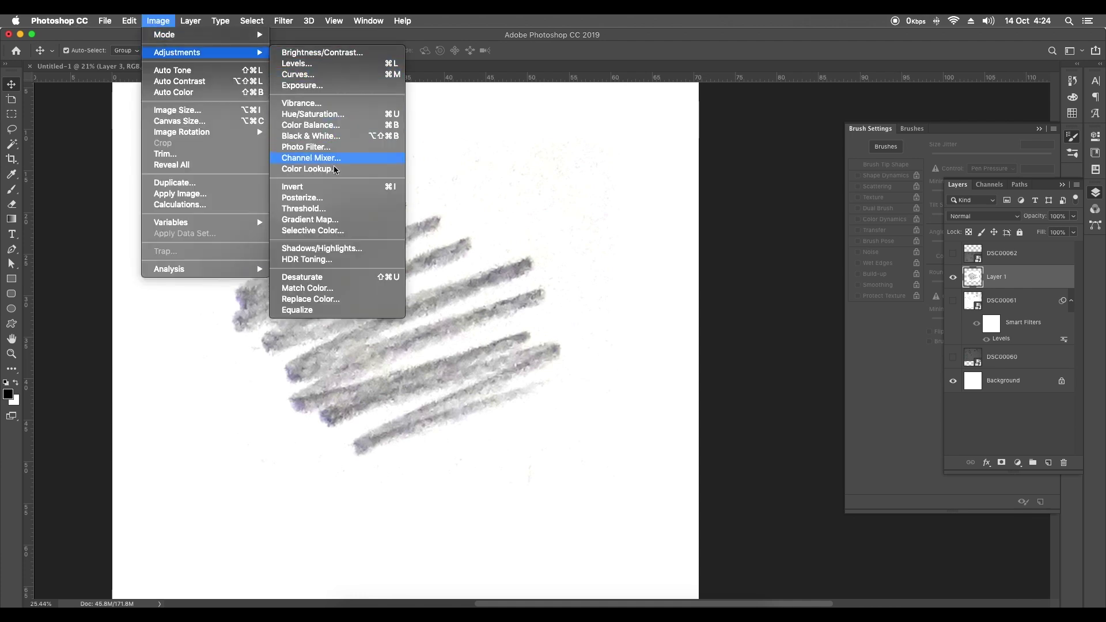
{"action": "left_click", "coordinate": [334, 283]}
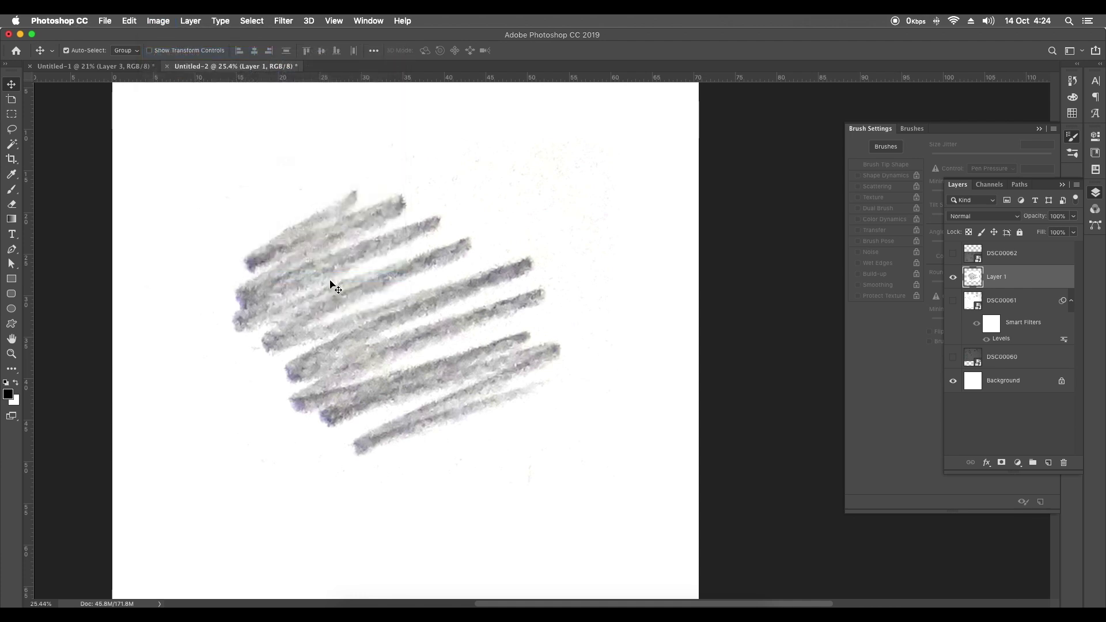
{"action": "left_click", "coordinate": [400, 340]}
{"action": "left_click", "coordinate": [11, 113]}
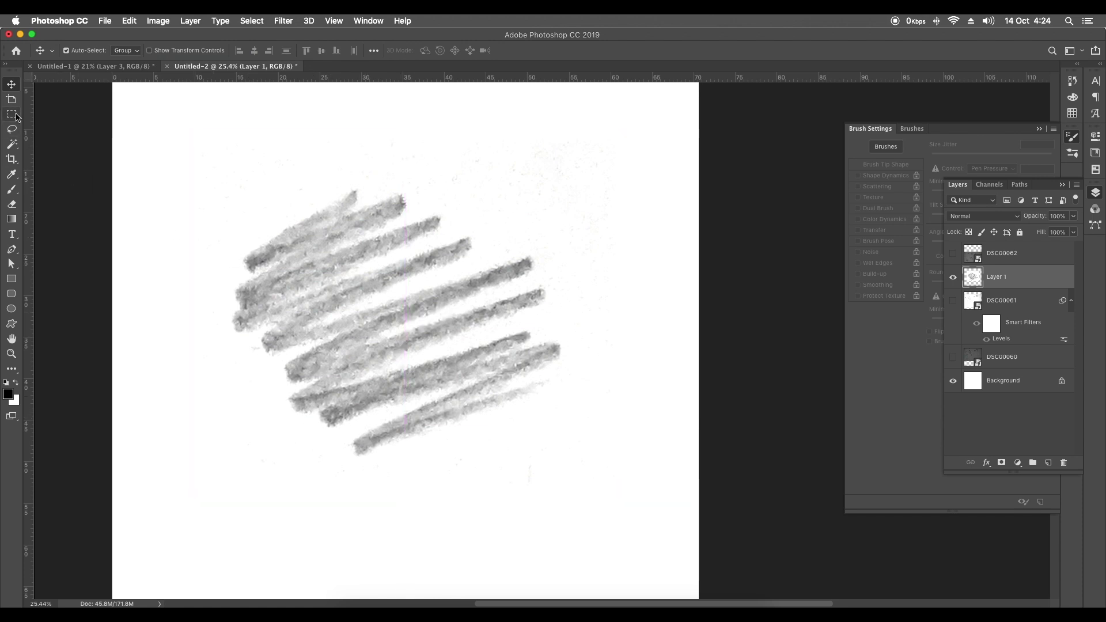
Marquee-select the pencil scribble on Layer 1 and define it as a brush preset named Thick line
{"action": "mouse_move", "coordinate": [218, 154]}
{"action": "left_mouse_down"}
{"action": "mouse_move", "coordinate": [266, 291]}
{"action": "mouse_move", "coordinate": [538, 497]}
{"action": "mouse_move", "coordinate": [588, 501]}
{"action": "left_mouse_up"}
{"action": "left_click", "coordinate": [130, 22]}
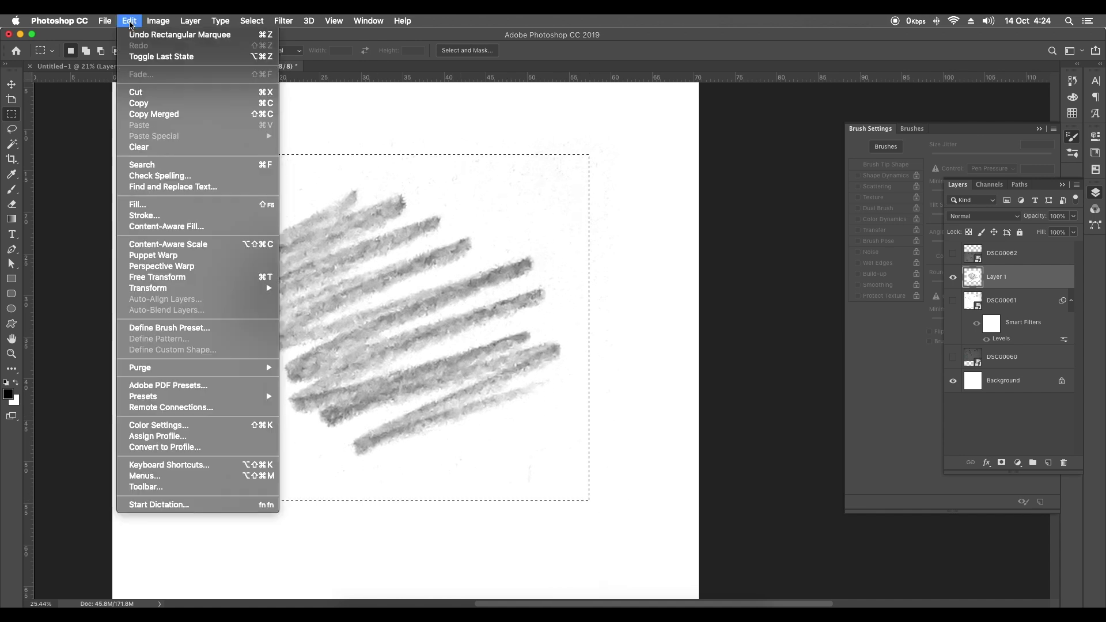
{"action": "left_click", "coordinate": [187, 328]}
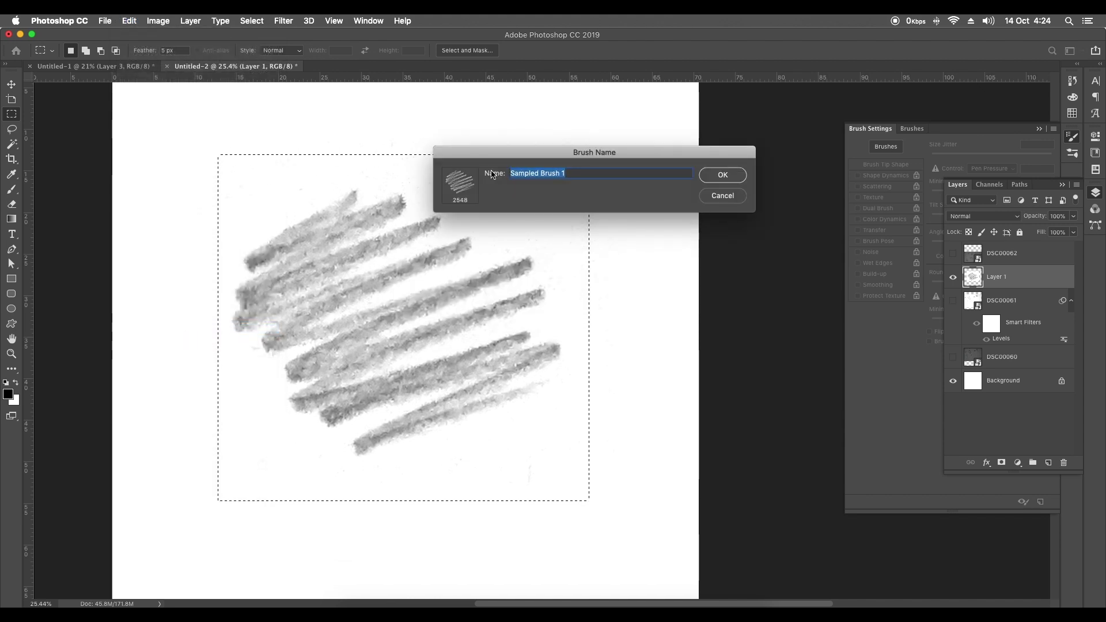
{"action": "type", "text": "Pencil brush"}
{"action": "left_click", "coordinate": [705, 179]}
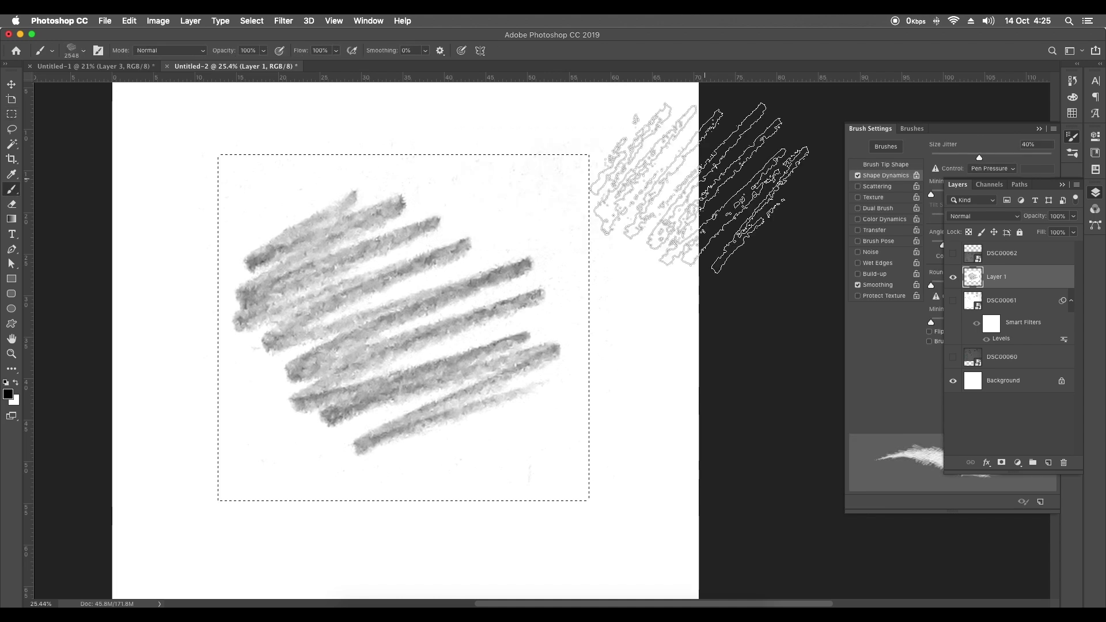
Deselect, stamp the new brush at three spots around the scribble on Layer 1 as a test, and undo it all
{"action": "scroll", "coordinate": [437, 314], "scroll_direction": "down", "scroll_amount": 5}
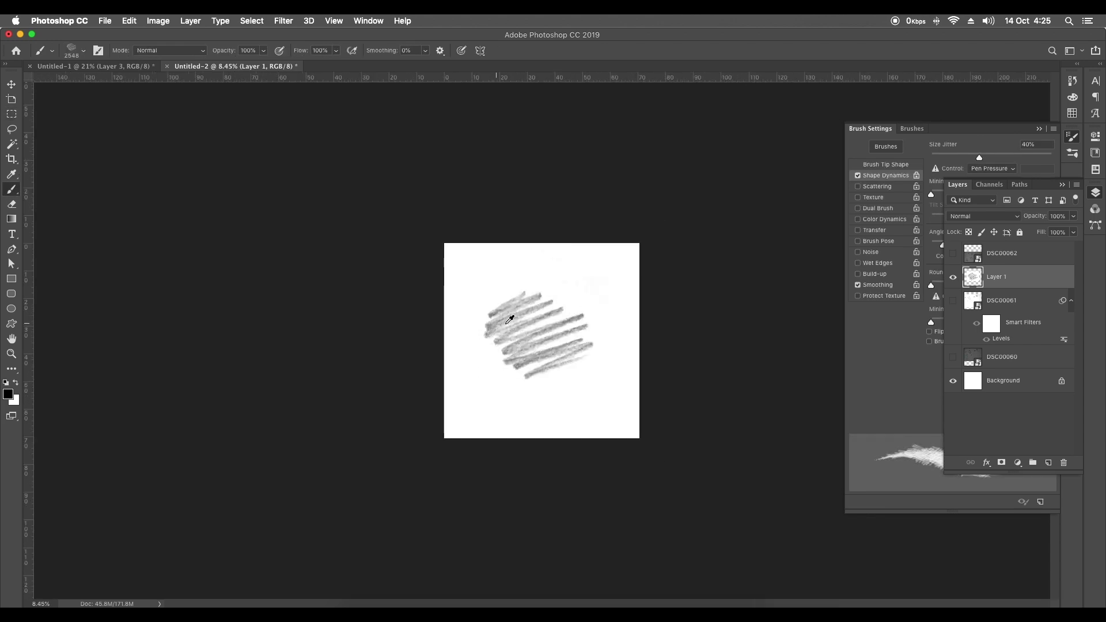
{"action": "key", "text": "super+d"}
{"action": "scroll", "coordinate": [535, 320], "scroll_direction": "up", "scroll_amount": 2}
{"action": "left_click", "coordinate": [611, 252]}
{"action": "left_click", "coordinate": [471, 421]}
{"action": "left_click", "coordinate": [614, 426]}
{"action": "key", "text": "super+z"}
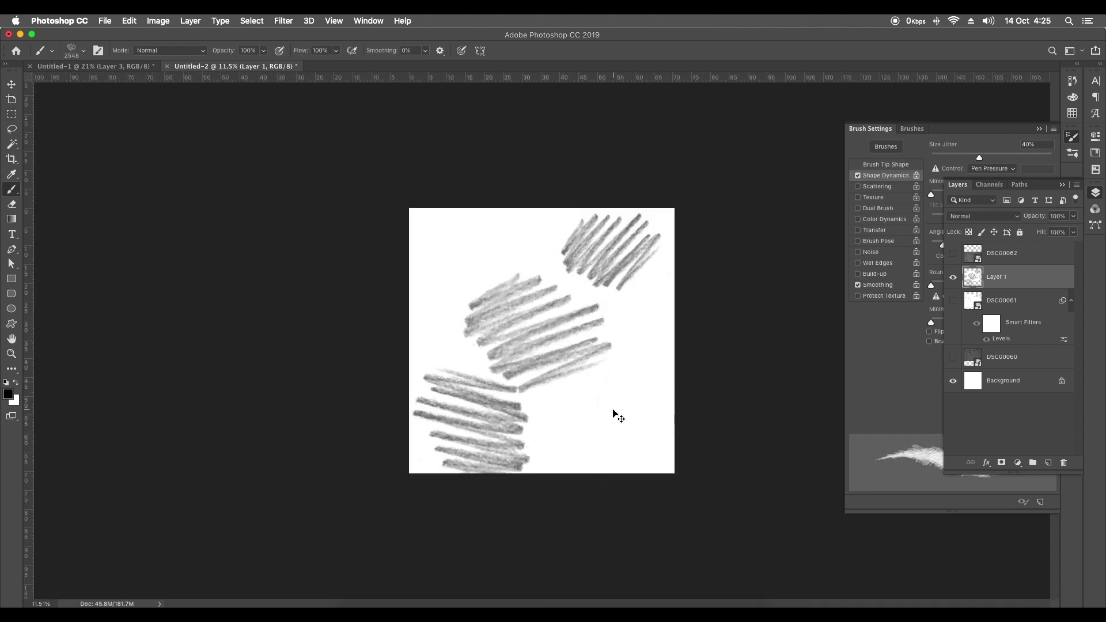
{"action": "key", "text": "super+z"}
{"action": "key", "text": "super+z"}
{"action": "key", "text": "super+z"}
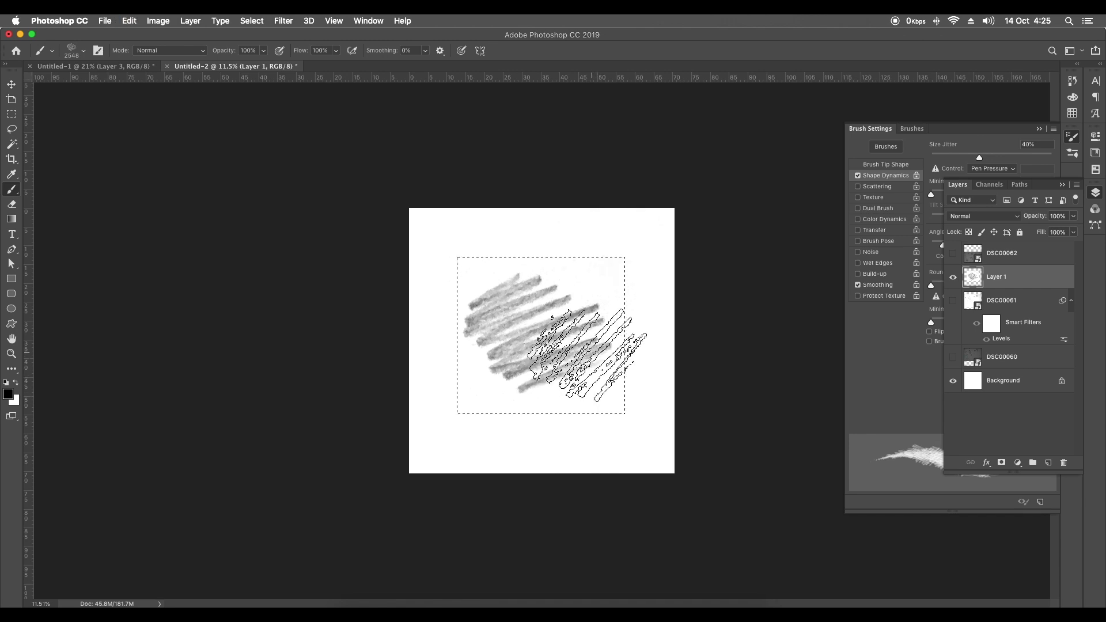
Clear the selection, hide Layer 1 and add a new empty layer above it, with the canvas fitted to the window
{"action": "key", "text": "super+d"}
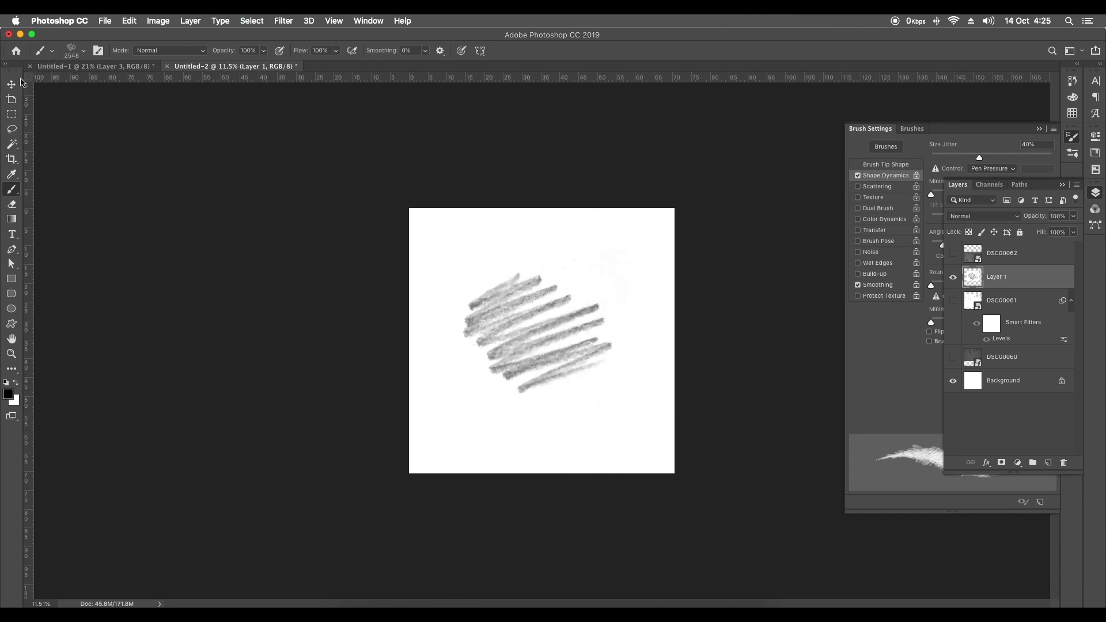
{"action": "left_click", "coordinate": [12, 84]}
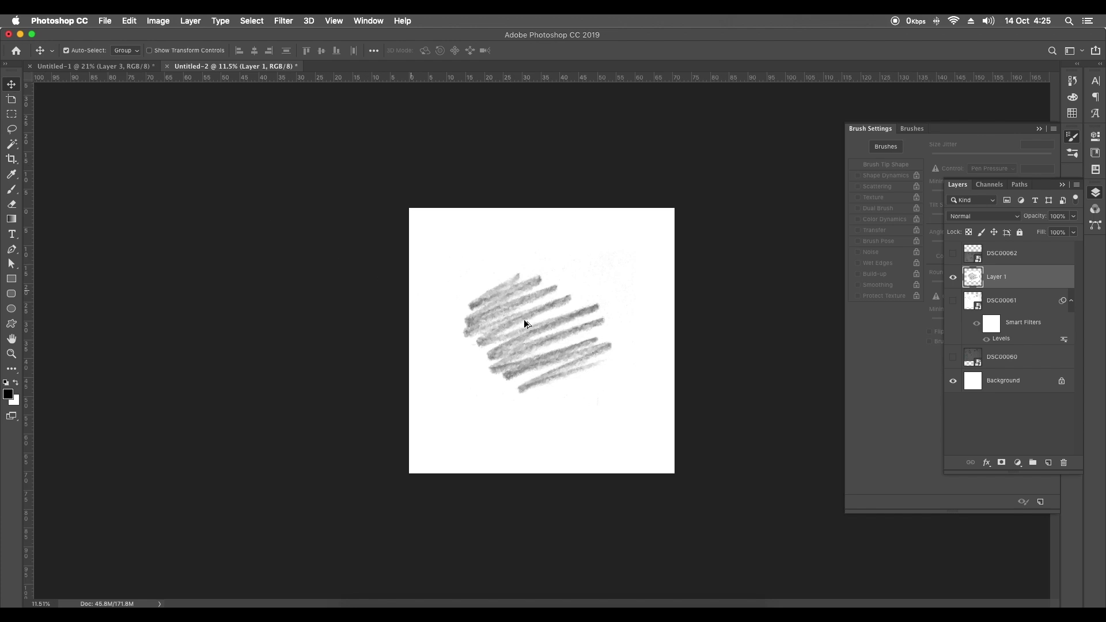
{"action": "key", "text": "super+0"}
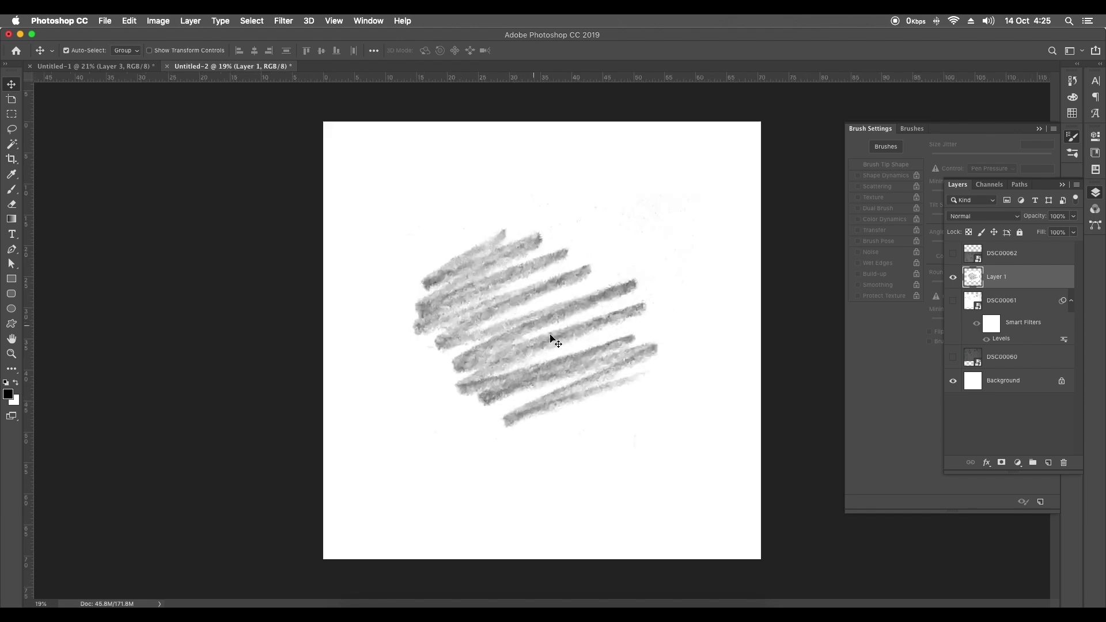
{"action": "left_click", "coordinate": [956, 278]}
{"action": "left_click", "coordinate": [1049, 464]}
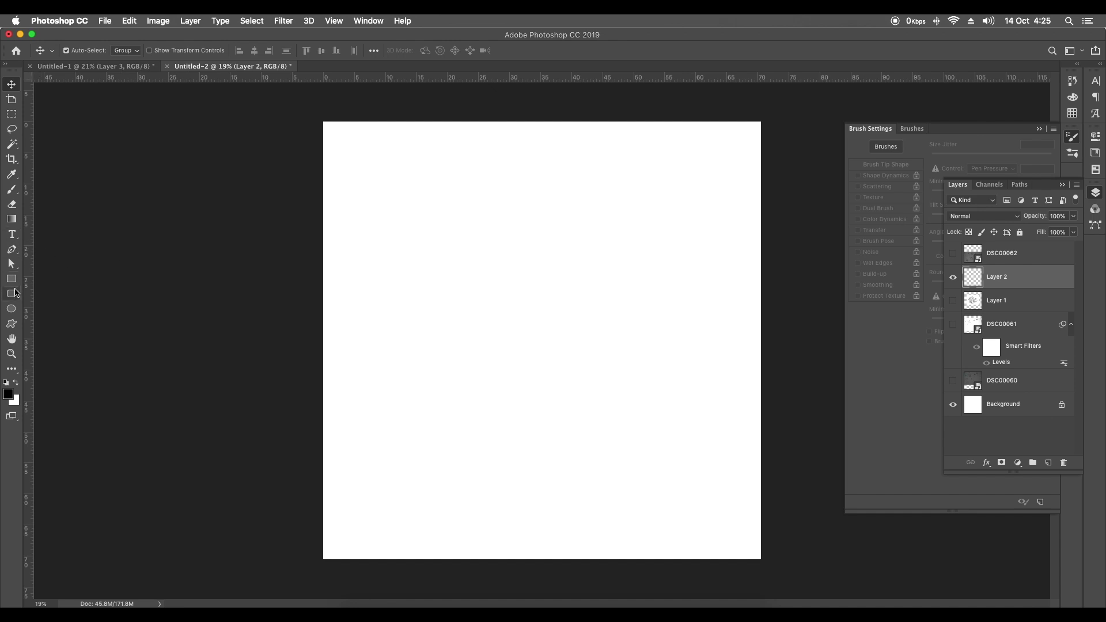
Activate the Brush tool and locate the Thick line brush at the end of the brush presets
{"action": "key", "text": "b"}
{"action": "left_click", "coordinate": [84, 51]}
{"action": "left_click", "coordinate": [84, 52]}
{"action": "left_click", "coordinate": [85, 52]}
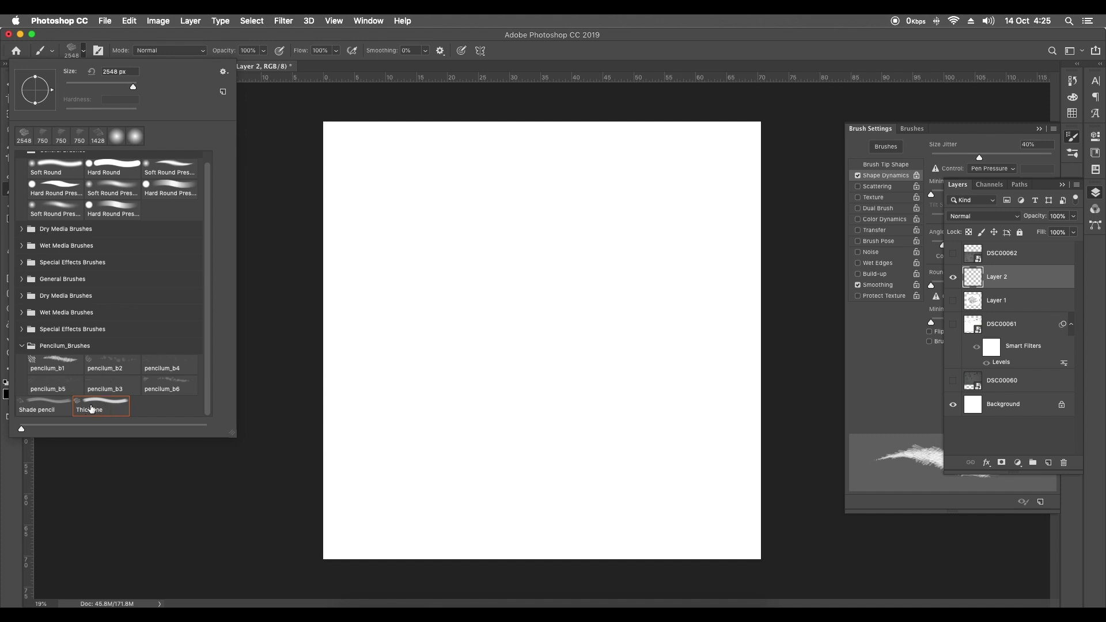
Try single stamps of the Thick line brush on the empty Layer 2 and undo each of them
{"action": "left_click", "coordinate": [420, 290]}
{"action": "key", "text": "super+z"}
{"action": "left_click", "coordinate": [546, 283]}
{"action": "left_click", "coordinate": [463, 399]}
{"action": "key", "text": "super+z"}
{"action": "key", "text": "super+z"}
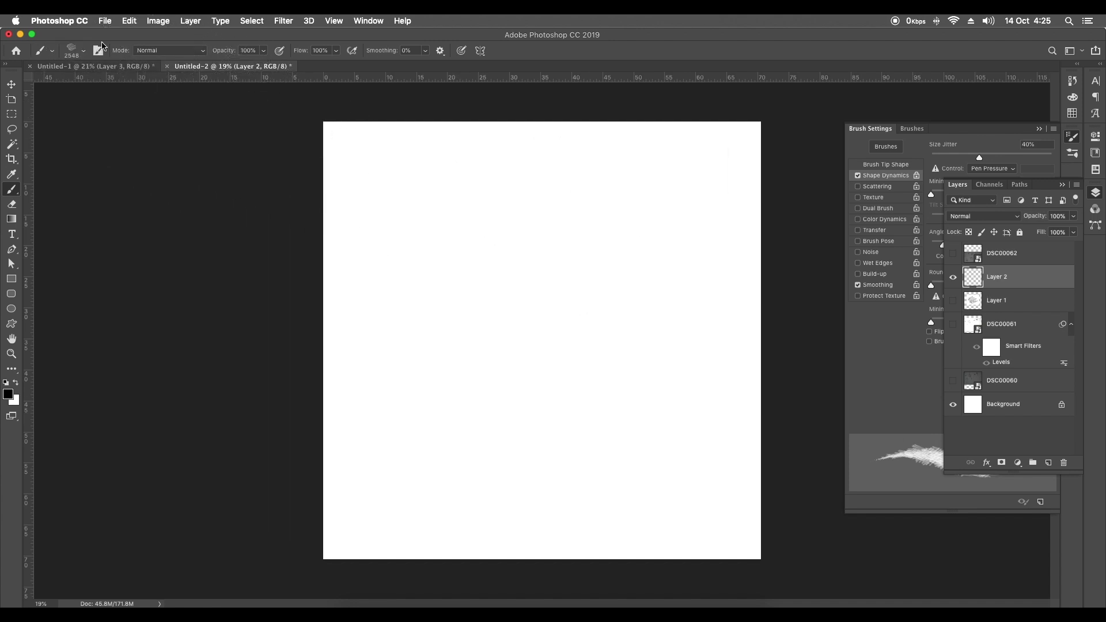
Show the Brush Tip Shape settings and try two strokes on Layer 2, undoing each one
{"action": "left_click", "coordinate": [98, 51]}
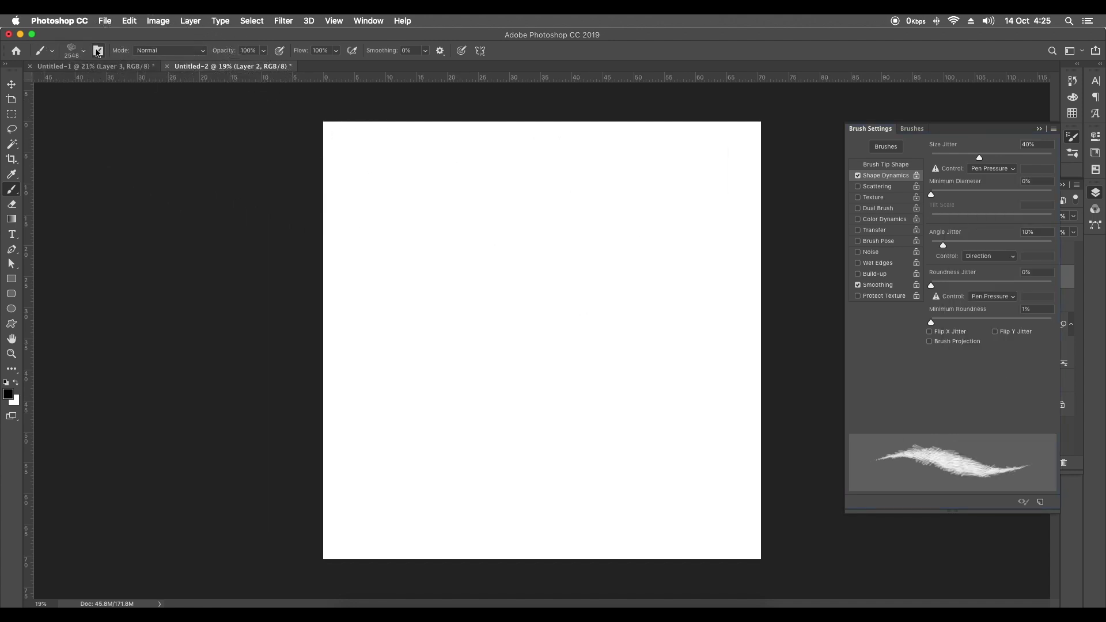
{"action": "left_click", "coordinate": [890, 165]}
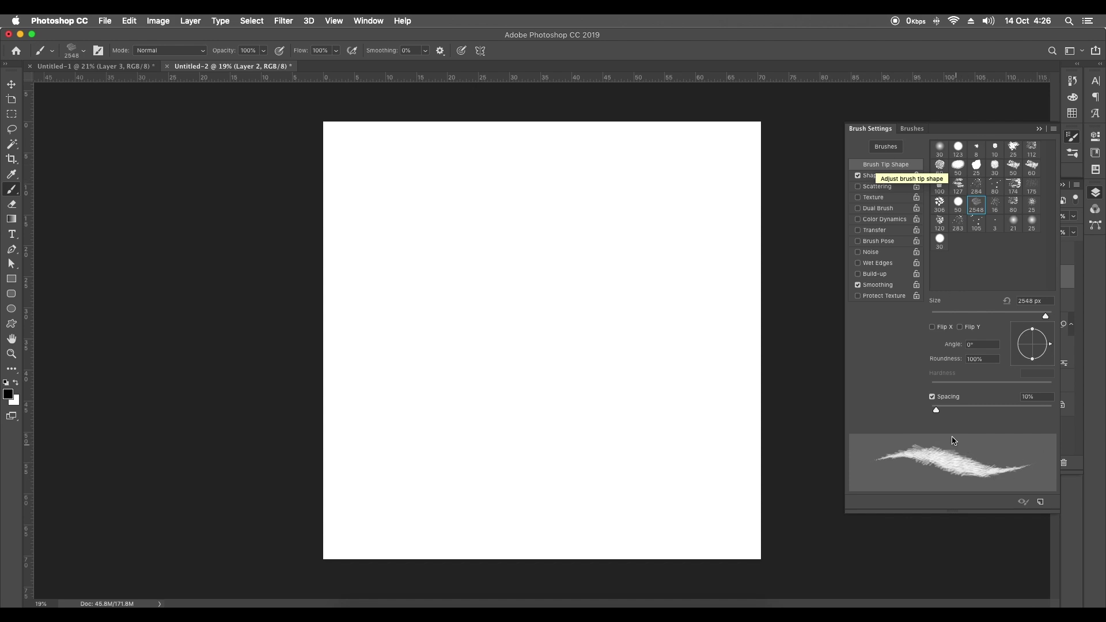
{"action": "mouse_move", "coordinate": [473, 344]}
{"action": "left_mouse_down"}
{"action": "mouse_move", "coordinate": [485, 327]}
{"action": "mouse_move", "coordinate": [571, 300]}
{"action": "left_mouse_up"}
{"action": "key", "text": "super+z"}
{"action": "mouse_move", "coordinate": [616, 248]}
{"action": "left_mouse_down"}
{"action": "mouse_move", "coordinate": [691, 334]}
{"action": "mouse_move", "coordinate": [522, 443]}
{"action": "mouse_move", "coordinate": [507, 398]}
{"action": "left_mouse_up"}
{"action": "key", "text": "super+z"}
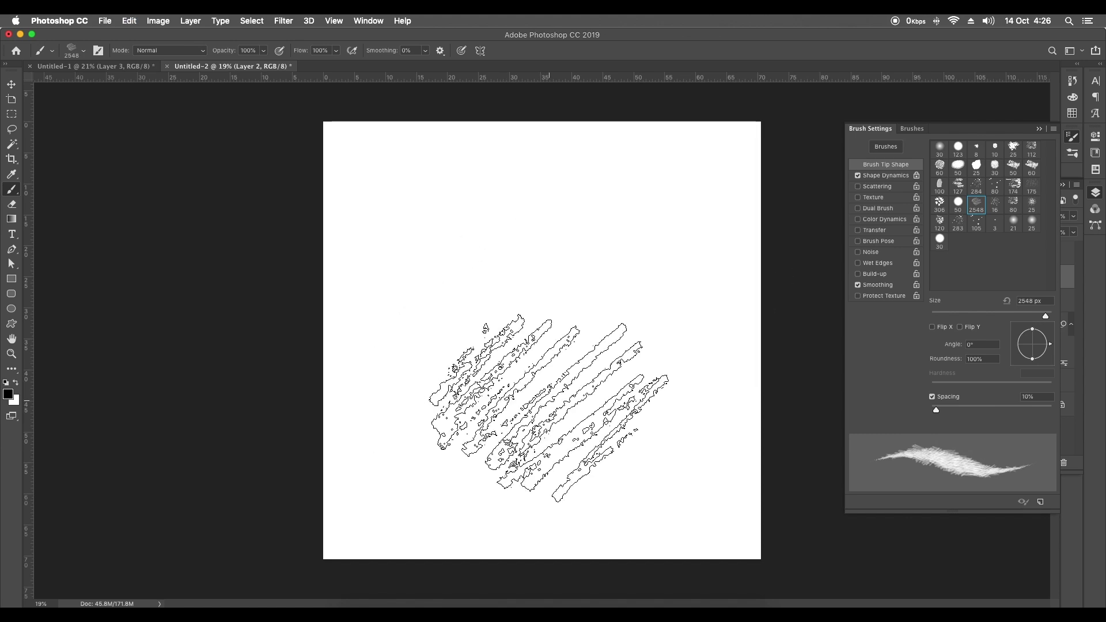
Set the brush tip spacing to 180% and reduce the brush size to 1400 px
{"action": "left_click_drag", "start_coordinate": [942, 412], "coordinate": [1020, 413]}
{"action": "key", "text": "["}
{"action": "key", "text": "["}
{"action": "key", "text": "["}
{"action": "key", "text": "["}
{"action": "key", "text": "["}
{"action": "key", "text": "["}
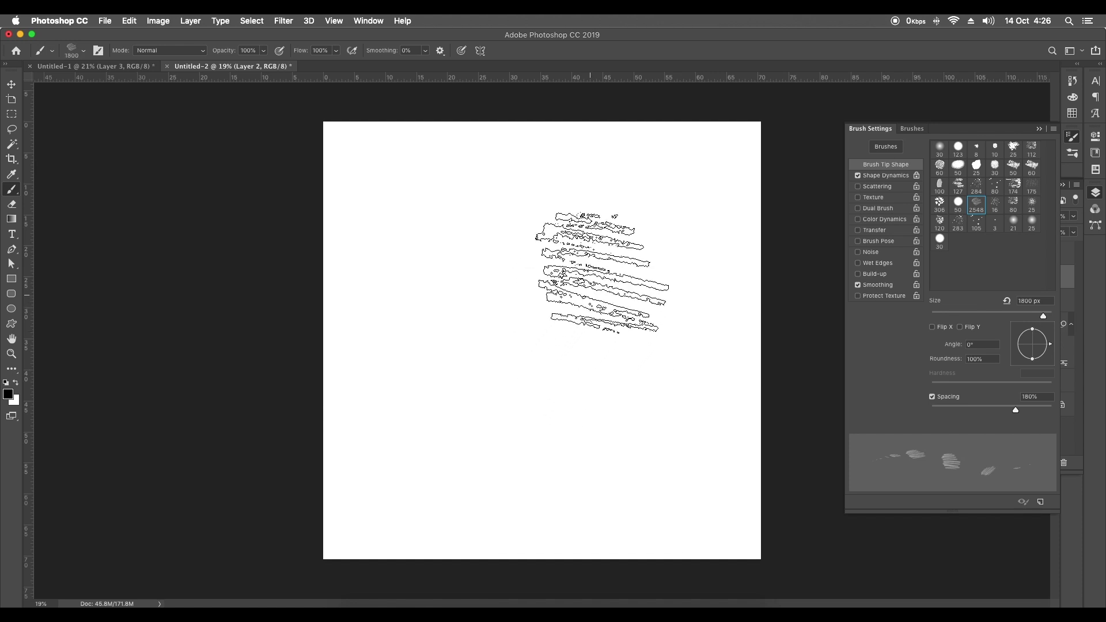
Stamp six separate scribbles across Layer 2 to test the wide spacing, and clear them from the layer
{"action": "left_click", "coordinate": [634, 235]}
{"action": "left_click", "coordinate": [446, 366]}
{"action": "left_click", "coordinate": [609, 456]}
{"action": "left_click", "coordinate": [520, 501]}
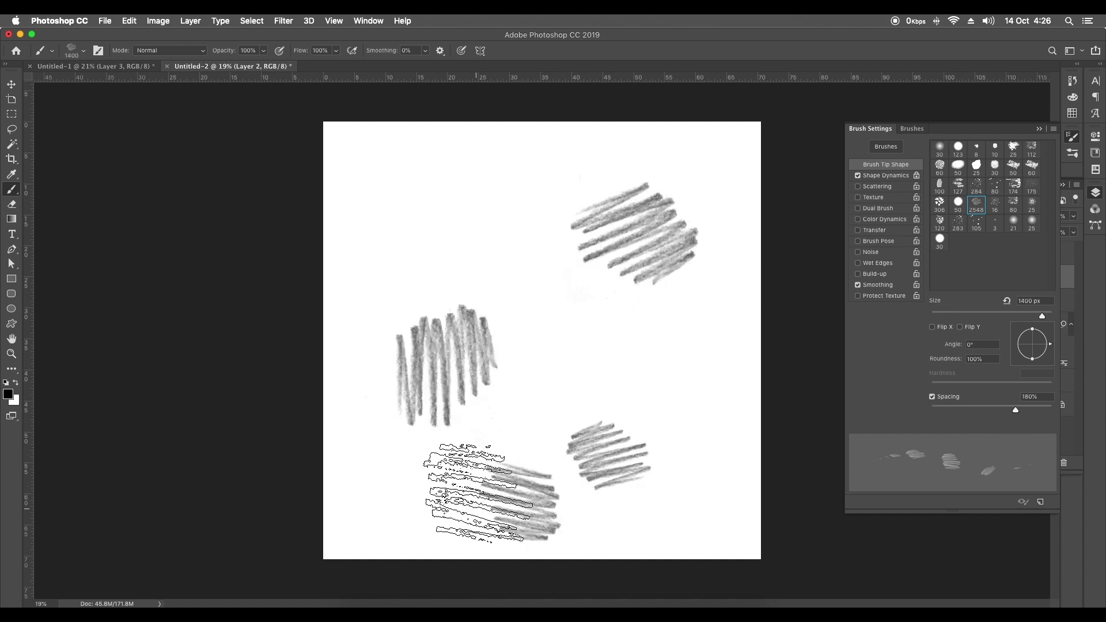
{"action": "left_click", "coordinate": [539, 402]}
{"action": "left_click", "coordinate": [490, 238]}
{"action": "key", "text": "super+BackSpace"}
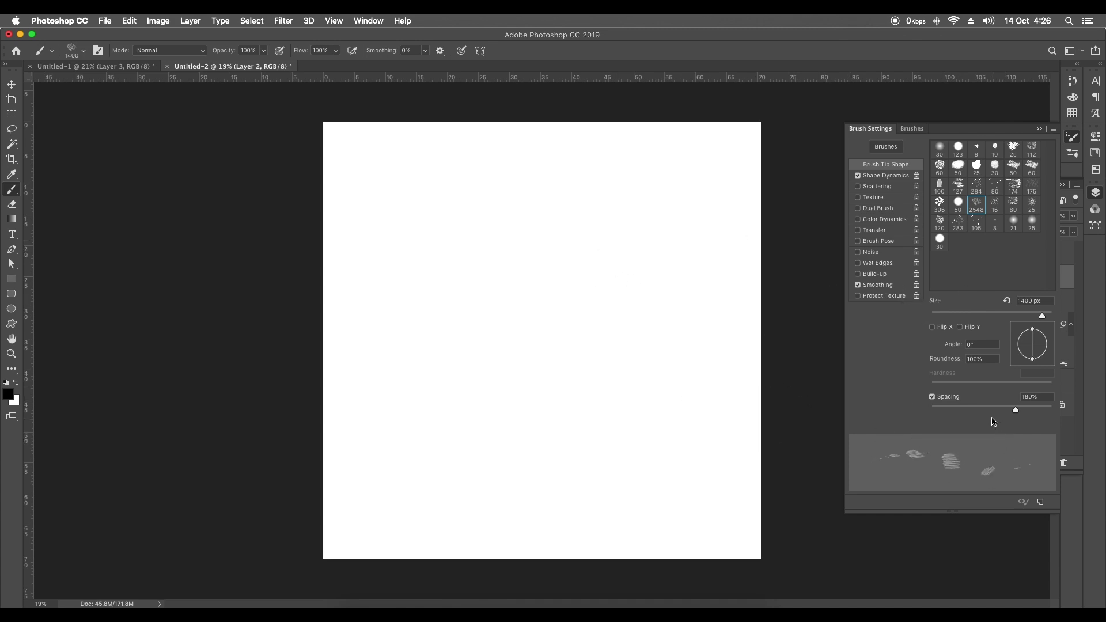
Set the brush tip spacing to 25%, test it with a long diagonal stroke and undo the stroke
{"action": "left_click_drag", "start_coordinate": [978, 409], "coordinate": [938, 409]}
{"action": "type", "text": "25"}
{"action": "key", "text": "Return"}
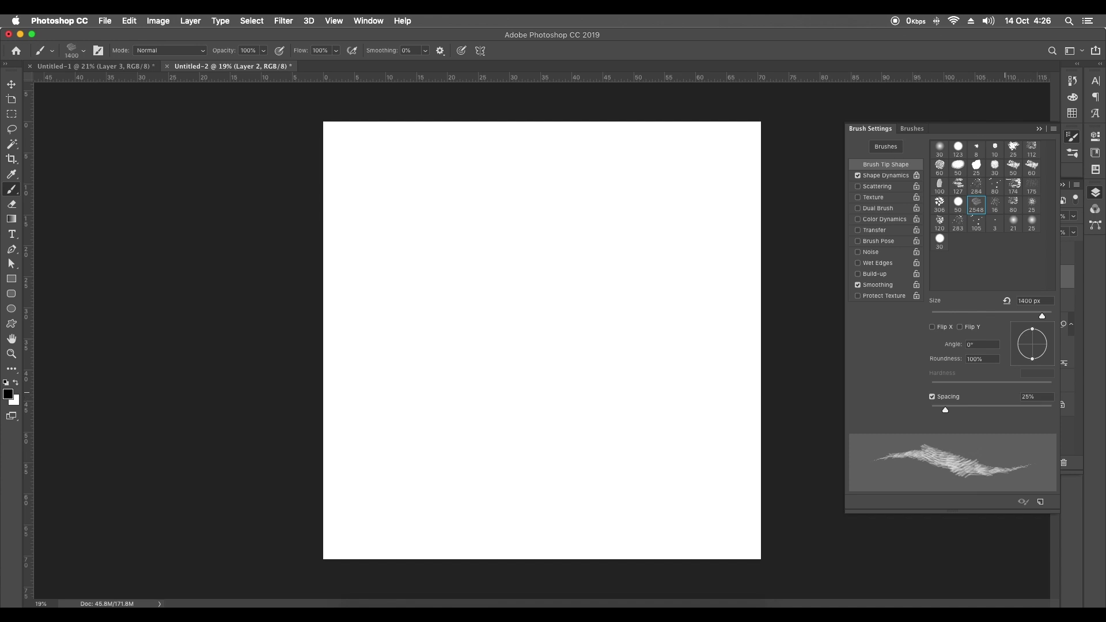
{"action": "mouse_move", "coordinate": [651, 176]}
{"action": "left_mouse_down"}
{"action": "mouse_move", "coordinate": [392, 404]}
{"action": "mouse_move", "coordinate": [381, 438]}
{"action": "left_mouse_up"}
{"action": "key", "text": "super+z"}
Open the Shape Dynamics settings to inspect the size jitter, try a stroke on Layer 2 and undo it
{"action": "left_click", "coordinate": [886, 177]}
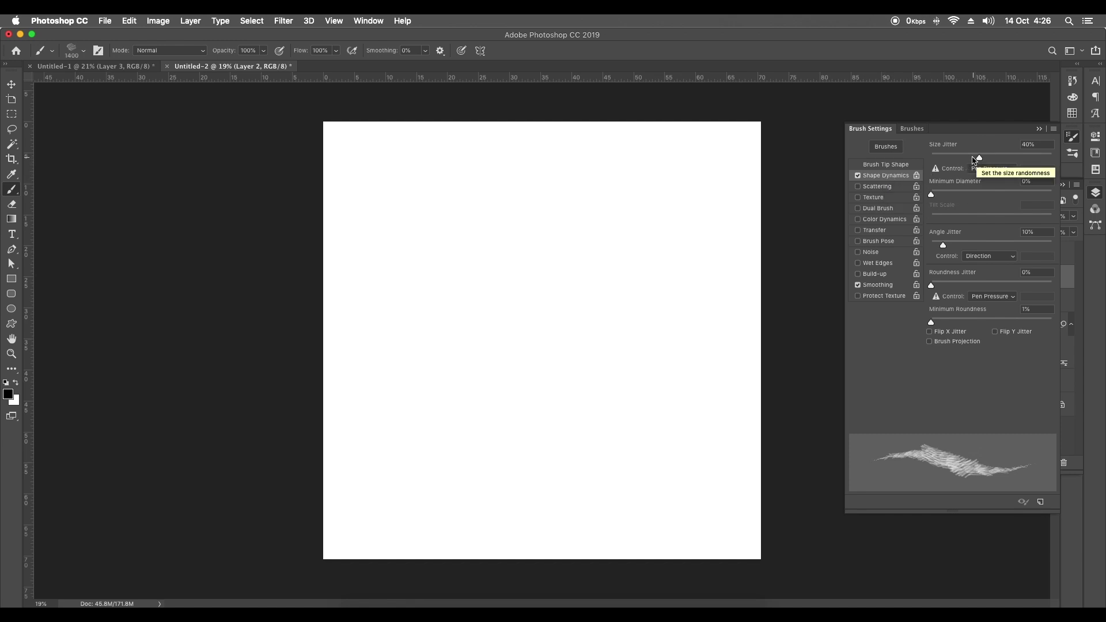
{"action": "left_click", "coordinate": [1034, 144]}
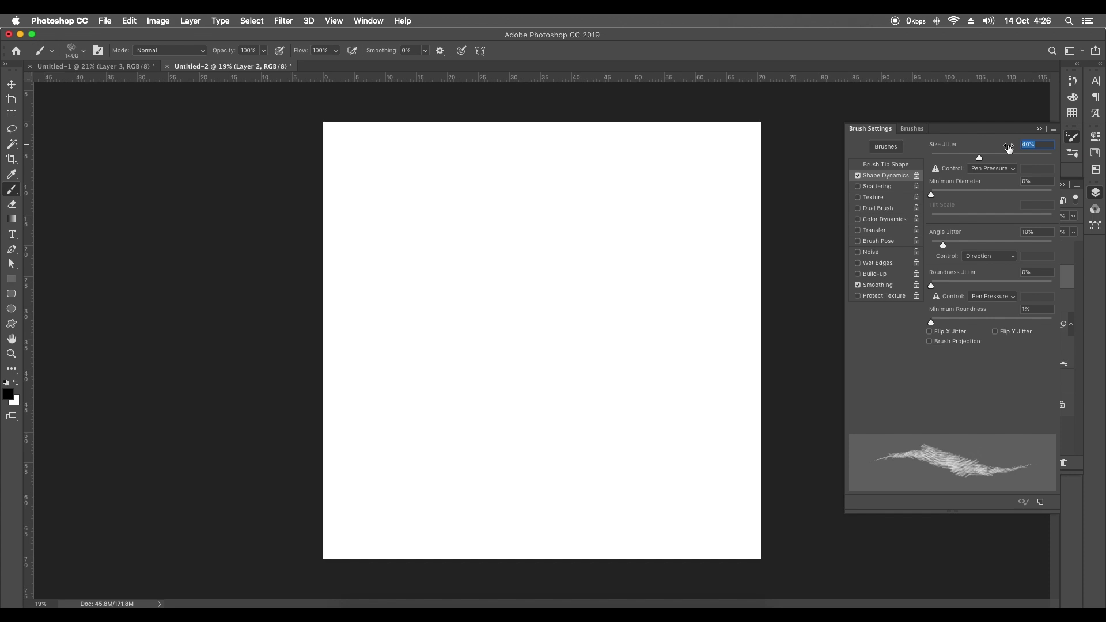
{"action": "mouse_move", "coordinate": [691, 221]}
{"action": "left_mouse_down"}
{"action": "mouse_move", "coordinate": [563, 309]}
{"action": "mouse_move", "coordinate": [461, 345]}
{"action": "left_mouse_up"}
{"action": "key", "text": "super+z"}
Set the angle jitter to 0%, fill Layer 2 with test strokes and undo them
{"action": "left_click", "coordinate": [1019, 232]}
{"action": "type", "text": "0"}
{"action": "key", "text": "Return"}
{"action": "mouse_move", "coordinate": [680, 196]}
{"action": "left_mouse_down"}
{"action": "mouse_move", "coordinate": [576, 270]}
{"action": "mouse_move", "coordinate": [501, 426]}
{"action": "mouse_move", "coordinate": [647, 351]}
{"action": "left_mouse_up"}
{"action": "left_click_drag", "start_coordinate": [596, 184], "coordinate": [412, 294]}
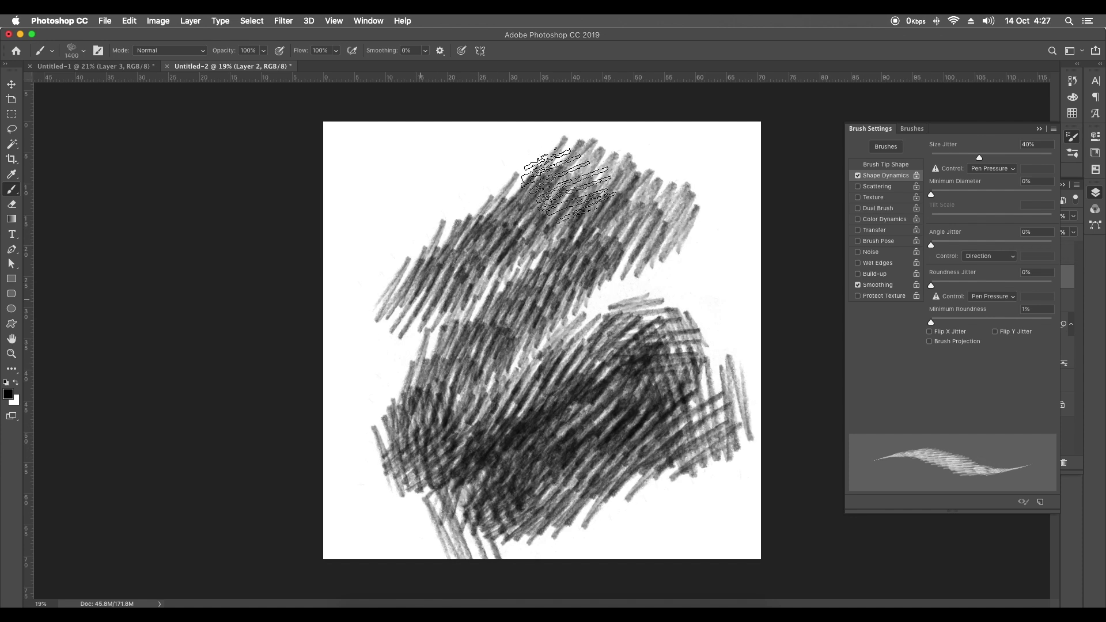
{"action": "key", "text": "super+z"}
{"action": "key", "text": "super+z"}
Set the angle jitter to 10% and paint two separate scribbles near the centre of Layer 2
{"action": "left_click_drag", "start_coordinate": [1049, 233], "coordinate": [987, 234]}
{"action": "type", "text": "10"}
{"action": "key", "text": "Return"}
{"action": "mouse_move", "coordinate": [600, 236]}
{"action": "left_mouse_down"}
{"action": "mouse_move", "coordinate": [634, 270]}
{"action": "mouse_move", "coordinate": [602, 308]}
{"action": "left_mouse_up"}
{"action": "left_click_drag", "start_coordinate": [490, 352], "coordinate": [573, 432]}
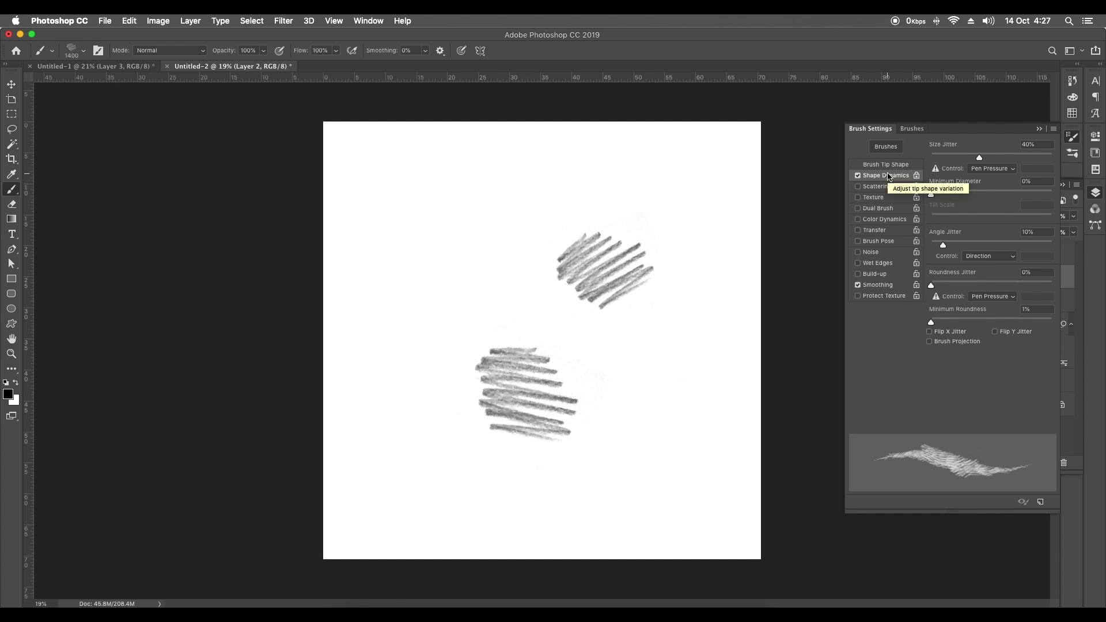
Save the Thick line brush from the Preset Manager as a set named Thick line.abr in the Pencil brushes folder
{"action": "left_click", "coordinate": [19, 91]}
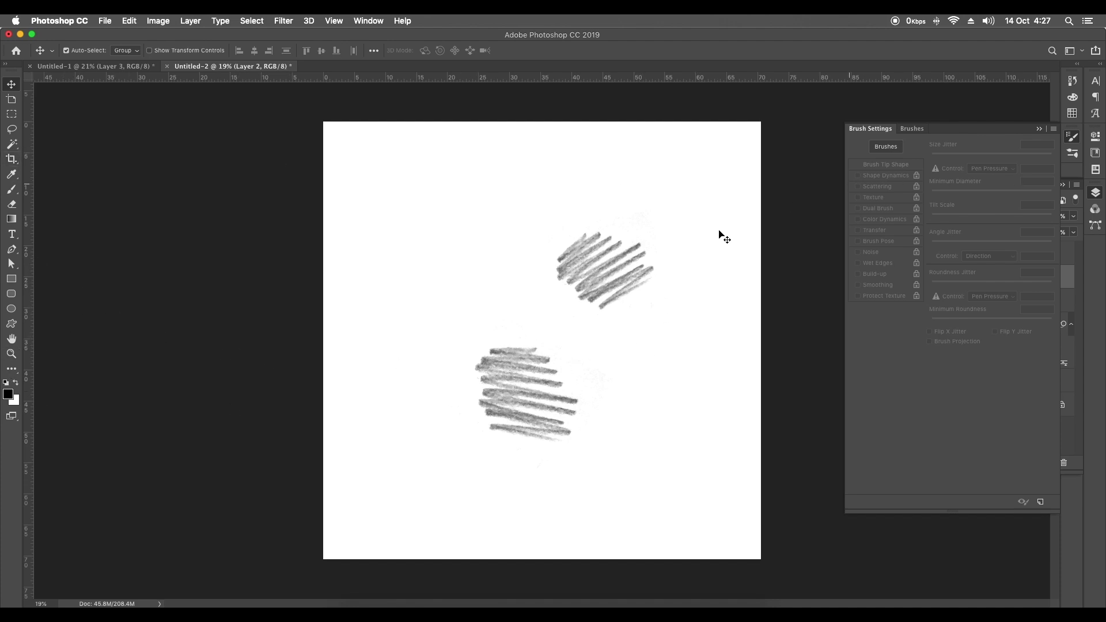
{"action": "key", "text": "b"}
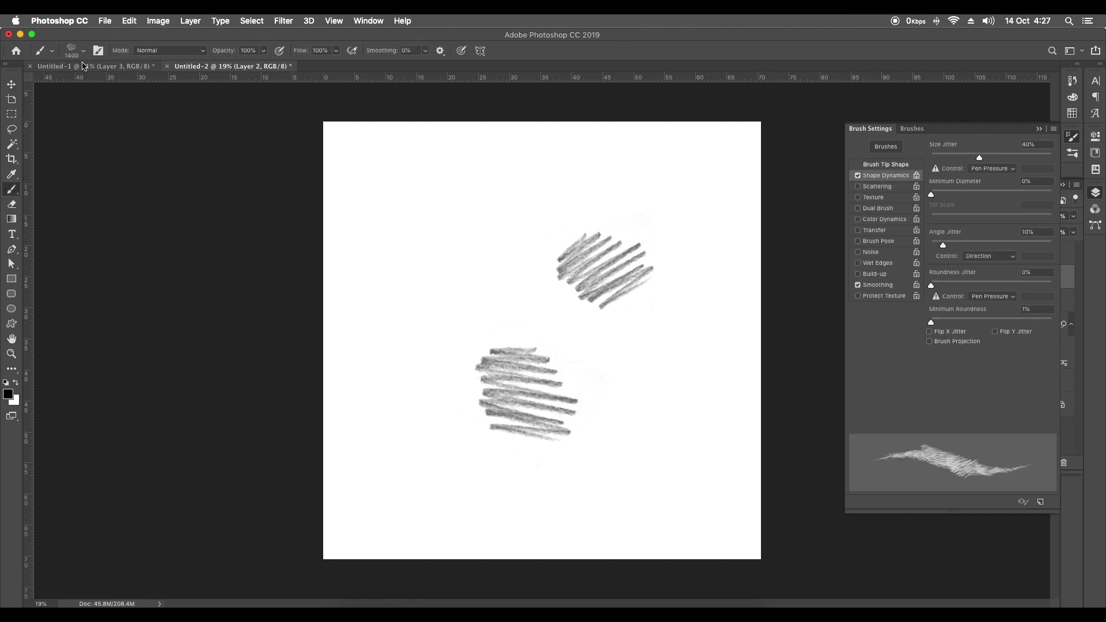
{"action": "left_click", "coordinate": [83, 50]}
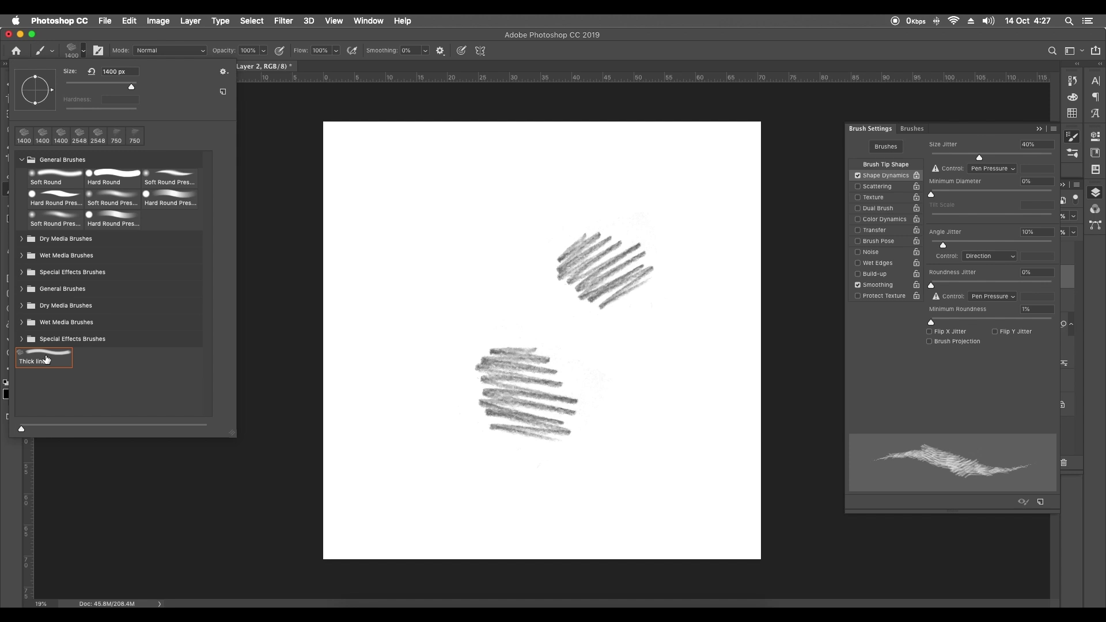
{"action": "left_click", "coordinate": [223, 72]}
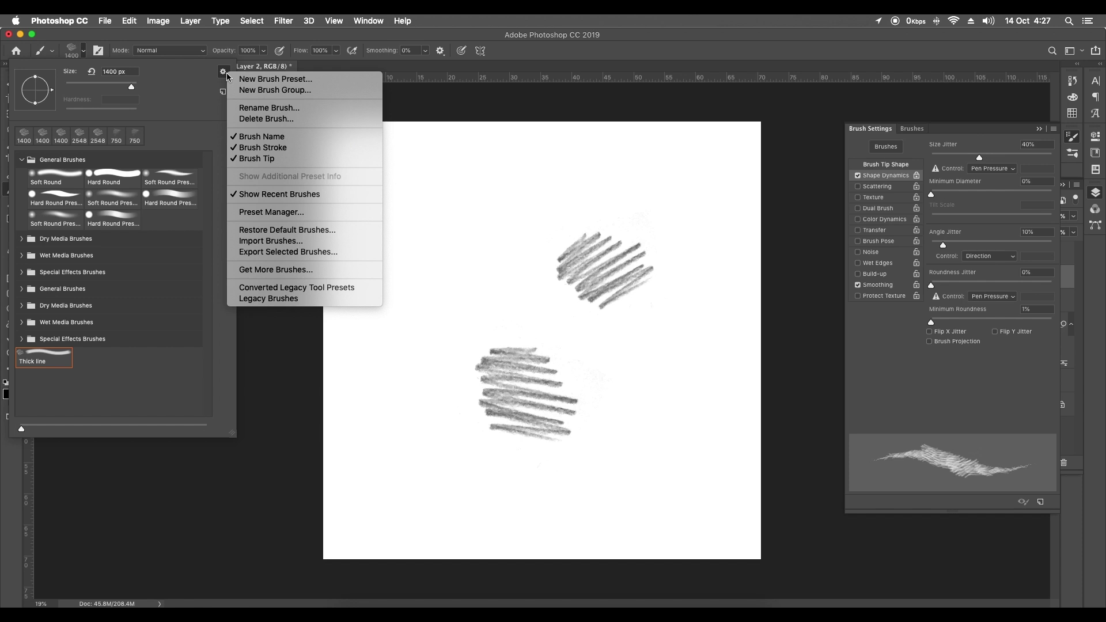
{"action": "left_click", "coordinate": [283, 213]}
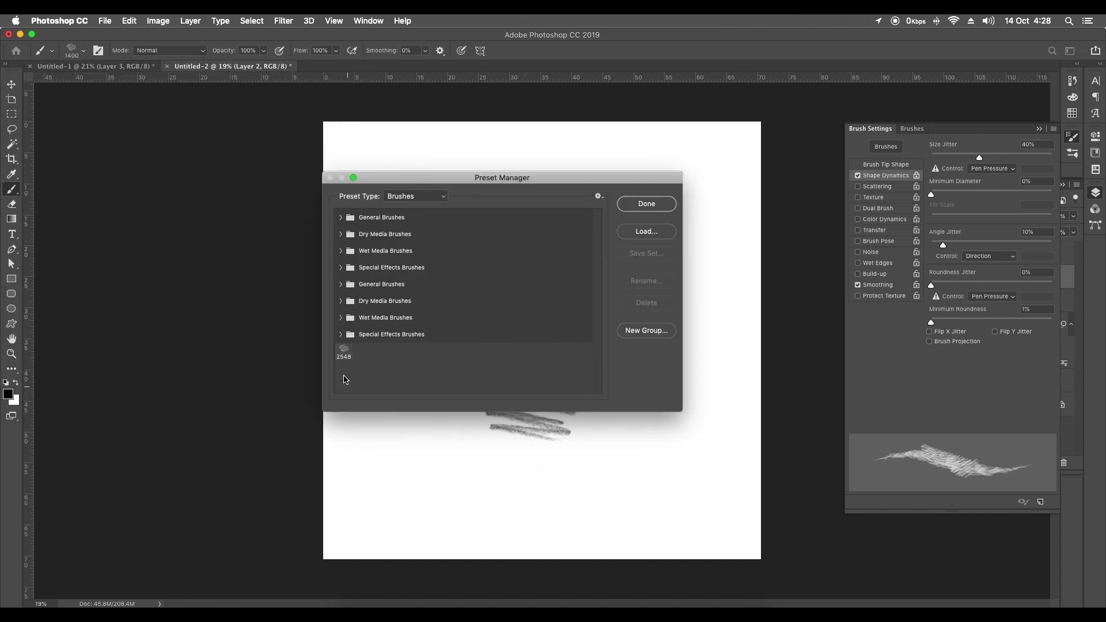
{"action": "left_click", "coordinate": [342, 356]}
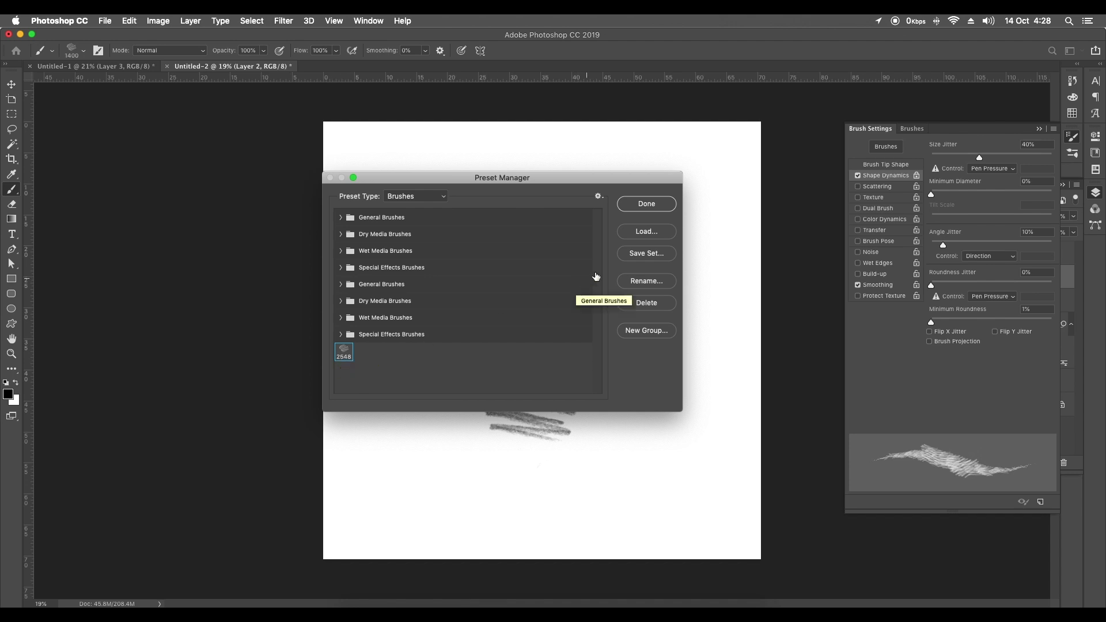
{"action": "left_click", "coordinate": [638, 257]}
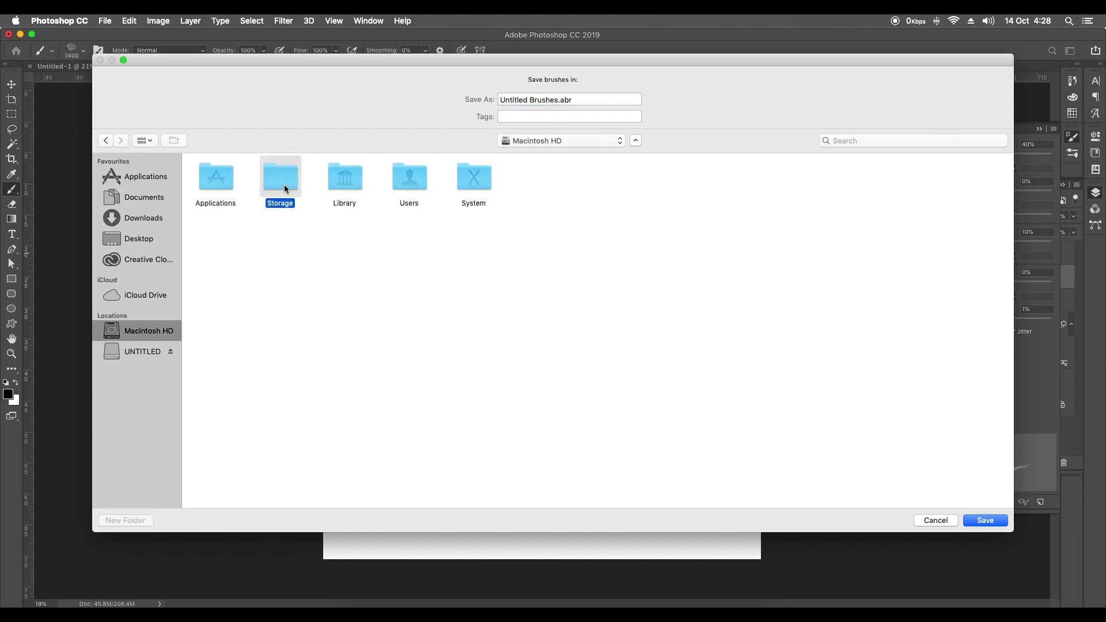
{"action": "double_click", "coordinate": [285, 189]}
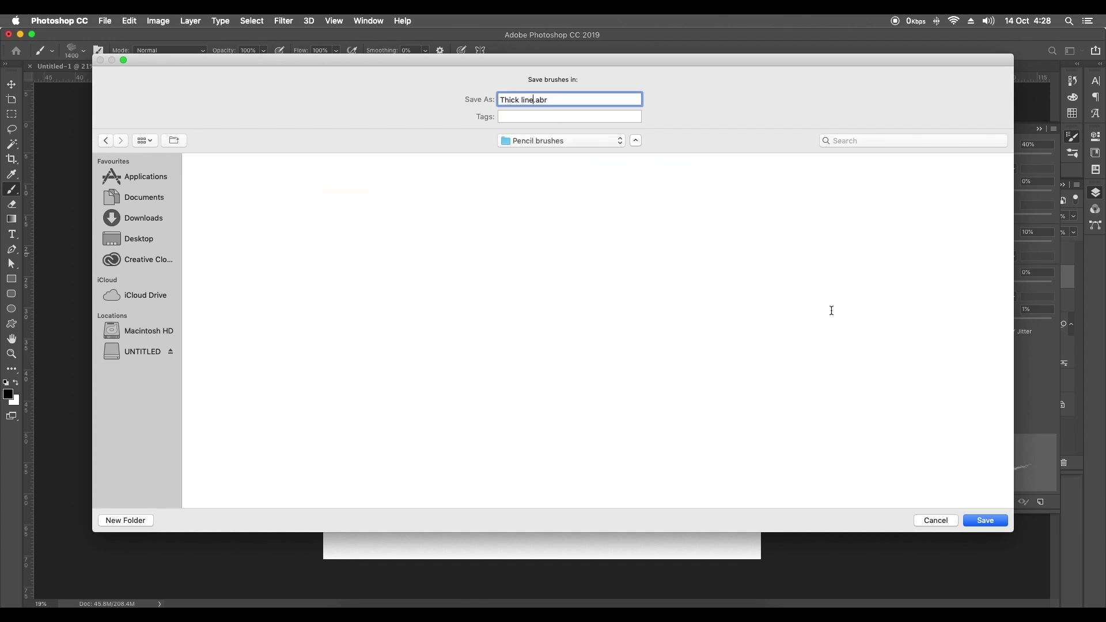
{"action": "left_click", "coordinate": [996, 520]}
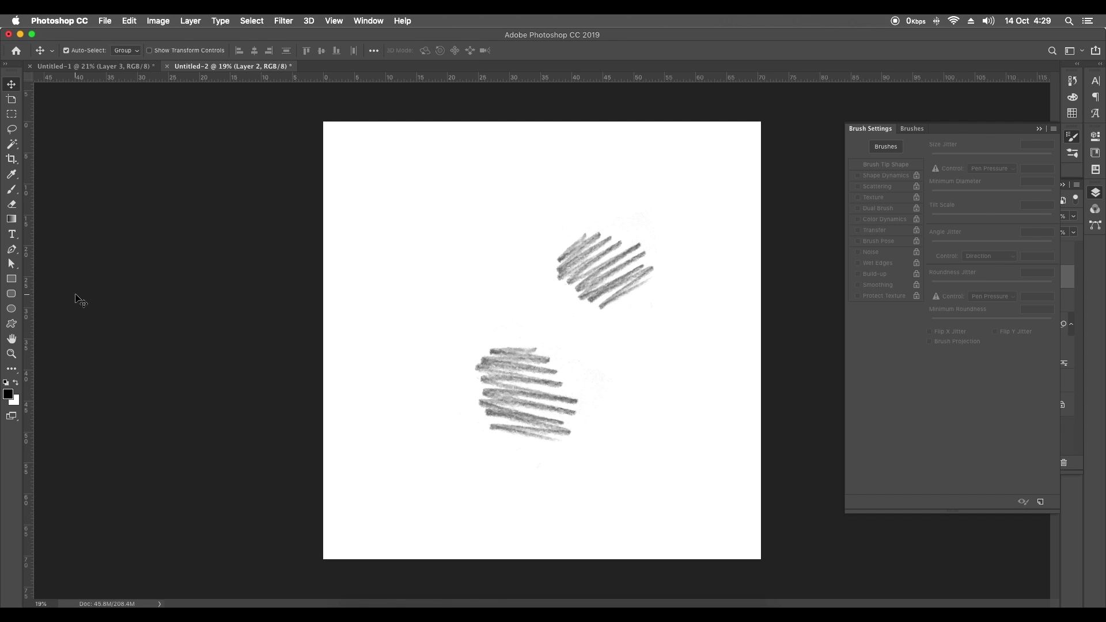
Check from the Preset Manager that Thick line.abr can be loaded from the Pencil brushes folder, and close it without loading
{"action": "key", "text": "b"}
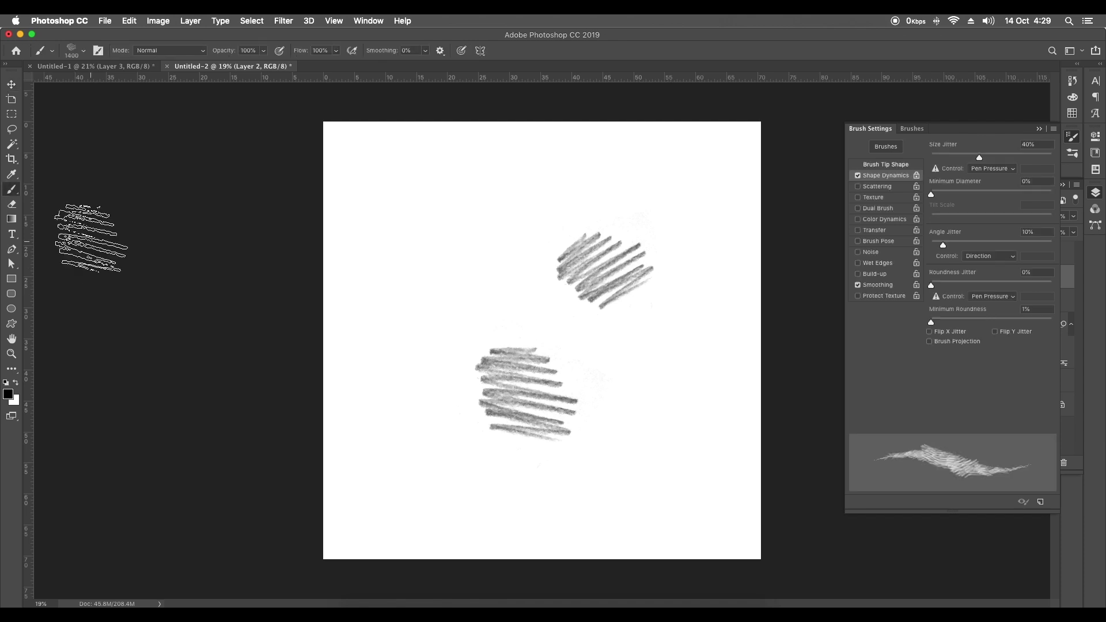
{"action": "left_click", "coordinate": [84, 51]}
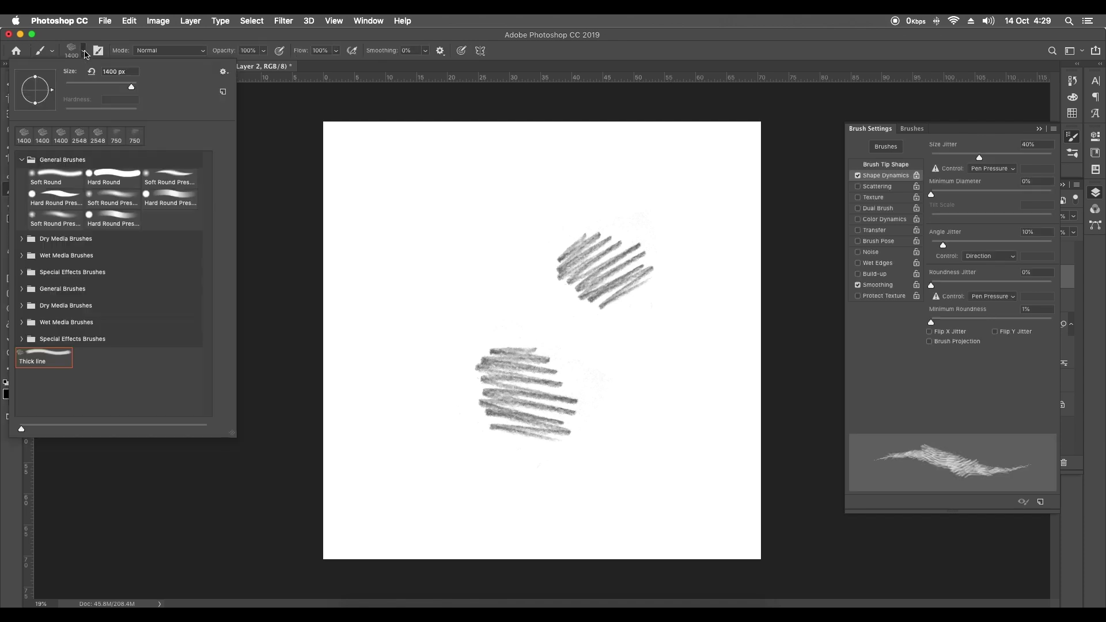
{"action": "left_click", "coordinate": [222, 74]}
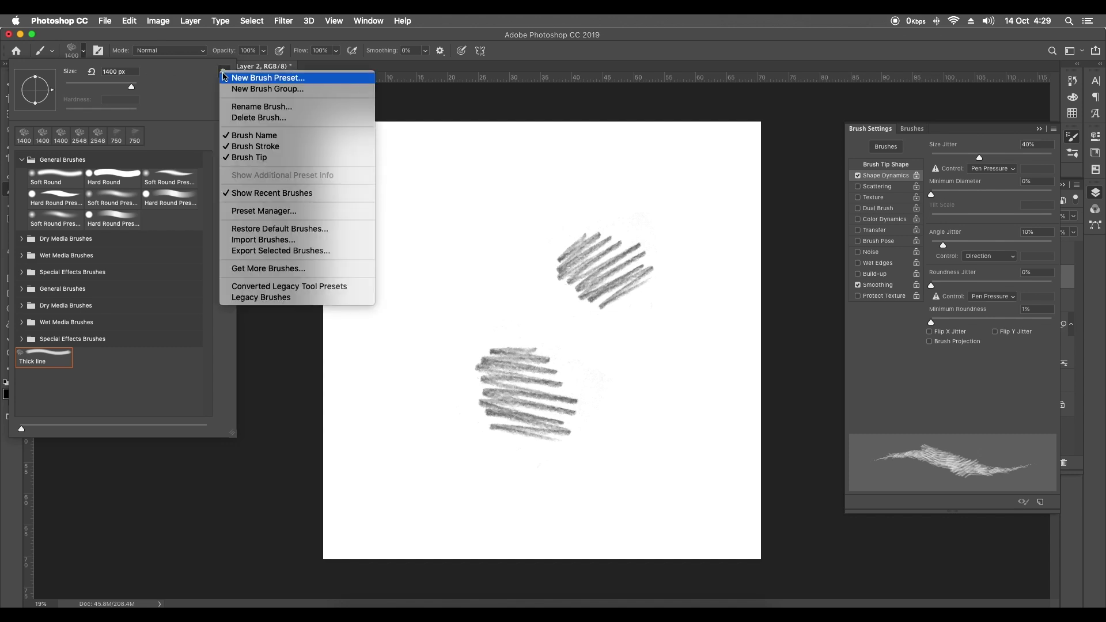
{"action": "left_click", "coordinate": [291, 212]}
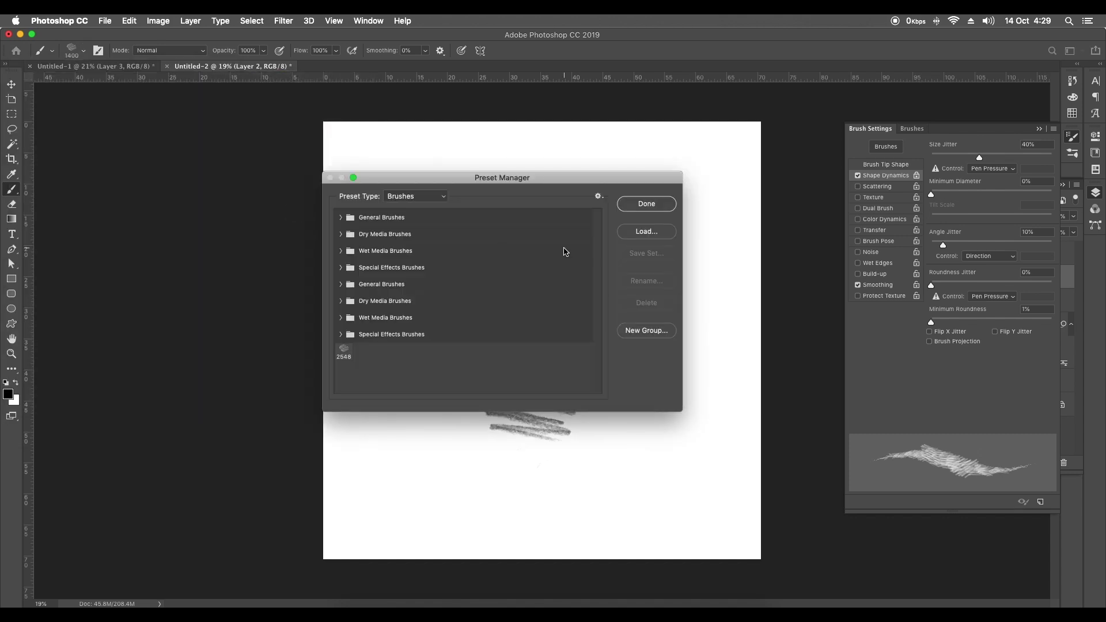
{"action": "left_click", "coordinate": [646, 231]}
{"action": "left_click_drag", "start_coordinate": [511, 225], "coordinate": [450, 160]}
{"action": "left_click_drag", "start_coordinate": [498, 218], "coordinate": [447, 160]}
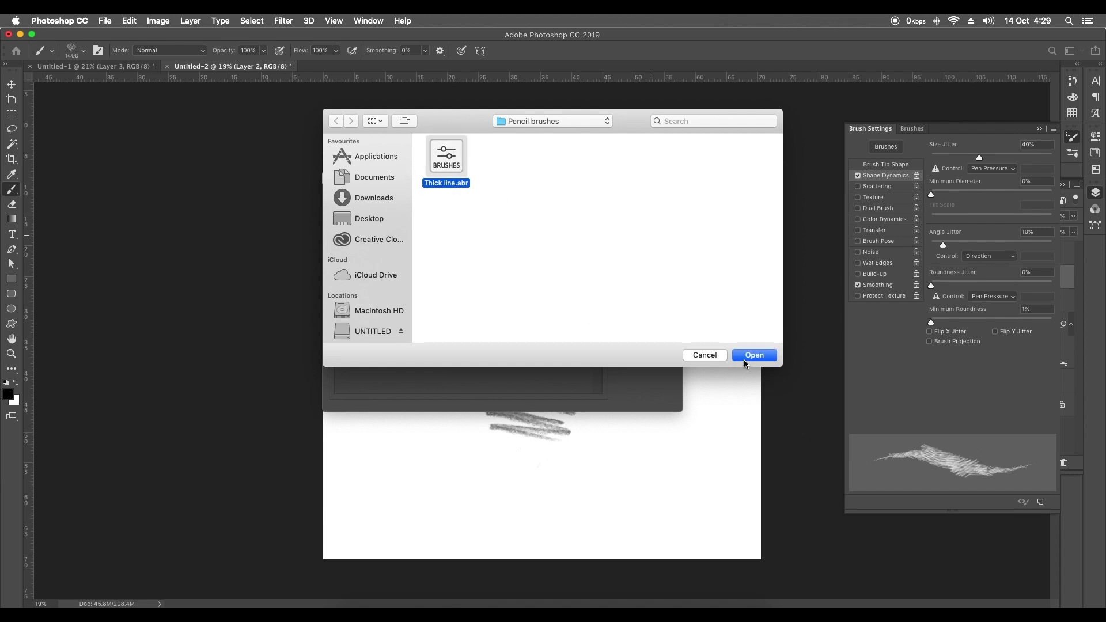
{"action": "left_click", "coordinate": [713, 357]}
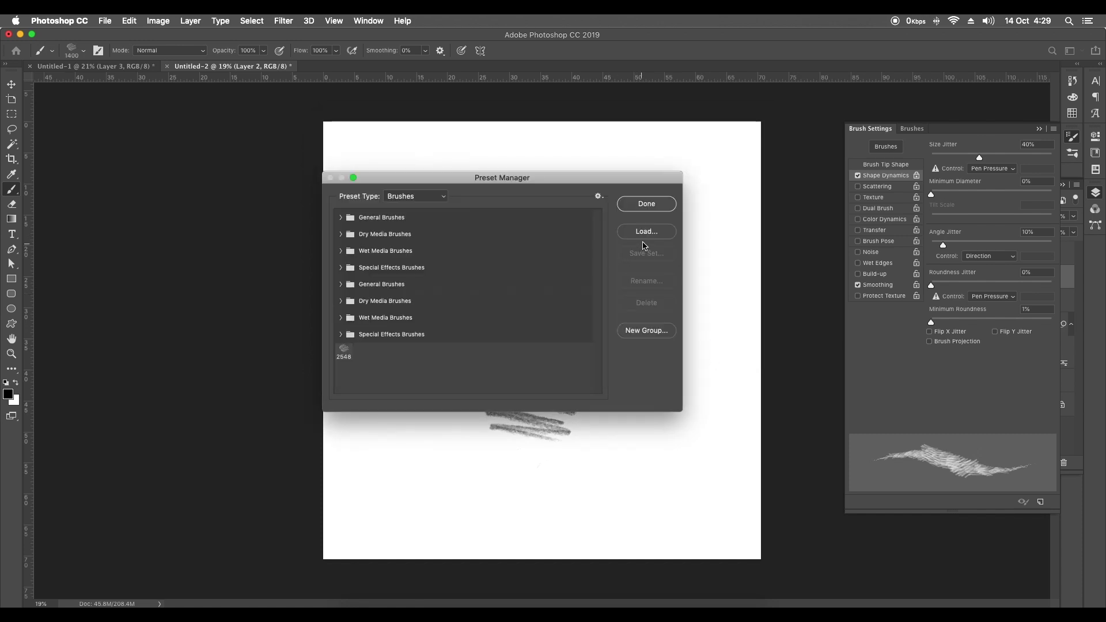
{"action": "left_click", "coordinate": [646, 204]}
Remove the layer with the test scribbles and show the DSC00061 photo layer
{"action": "key", "text": "v"}
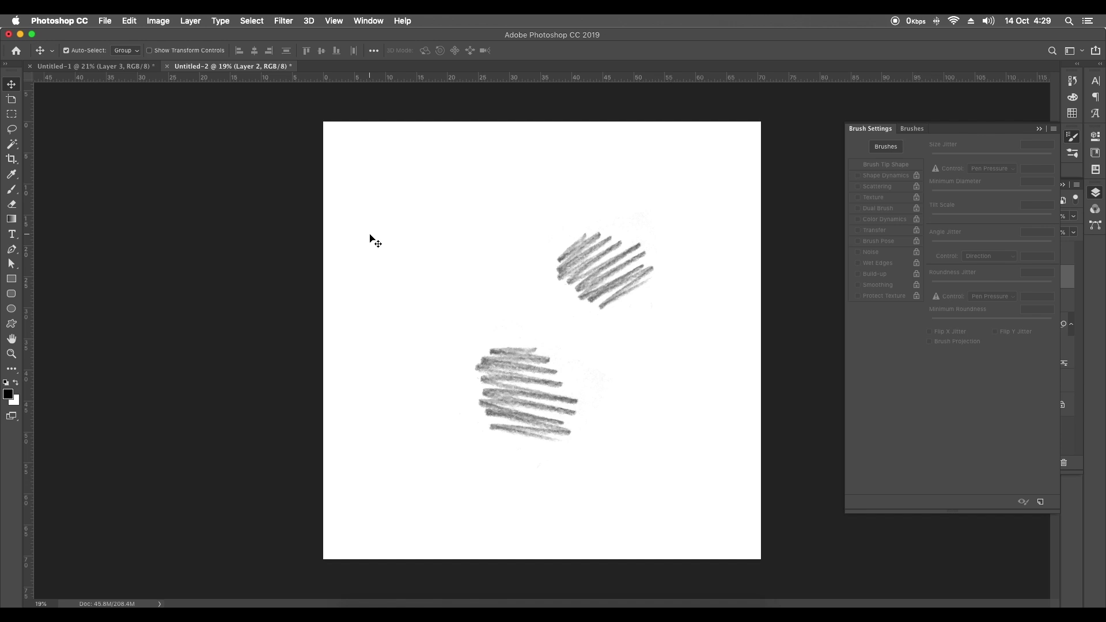
{"action": "left_click_drag", "start_coordinate": [593, 279], "coordinate": [536, 254]}
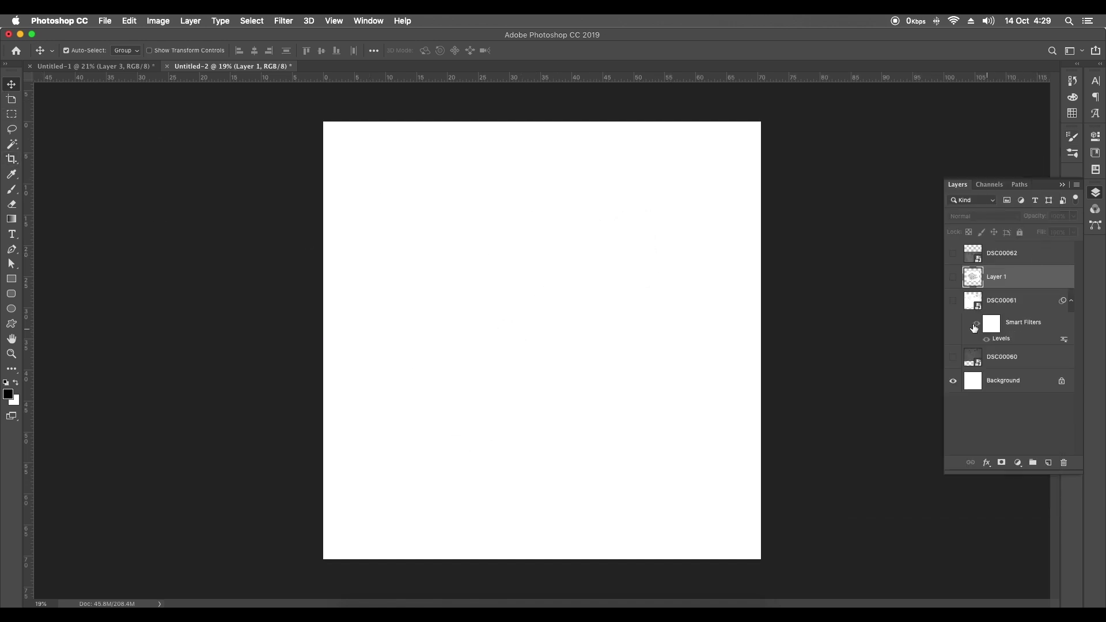
{"action": "left_click", "coordinate": [953, 300]}
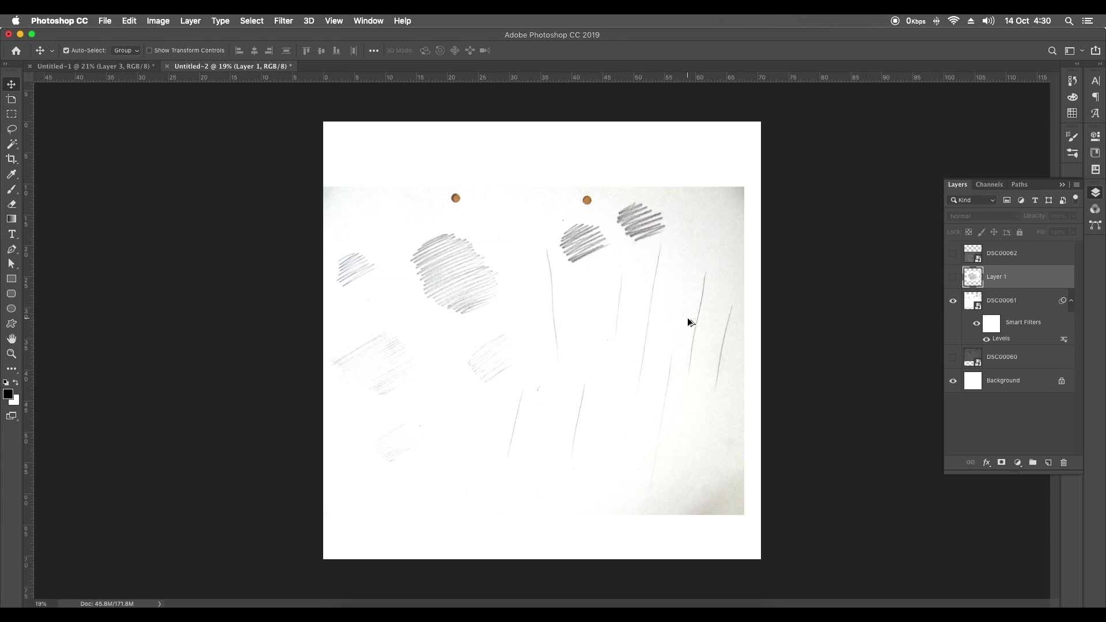
Examine the single thin pencil lines in the DSC00061 photo up close
{"action": "scroll", "coordinate": [690, 320], "scroll_direction": "up", "scroll_amount": 5}
{"action": "left_click_drag", "start_coordinate": [649, 346], "coordinate": [632, 200]}
{"action": "mouse_move", "coordinate": [711, 318]}
{"action": "left_mouse_down"}
{"action": "mouse_move", "coordinate": [631, 478]}
{"action": "mouse_move", "coordinate": [655, 417]}
{"action": "mouse_move", "coordinate": [622, 402]}
{"action": "mouse_move", "coordinate": [643, 312]}
{"action": "left_mouse_up"}
{"action": "scroll", "coordinate": [643, 312], "scroll_direction": "left", "scroll_amount": 3}
{"action": "scroll", "coordinate": [697, 363], "scroll_direction": "up", "scroll_amount": 2}
{"action": "scroll", "coordinate": [684, 363], "scroll_direction": "down", "scroll_amount": 2}
{"action": "scroll", "coordinate": [688, 324], "scroll_direction": "up", "scroll_amount": 2}
{"action": "scroll", "coordinate": [688, 324], "scroll_direction": "right", "scroll_amount": 1}
{"action": "key", "text": "super+r"}
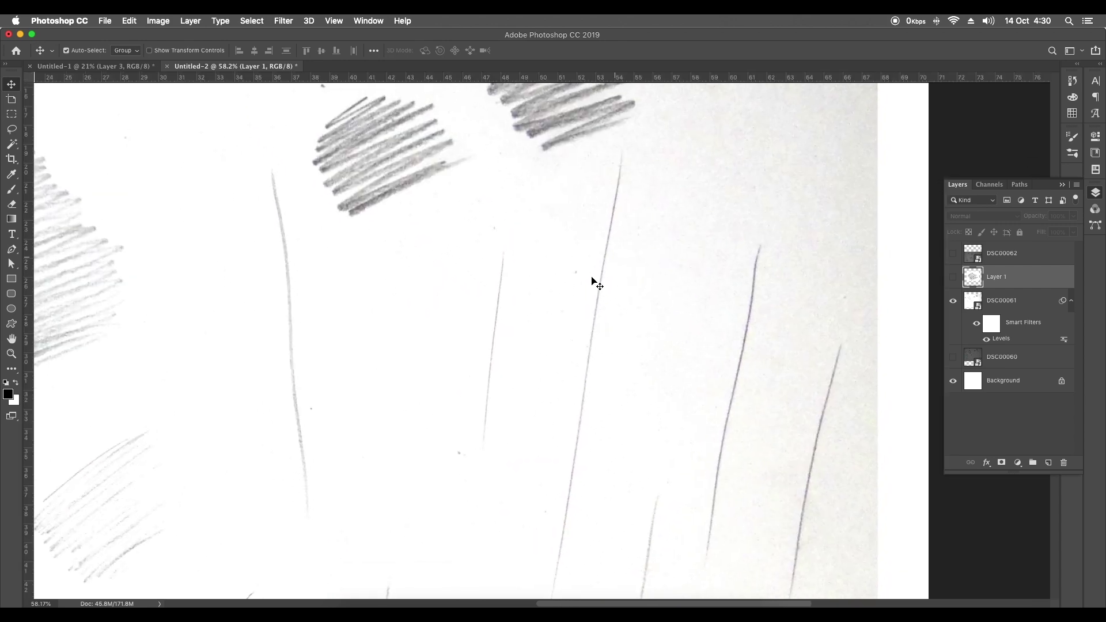
{"action": "scroll", "coordinate": [598, 344], "scroll_direction": "up", "scroll_amount": 1}
{"action": "scroll", "coordinate": [597, 343], "scroll_direction": "right", "scroll_amount": 1}
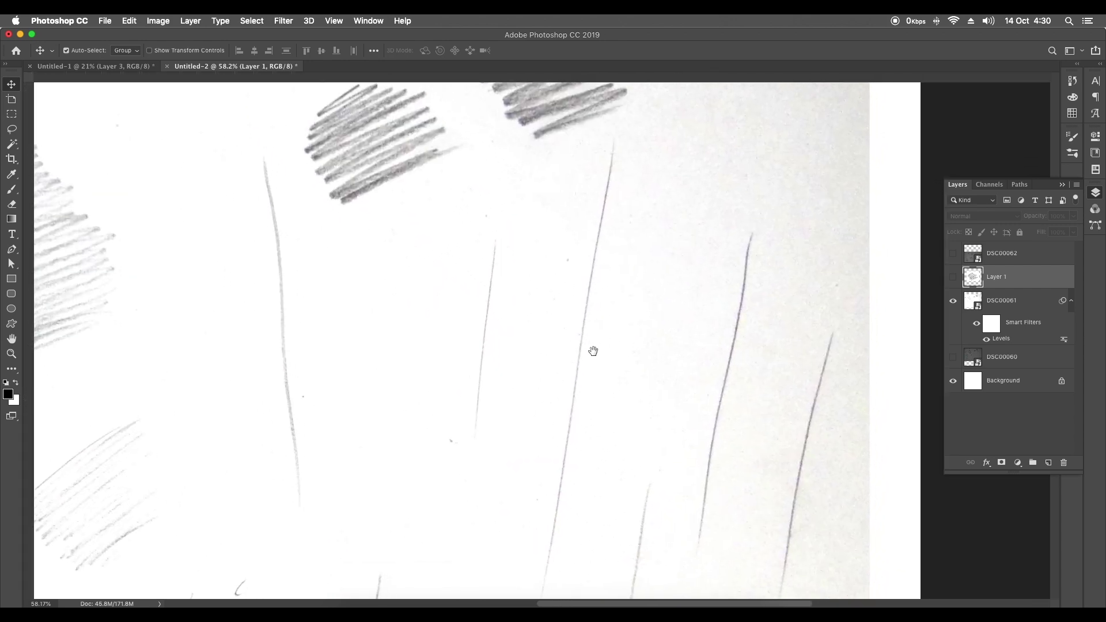
{"action": "scroll", "coordinate": [576, 332], "scroll_direction": "down", "scroll_amount": 1}
{"action": "scroll", "coordinate": [576, 333], "scroll_direction": "right", "scroll_amount": 1}
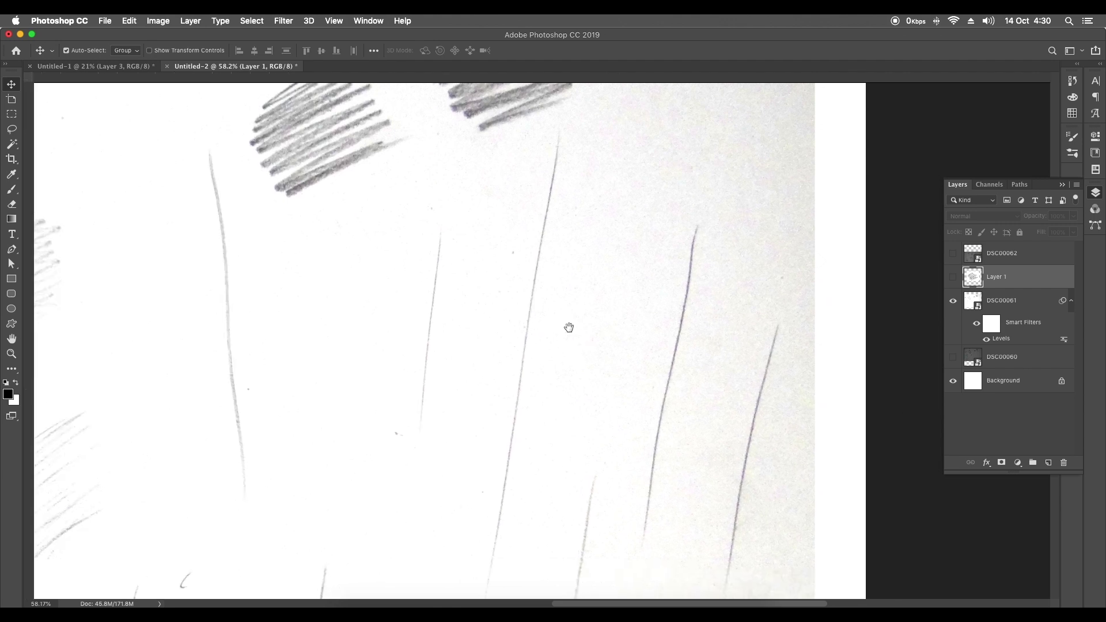
Select the long slanted pencil line in the middle of the DSC00061 layer with a loose Lasso outline
{"action": "left_click", "coordinate": [997, 304]}
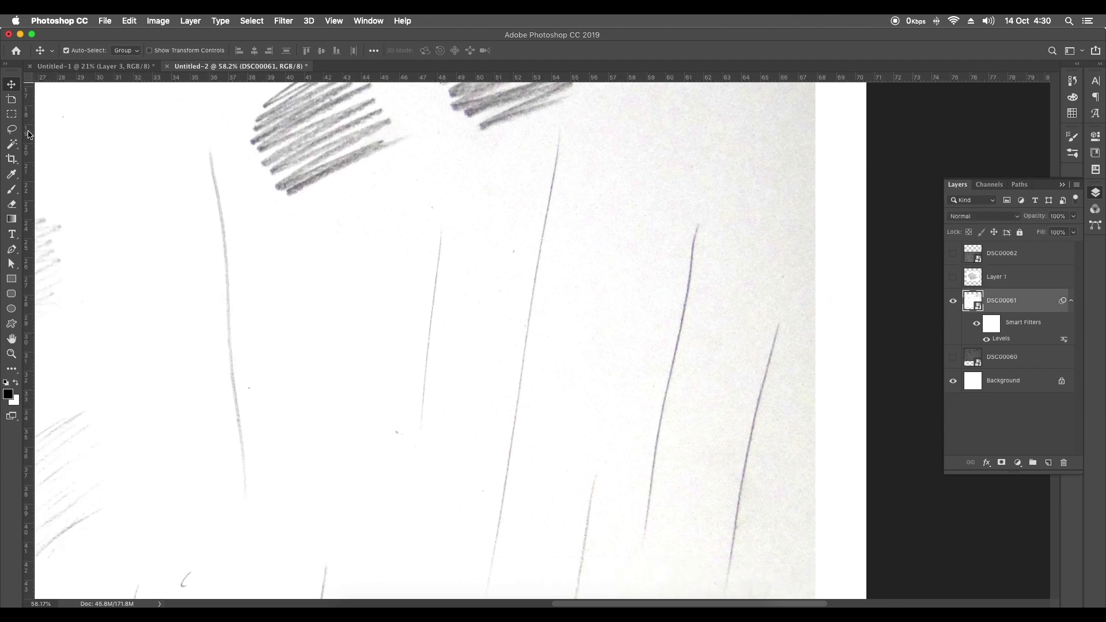
{"action": "left_click", "coordinate": [11, 129]}
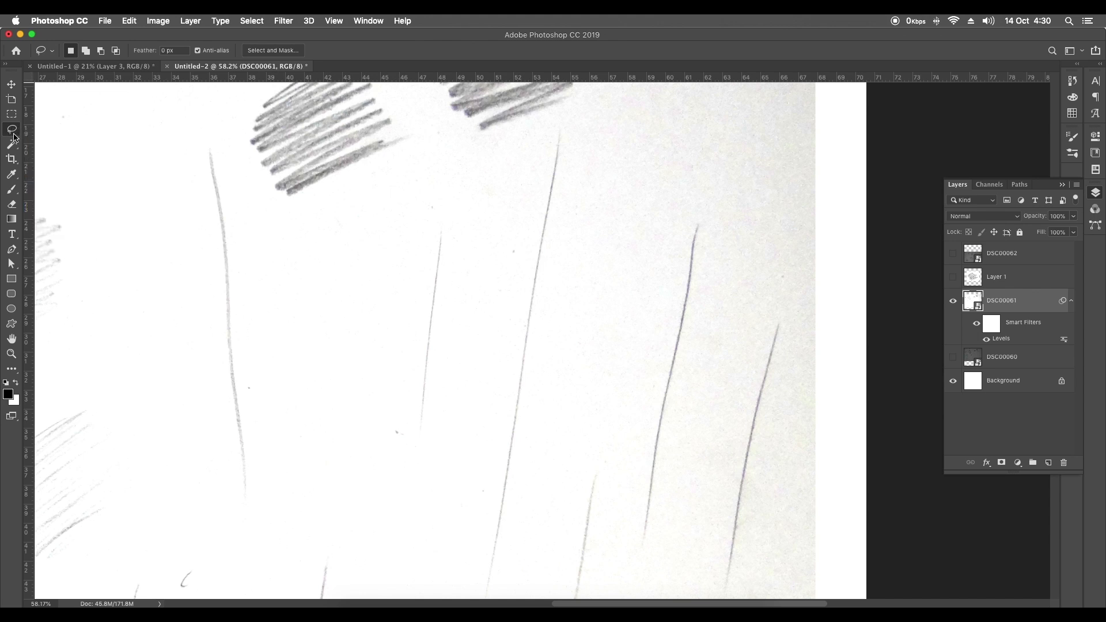
{"action": "scroll", "coordinate": [544, 140], "scroll_direction": "up", "scroll_amount": 1}
{"action": "scroll", "coordinate": [544, 139], "scroll_direction": "right", "scroll_amount": 1}
{"action": "mouse_move", "coordinate": [554, 149]}
{"action": "left_mouse_down"}
{"action": "mouse_move", "coordinate": [544, 358]}
{"action": "mouse_move", "coordinate": [530, 395]}
{"action": "mouse_move", "coordinate": [547, 231]}
{"action": "mouse_move", "coordinate": [490, 511]}
{"action": "mouse_move", "coordinate": [439, 368]}
{"action": "mouse_move", "coordinate": [454, 323]}
{"action": "left_mouse_up"}
{"action": "key", "text": "space"}
{"action": "scroll", "coordinate": [455, 324], "scroll_direction": "up", "scroll_amount": 5}
{"action": "scroll", "coordinate": [454, 323], "scroll_direction": "right", "scroll_amount": 1}
{"action": "left_click_drag", "start_coordinate": [469, 241], "coordinate": [471, 219]}
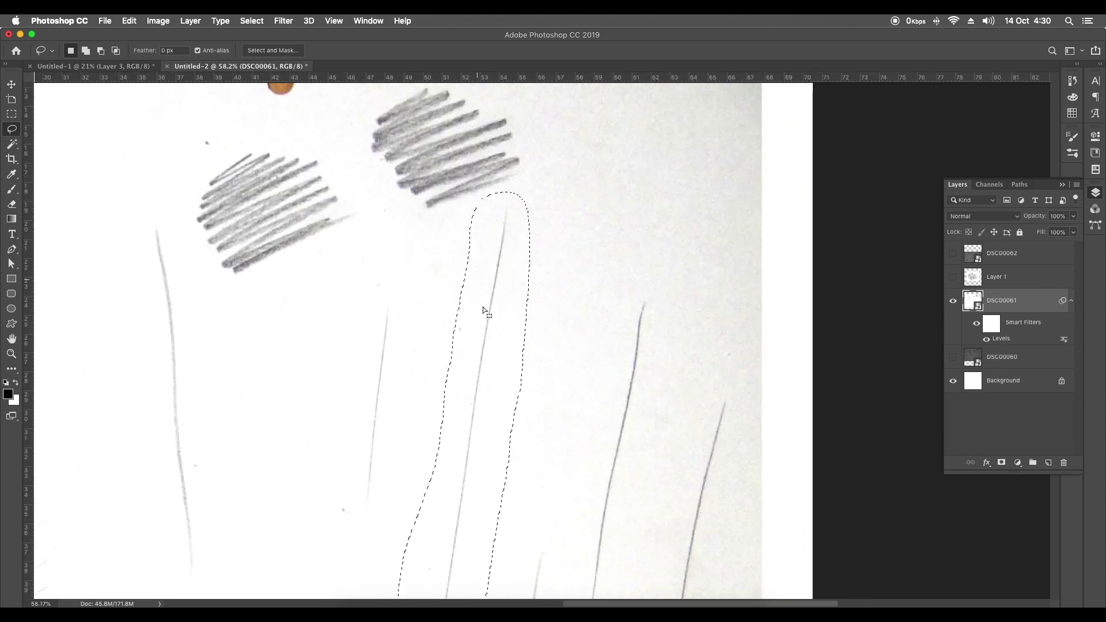
{"action": "scroll", "coordinate": [513, 271], "scroll_direction": "down", "scroll_amount": 4}
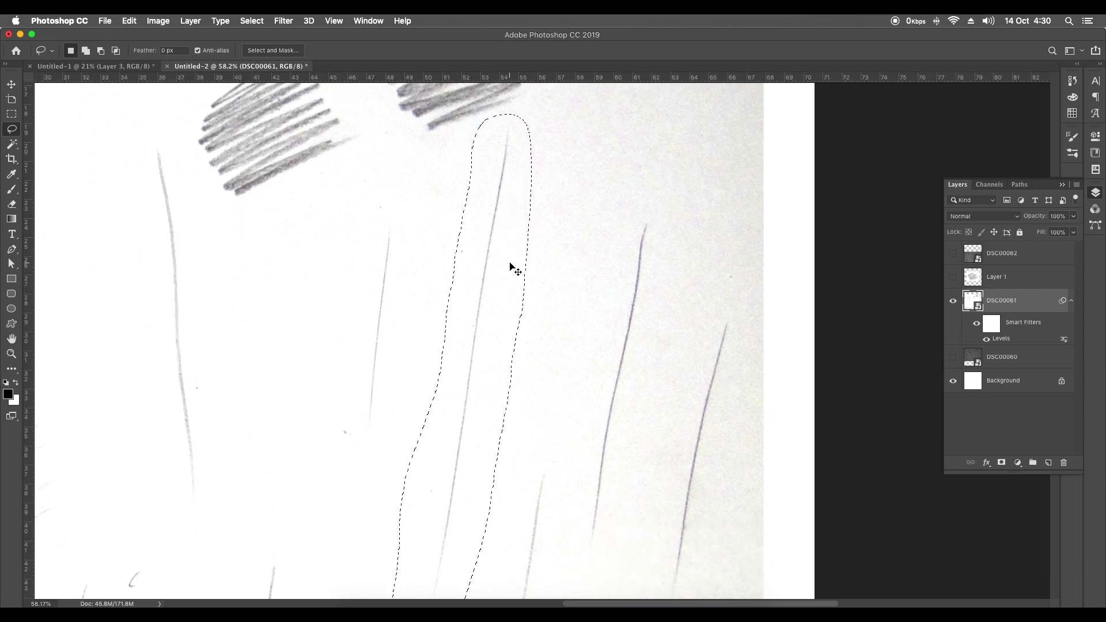
Copy the selected pencil line to a new layer and hide DSC00061
{"action": "key", "text": "super+j"}
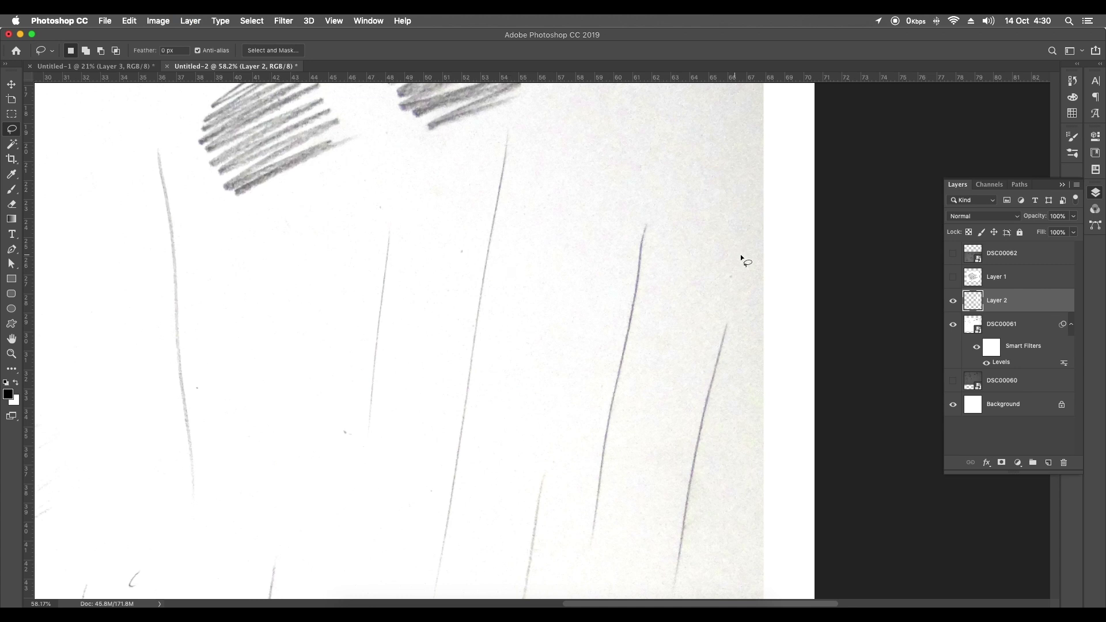
{"action": "left_click", "coordinate": [954, 324]}
{"action": "scroll", "coordinate": [545, 306], "scroll_direction": "down", "scroll_amount": 4}
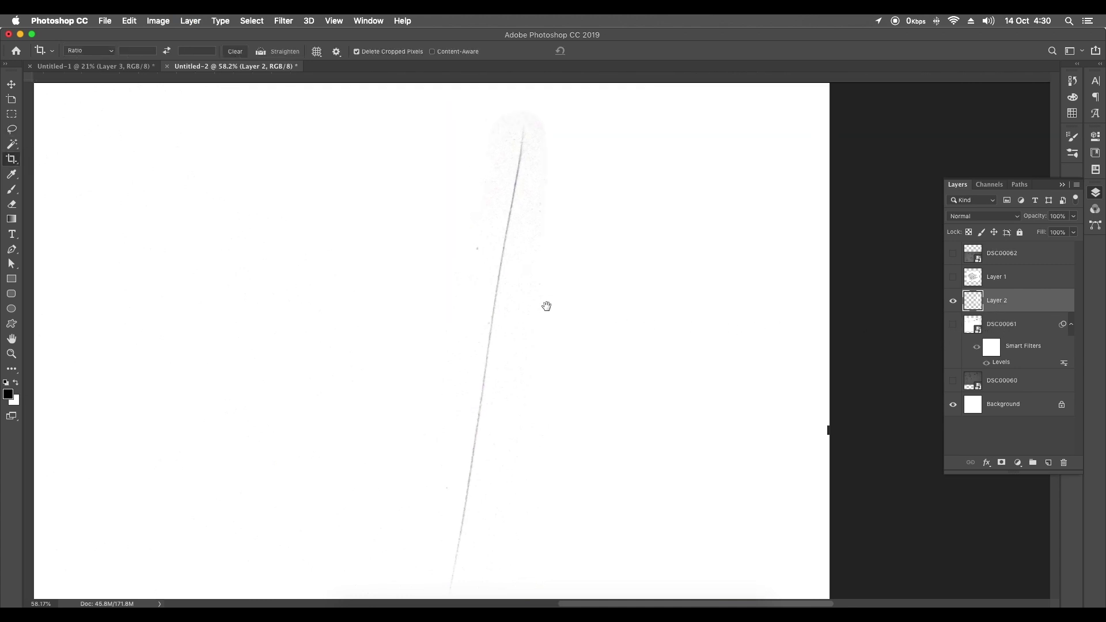
Move the pencil line on Layer 2 near the canvas centre and convert the layer to a smart object
{"action": "key", "text": "v"}
{"action": "key", "text": "super+0"}
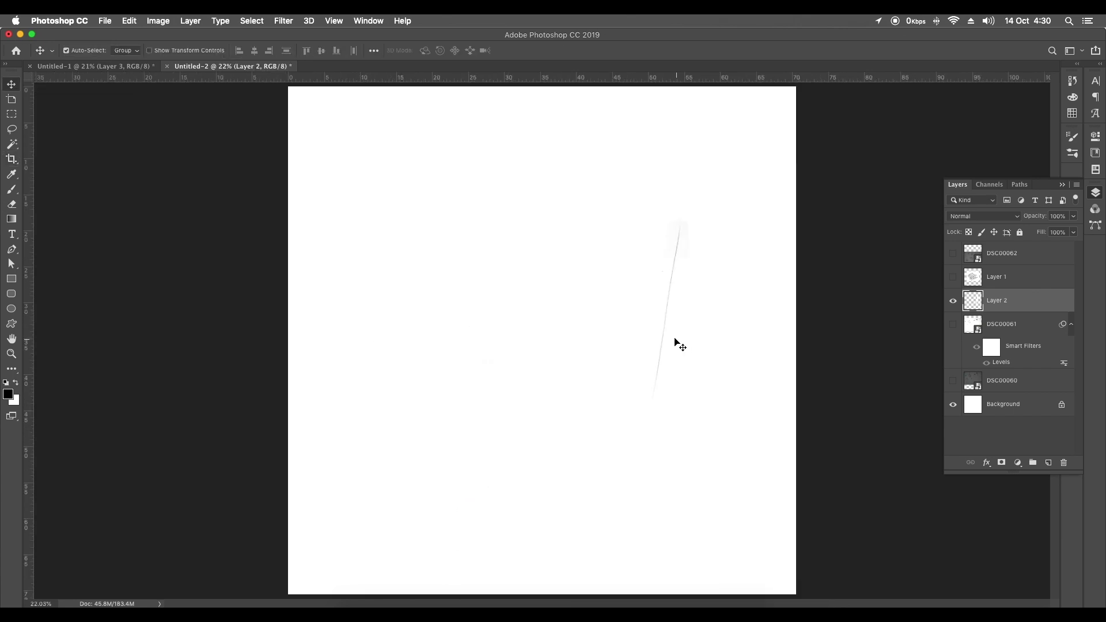
{"action": "left_click_drag", "start_coordinate": [663, 340], "coordinate": [558, 359]}
{"action": "right_click", "coordinate": [1048, 310]}
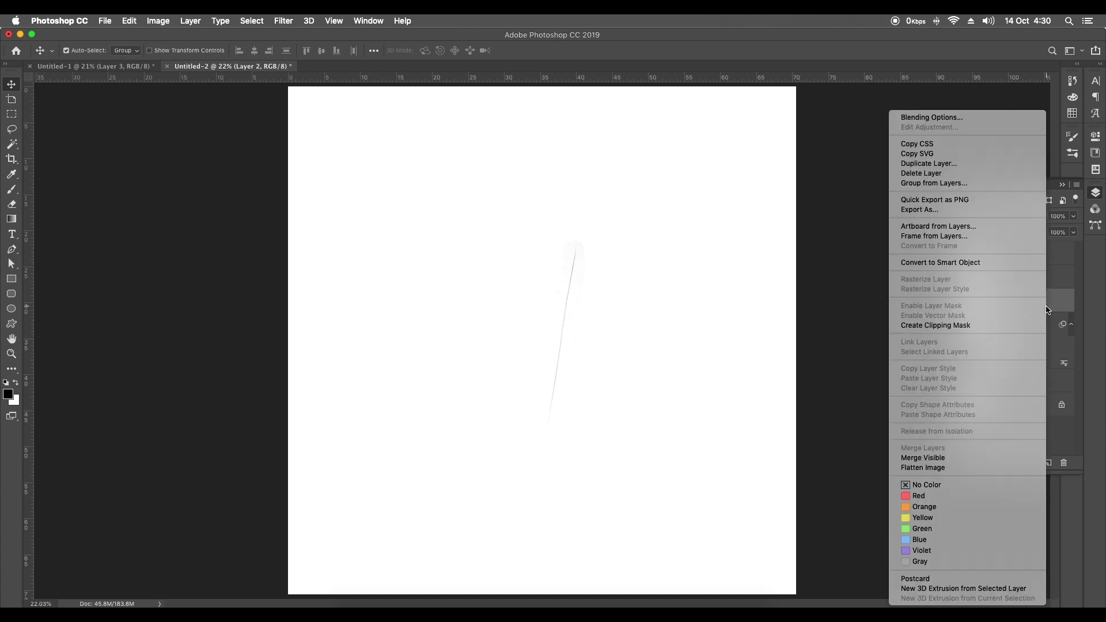
{"action": "left_click", "coordinate": [937, 263]}
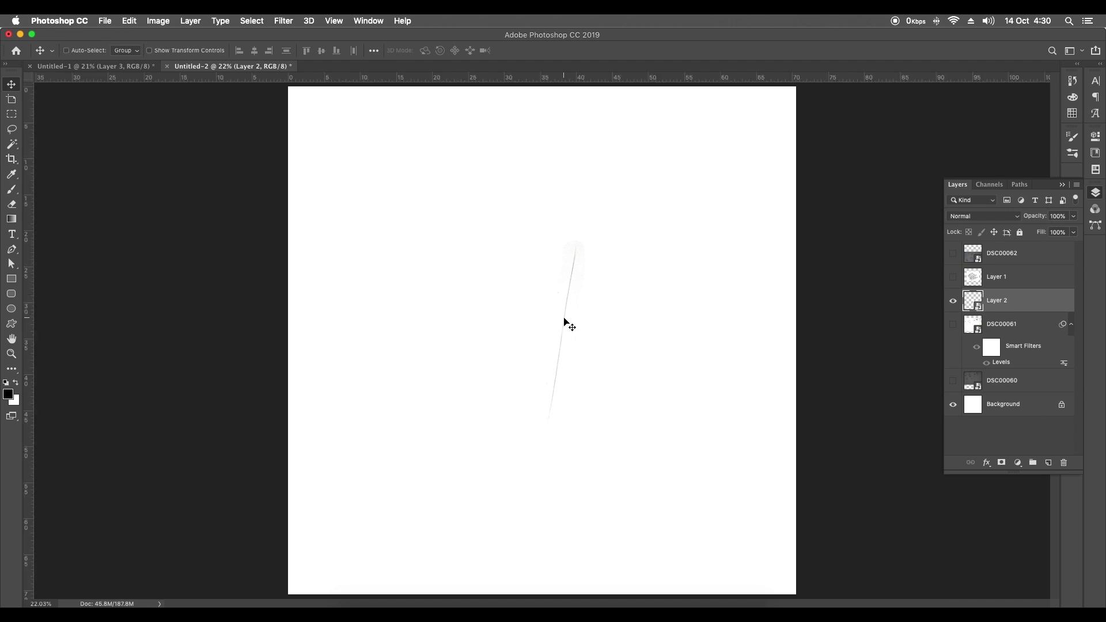
Rotate the pencil line upright with Free Transform, enlarge it to most of the canvas height and place it near the centre
{"action": "key", "text": "super+t"}
{"action": "key", "text": "super+minus"}
{"action": "left_click_drag", "start_coordinate": [568, 278], "coordinate": [588, 201]}
{"action": "key", "text": "super+plus"}
{"action": "left_click_drag", "start_coordinate": [602, 133], "coordinate": [573, 113]}
{"action": "key", "text": "Return"}
{"action": "left_click_drag", "start_coordinate": [510, 325], "coordinate": [510, 338]}
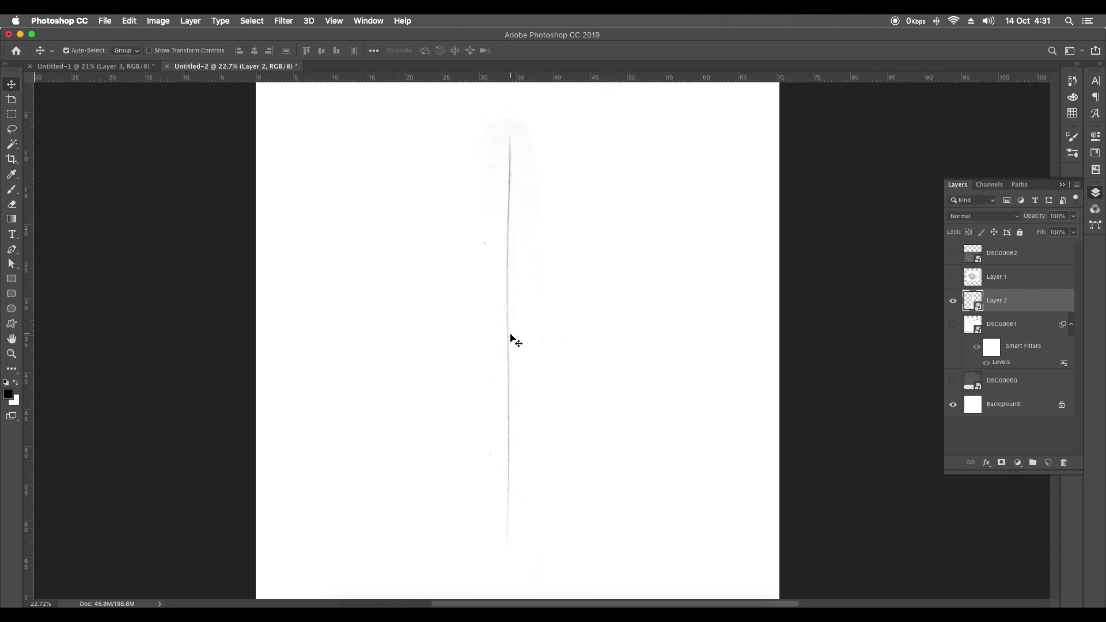
Inspect the paper texture around the upper end of the line and rasterize Layer 2
{"action": "scroll", "coordinate": [520, 223], "scroll_direction": "up", "scroll_amount": 3}
{"action": "left_click_drag", "start_coordinate": [520, 223], "coordinate": [509, 294]}
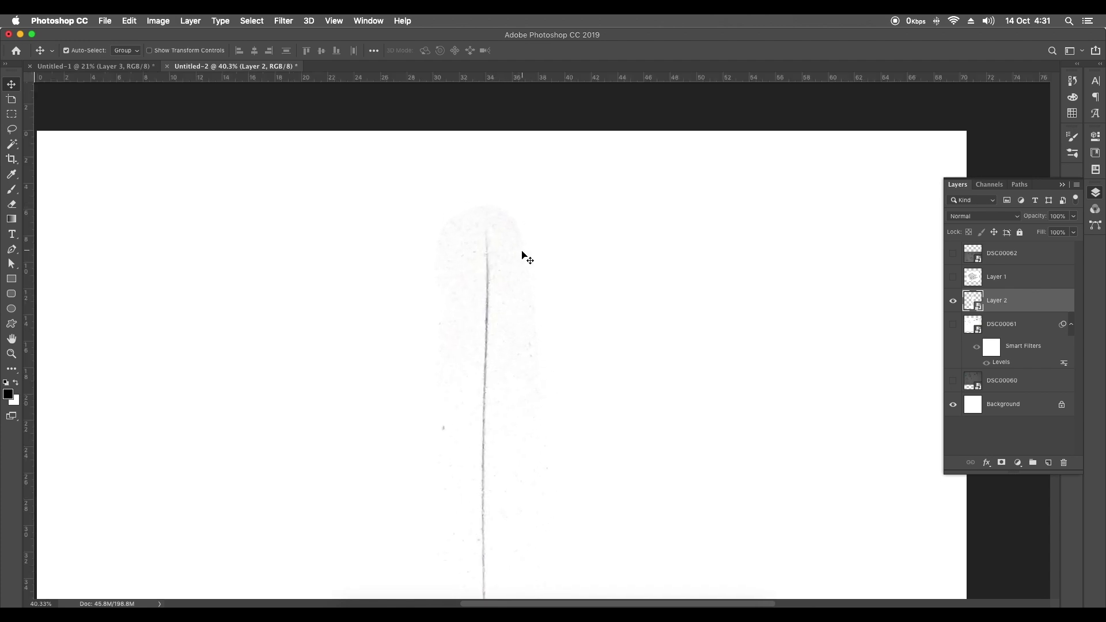
{"action": "scroll", "coordinate": [527, 256], "scroll_direction": "down", "scroll_amount": 3}
{"action": "right_click", "coordinate": [968, 302]}
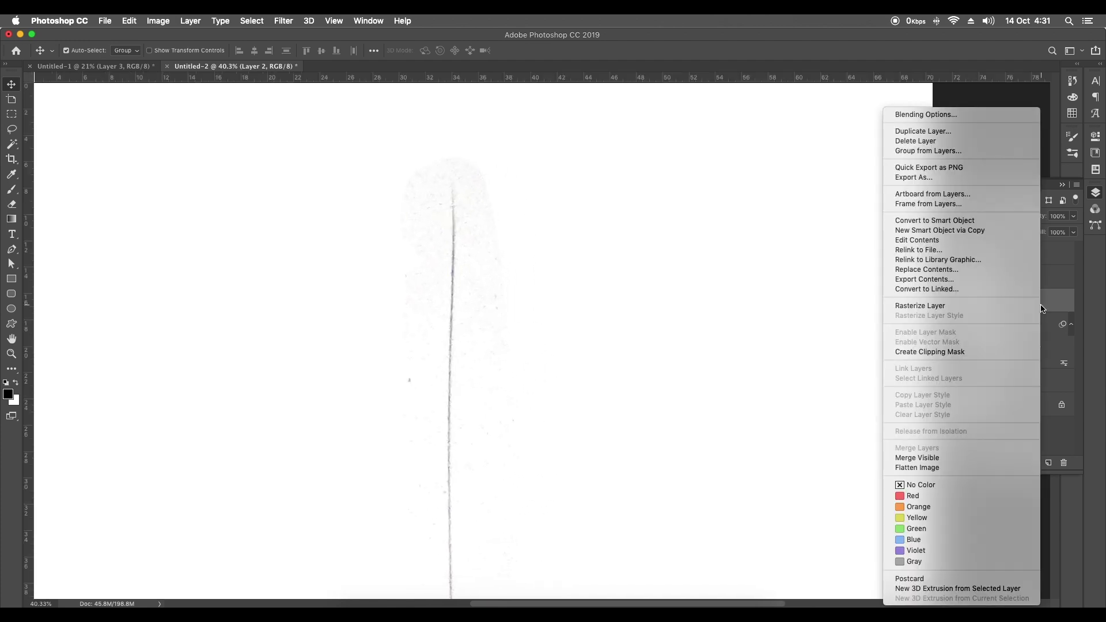
{"action": "left_click", "coordinate": [966, 306]}
Apply Levels to Layer 2, setting the white input level to 247 and raising the black input level
{"action": "left_click", "coordinate": [159, 21]}
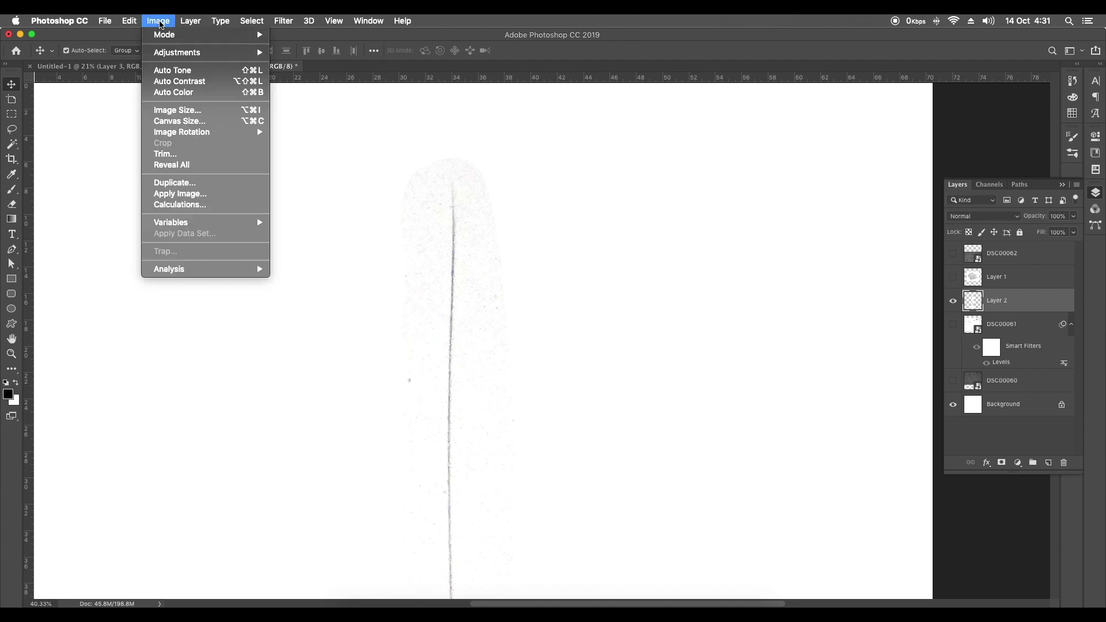
{"action": "mouse_move", "coordinate": [185, 52]}
{"action": "left_click", "coordinate": [320, 64]}
{"action": "left_click_drag", "start_coordinate": [910, 241], "coordinate": [896, 245]}
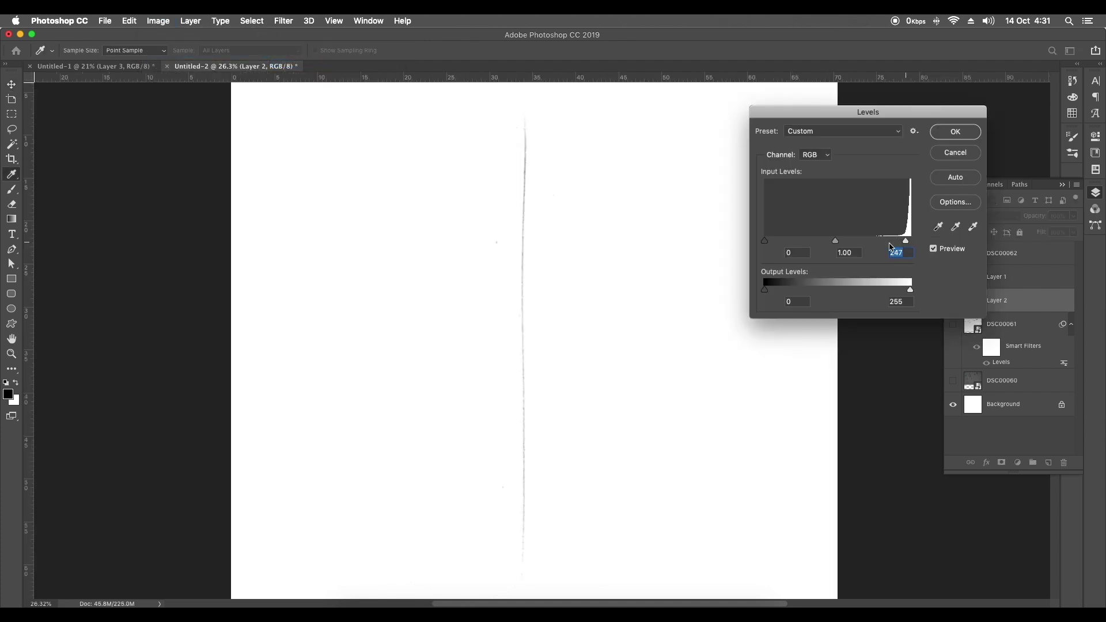
{"action": "left_click_drag", "start_coordinate": [767, 242], "coordinate": [822, 243]}
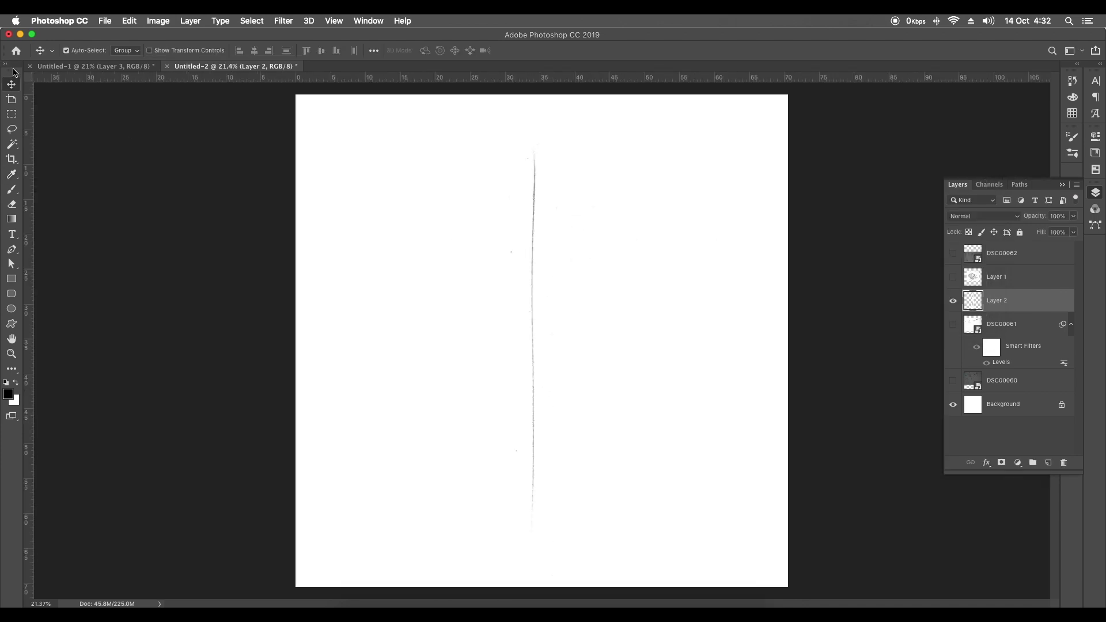
Select a tall rectangle around the whole pencil line and define it as a new brush preset
{"action": "left_click", "coordinate": [12, 113]}
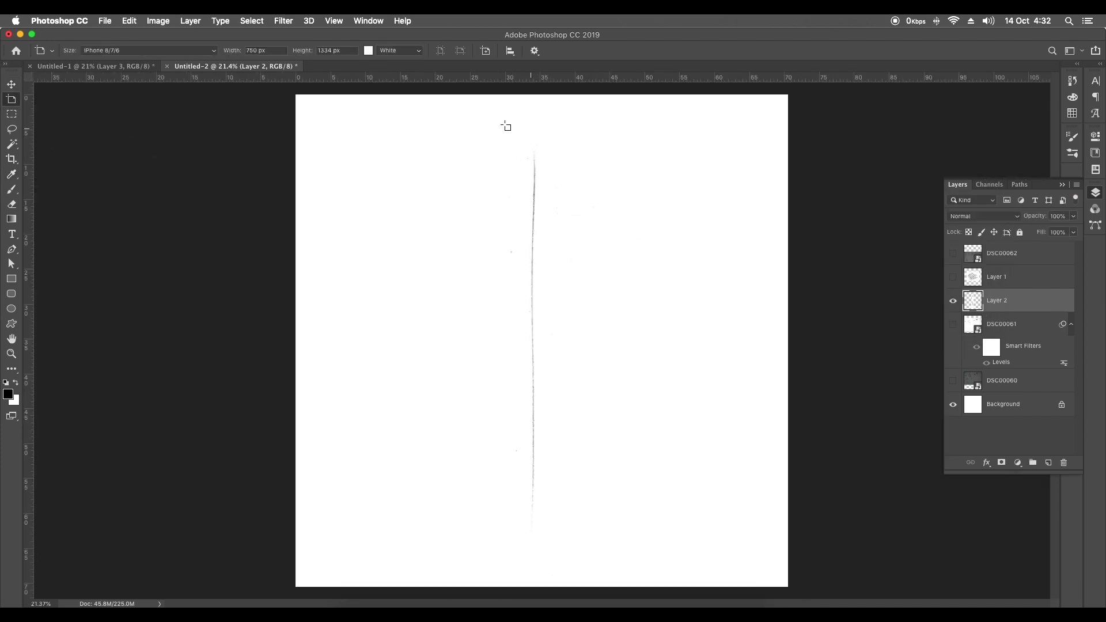
{"action": "left_click_drag", "start_coordinate": [507, 130], "coordinate": [573, 543]}
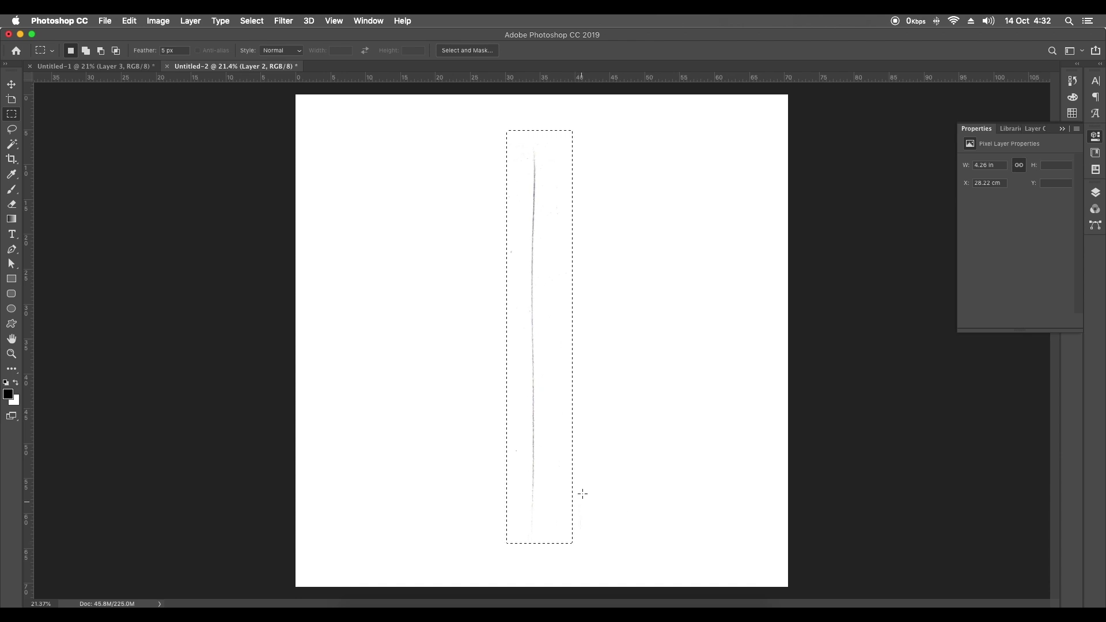
{"action": "left_click", "coordinate": [138, 20]}
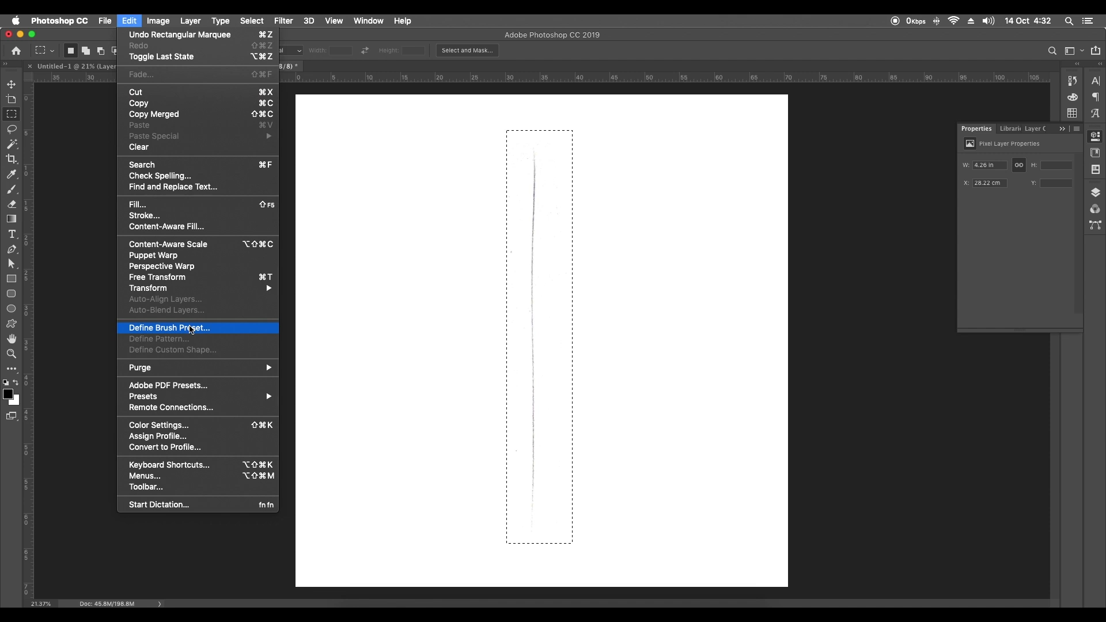
{"action": "left_click", "coordinate": [192, 328]}
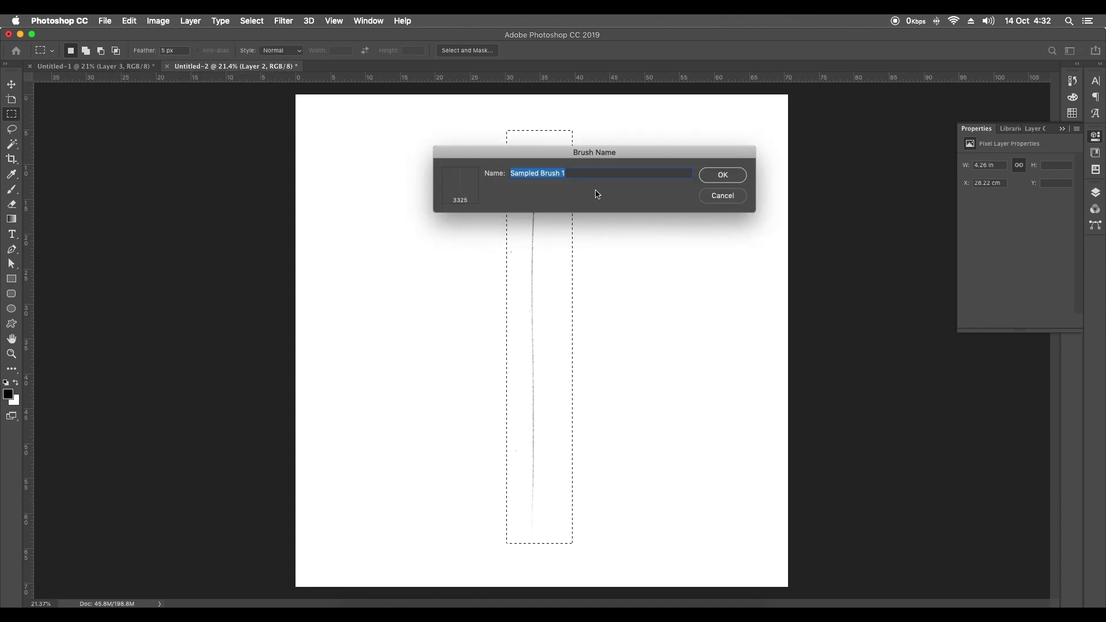
{"action": "key", "text": "Return"}
Clear the selection around the pencil line and hide Layer 2
{"action": "key", "text": "ctrl+d"}
{"action": "key", "text": "b"}
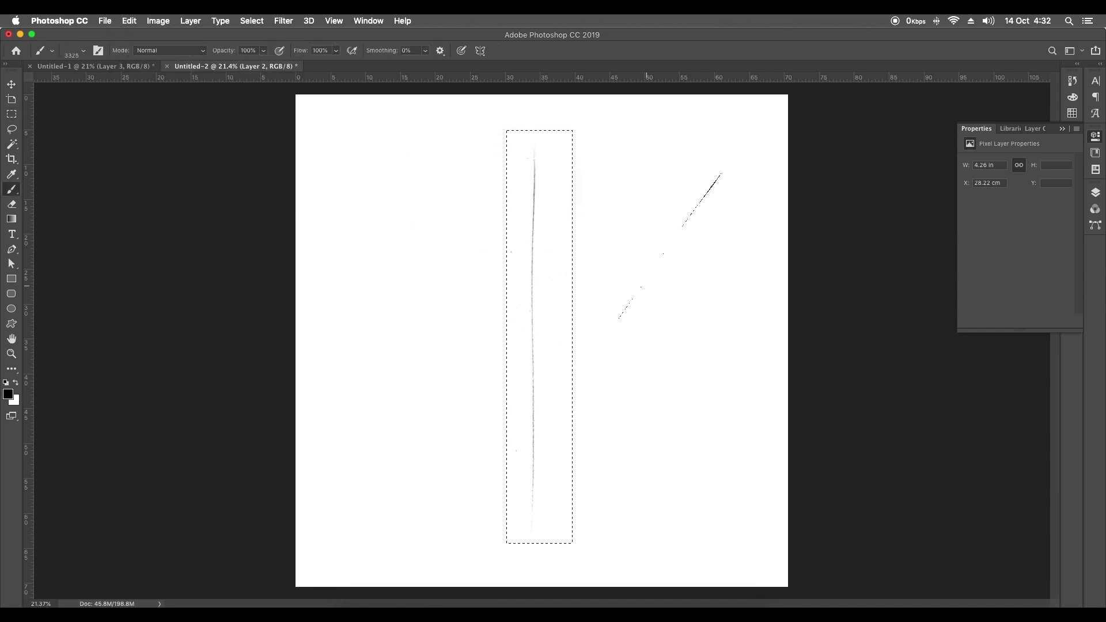
{"action": "key", "text": "super+d"}
{"action": "left_click", "coordinate": [11, 84]}
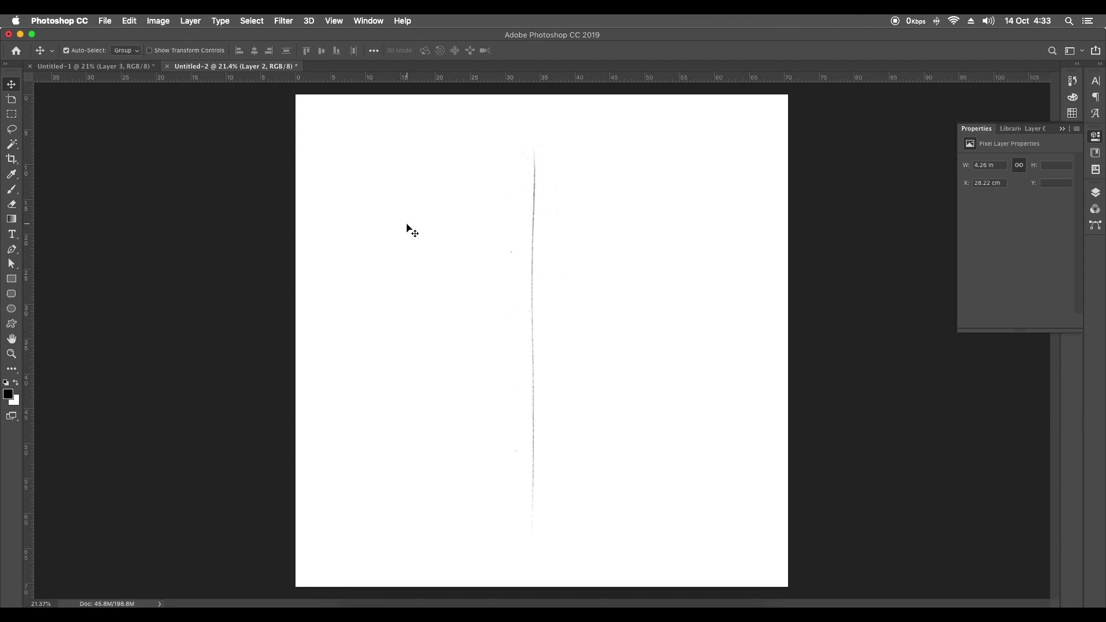
{"action": "left_click", "coordinate": [1095, 193]}
{"action": "left_click", "coordinate": [954, 303]}
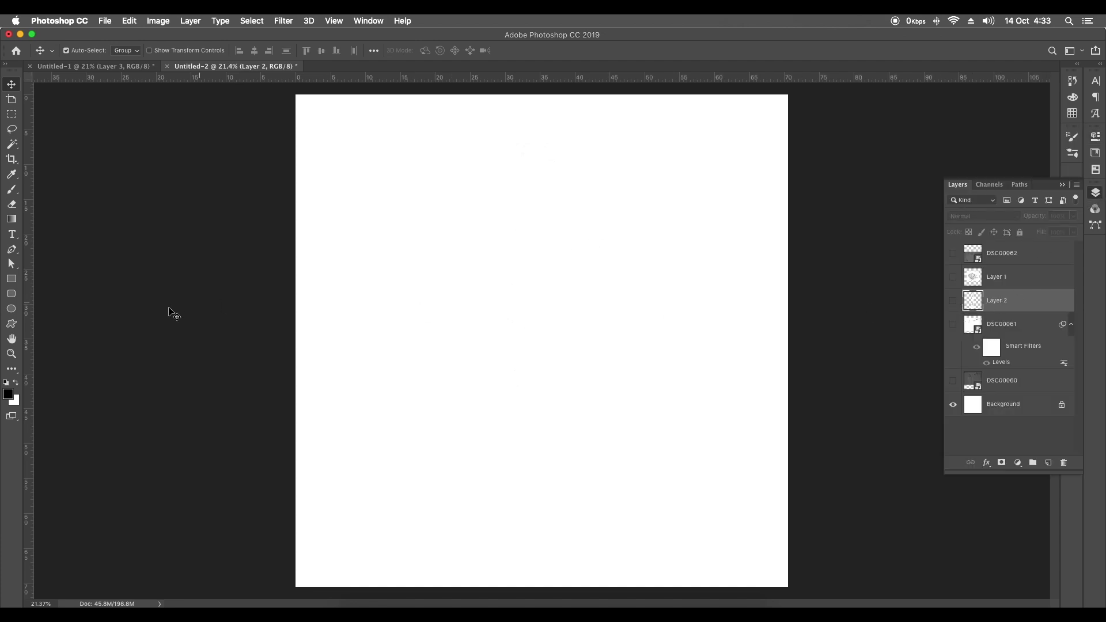
Activate the Brush tool with the Line preset and check its tip spacing and Shape Dynamics settings
{"action": "key", "text": "b"}
{"action": "left_click", "coordinate": [77, 57]}
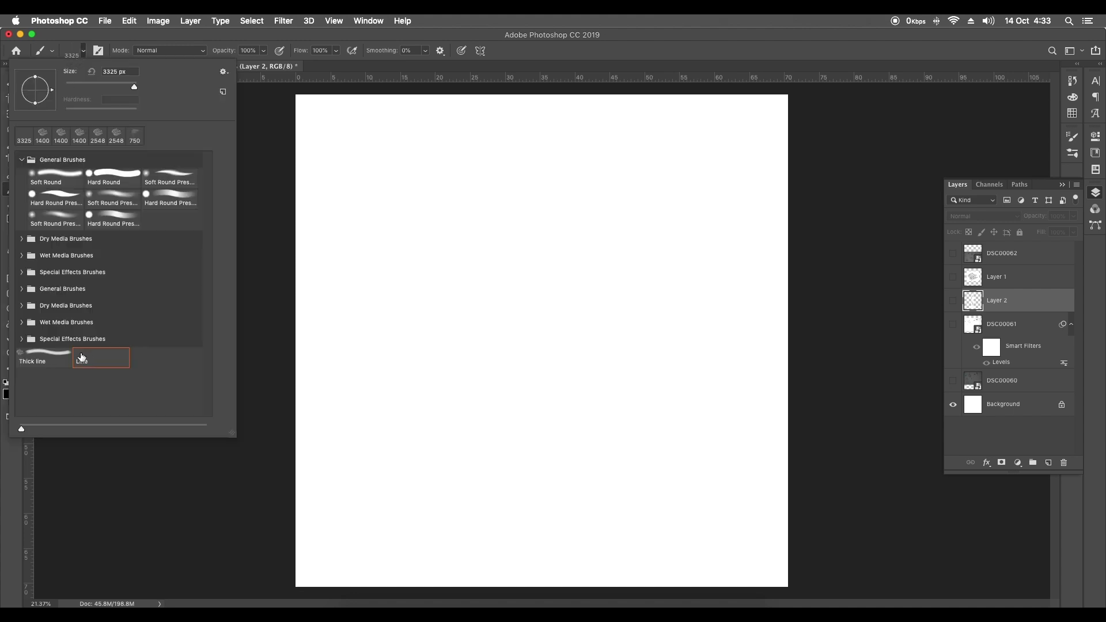
{"action": "left_click", "coordinate": [98, 50]}
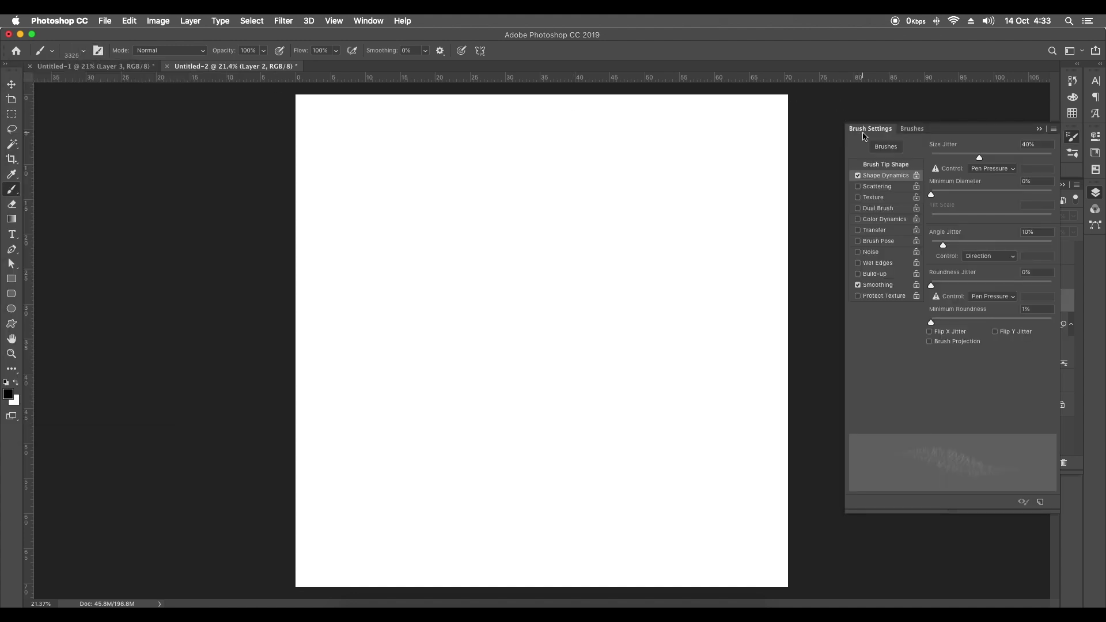
{"action": "left_click", "coordinate": [882, 166]}
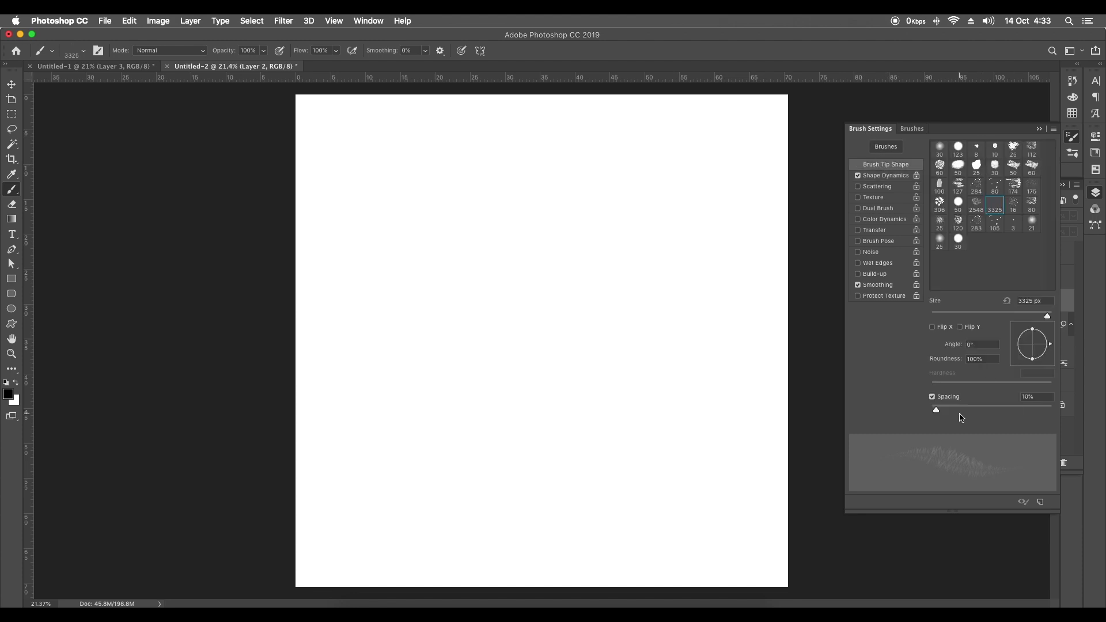
{"action": "left_click", "coordinate": [1036, 395]}
{"action": "left_click", "coordinate": [887, 176]}
Add a new layer and try a long diagonal stroke with the Line brush at full size
{"action": "left_click", "coordinate": [1077, 470]}
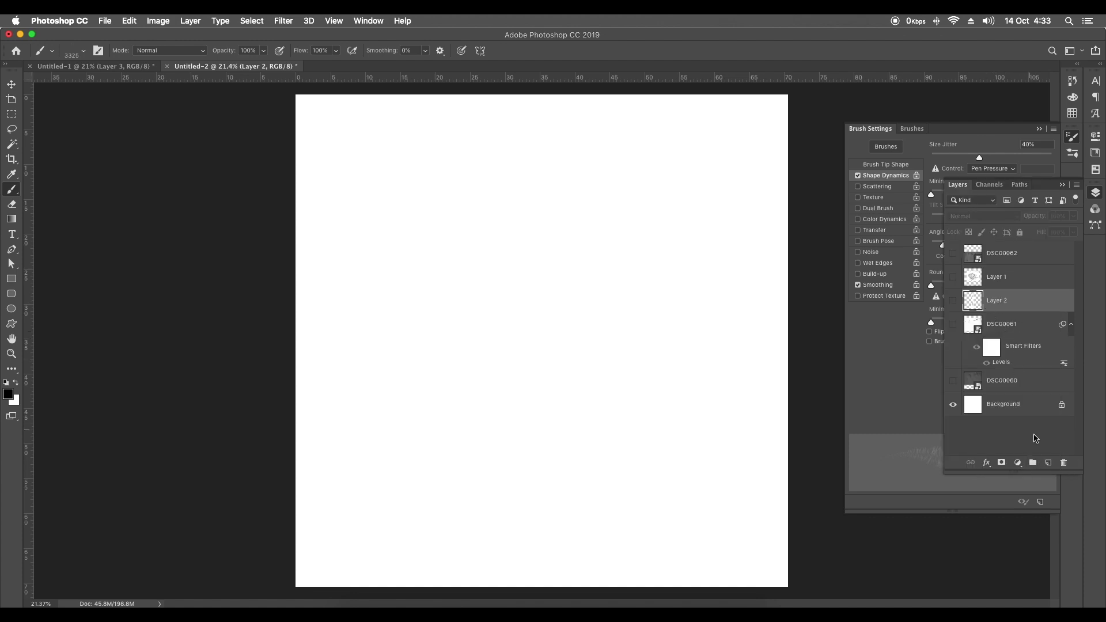
{"action": "left_click", "coordinate": [1048, 463]}
{"action": "left_click", "coordinate": [963, 144]}
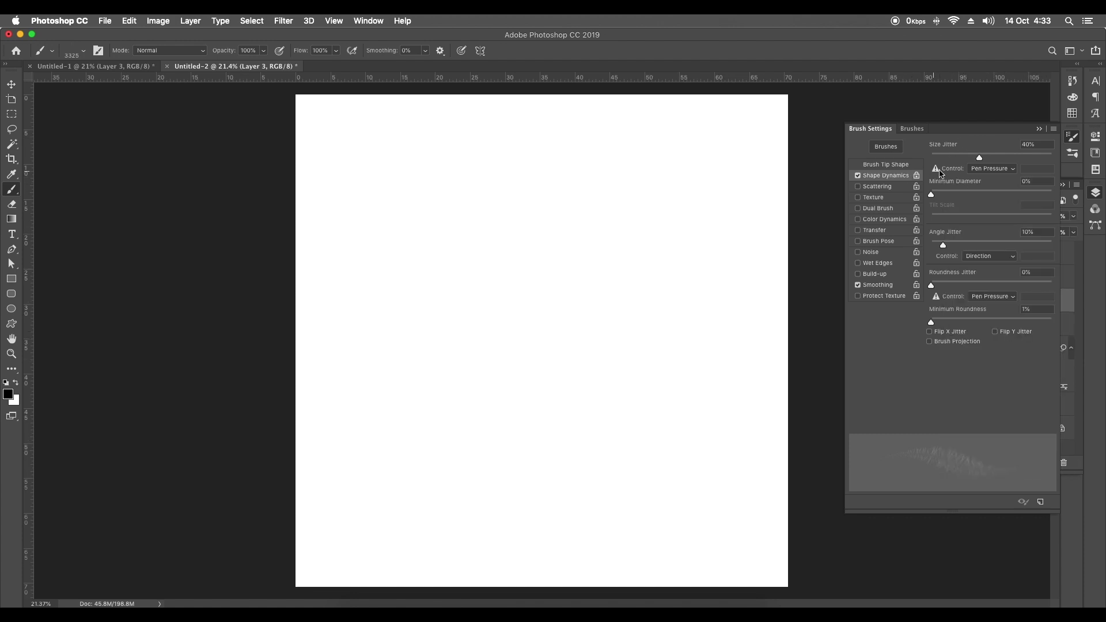
{"action": "mouse_move", "coordinate": [636, 216]}
{"action": "left_mouse_down"}
{"action": "mouse_move", "coordinate": [628, 260]}
{"action": "mouse_move", "coordinate": [536, 427]}
{"action": "mouse_move", "coordinate": [541, 405]}
{"action": "left_mouse_up"}
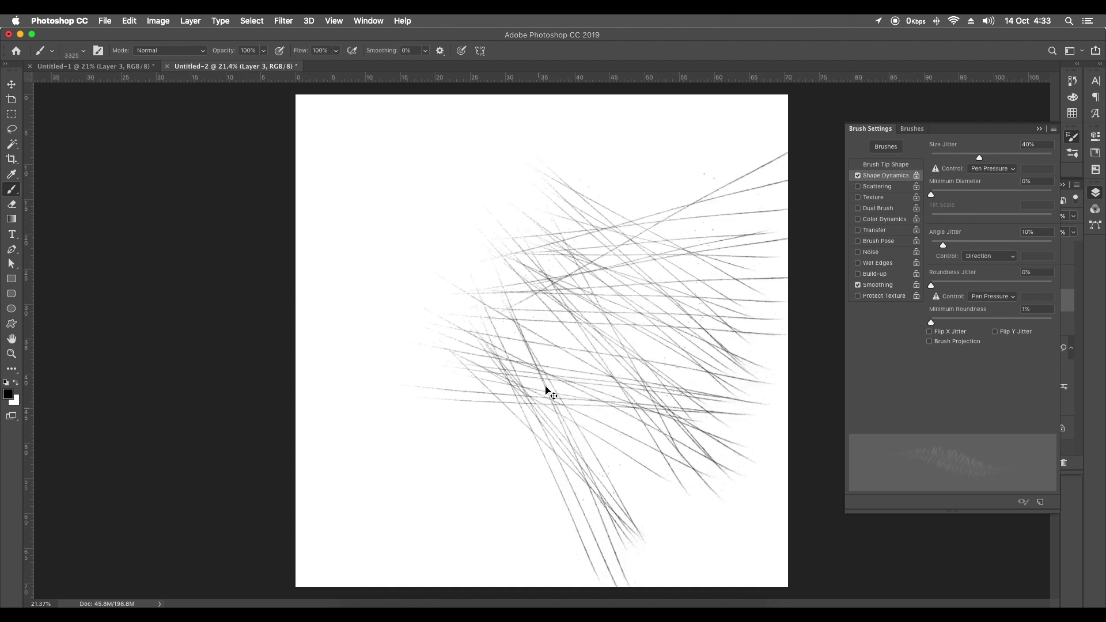
{"action": "key", "text": "super+z"}
Reduce the brush size to 2300 px and try a diagonal stroke on the canvas
{"action": "key", "text": "bracketleft"}
{"action": "key", "text": "bracketleft"}
{"action": "key", "text": "bracketleft"}
{"action": "key", "text": "bracketleft"}
{"action": "key", "text": "bracketleft"}
{"action": "mouse_move", "coordinate": [626, 242]}
{"action": "left_mouse_down"}
{"action": "mouse_move", "coordinate": [600, 282]}
{"action": "mouse_move", "coordinate": [449, 421]}
{"action": "mouse_move", "coordinate": [507, 288]}
{"action": "left_mouse_up"}
{"action": "key", "text": "super+z"}
Keep Pen Pressure as the size control and set the brush's Angle Jitter to 0%
{"action": "left_click", "coordinate": [989, 169]}
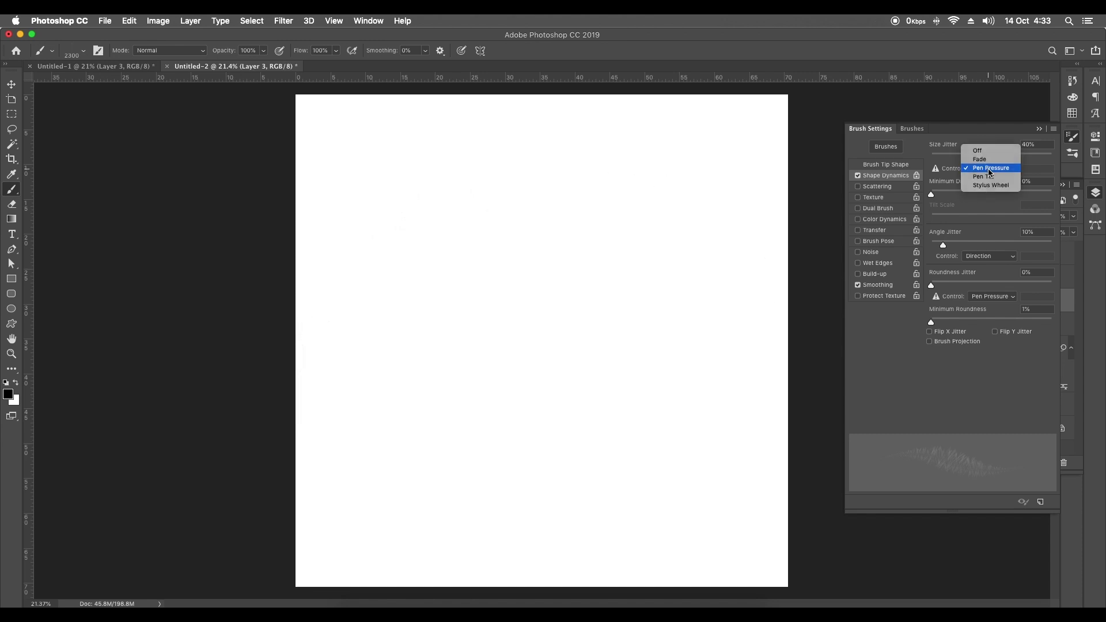
{"action": "left_click", "coordinate": [990, 168]}
{"action": "left_click", "coordinate": [1039, 234]}
{"action": "type", "text": "0"}
{"action": "key", "text": "Return"}
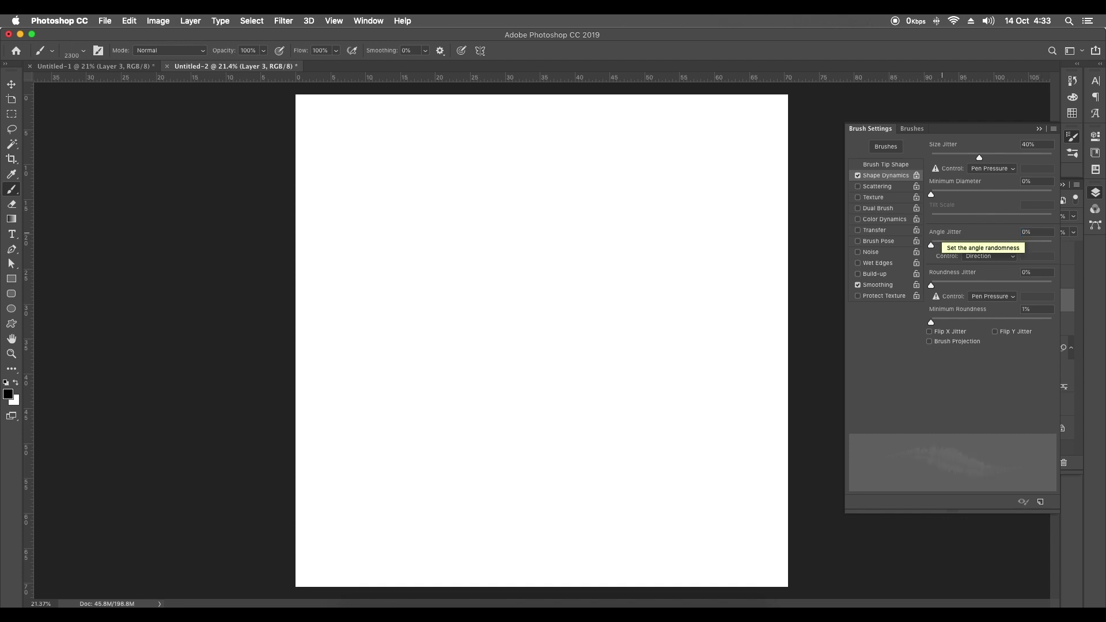
Paint a block of closely spaced, nearly horizontal strokes across the middle of the canvas
{"action": "left_click_drag", "start_coordinate": [545, 199], "coordinate": [697, 228]}
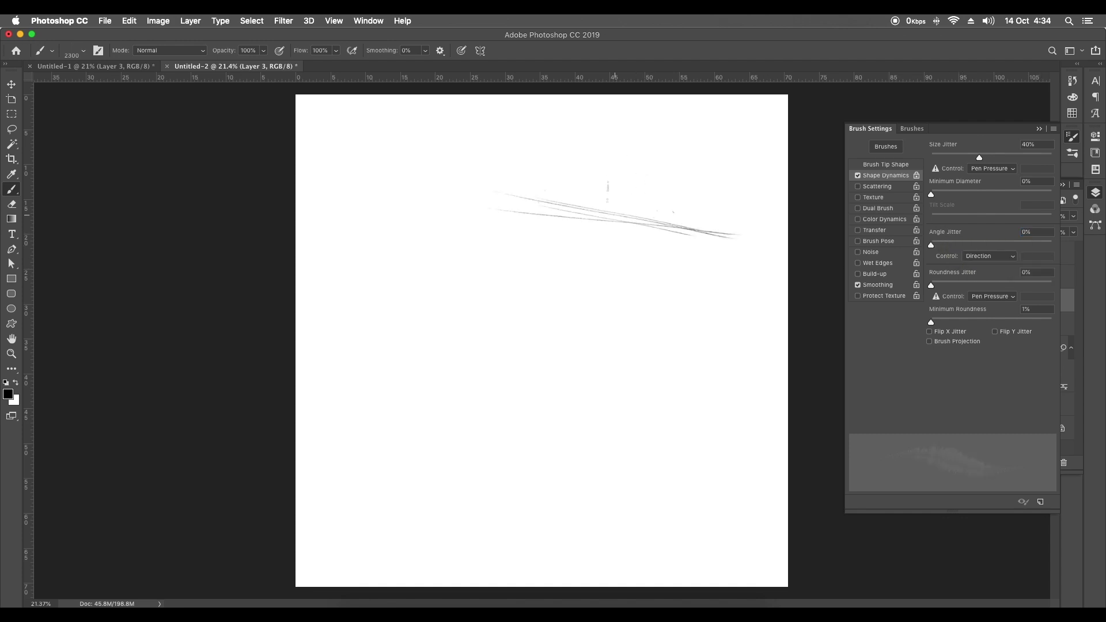
{"action": "left_click_drag", "start_coordinate": [496, 208], "coordinate": [735, 236]}
{"action": "left_click_drag", "start_coordinate": [489, 254], "coordinate": [735, 271]}
{"action": "left_click_drag", "start_coordinate": [487, 291], "coordinate": [732, 299]}
{"action": "left_click_drag", "start_coordinate": [490, 311], "coordinate": [720, 346]}
{"action": "left_click_drag", "start_coordinate": [478, 334], "coordinate": [723, 397]}
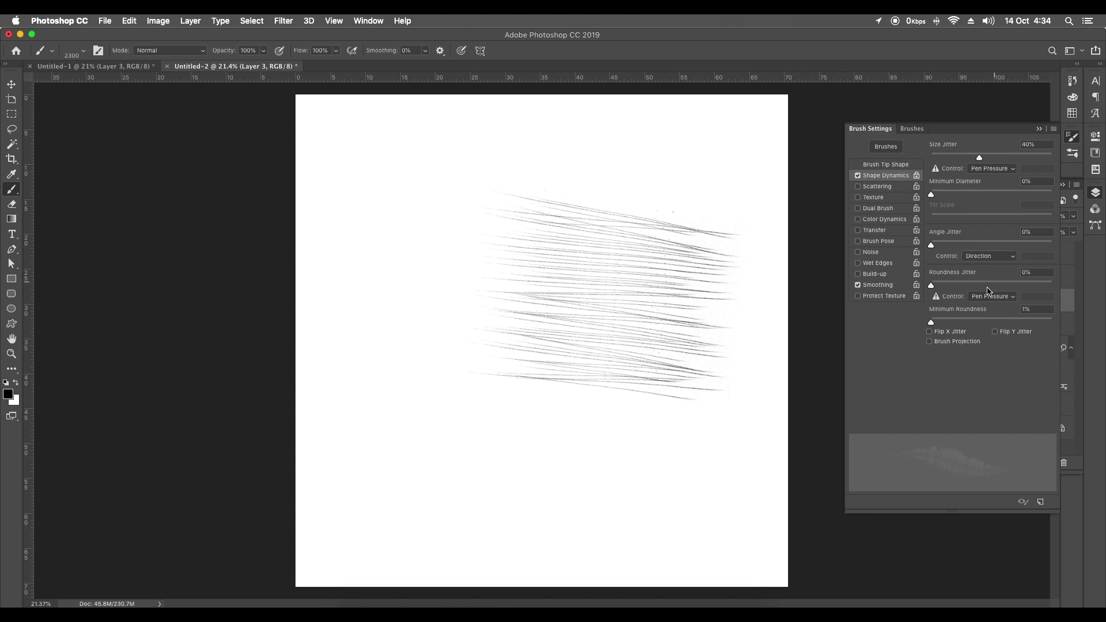
Try a diagonal stroke over the block and keep Pen Pressure as both the size and roundness control
{"action": "mouse_move", "coordinate": [664, 273]}
{"action": "left_mouse_down"}
{"action": "mouse_move", "coordinate": [554, 455]}
{"action": "mouse_move", "coordinate": [449, 450]}
{"action": "left_mouse_up"}
{"action": "key", "text": "super+z"}
{"action": "left_click", "coordinate": [994, 173]}
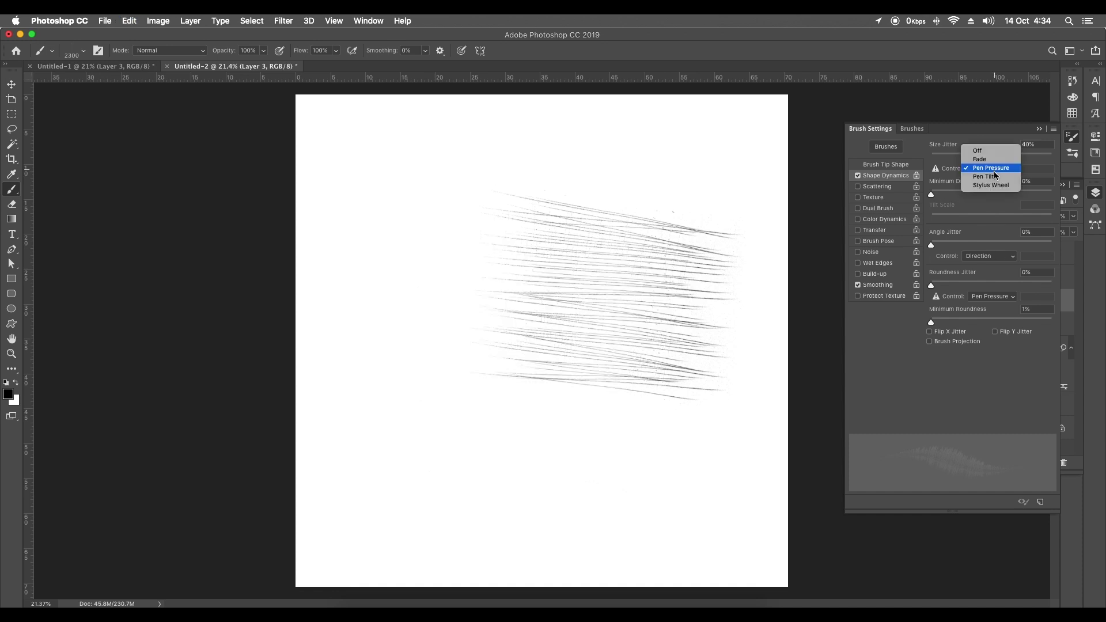
{"action": "left_click", "coordinate": [995, 168]}
{"action": "left_click", "coordinate": [999, 296]}
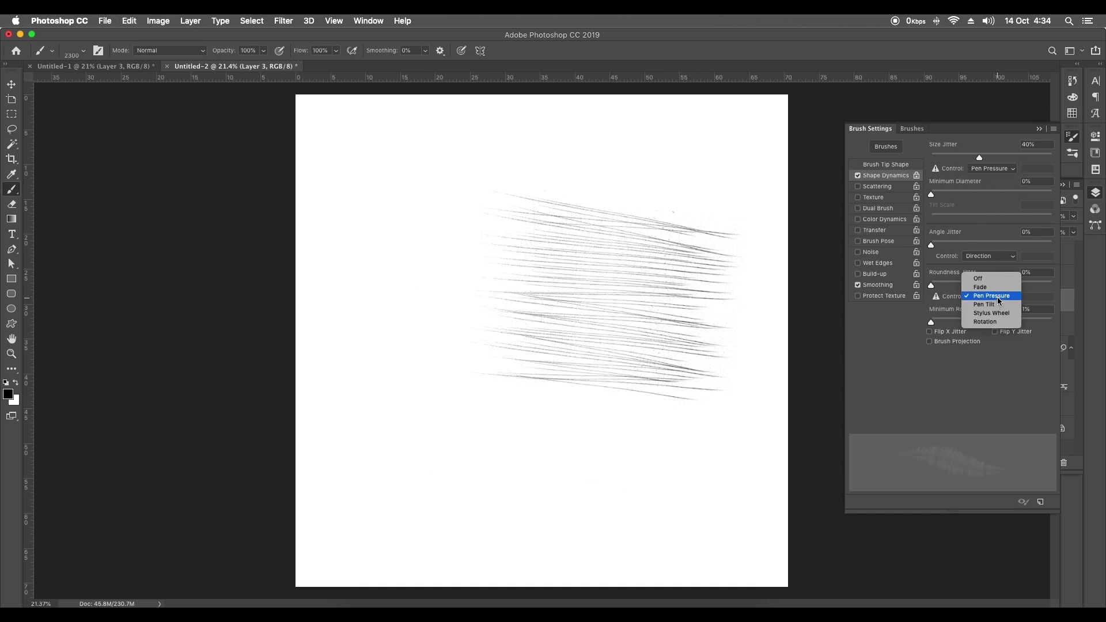
{"action": "left_click", "coordinate": [998, 296]}
Try another diagonal stroke across the canvas and undo the latest test marks
{"action": "left_click_drag", "start_coordinate": [678, 197], "coordinate": [375, 438]}
{"action": "left_click", "coordinate": [386, 350]}
{"action": "key", "text": "super+z"}
{"action": "key", "text": "super+z"}
{"action": "key", "text": "super+z"}
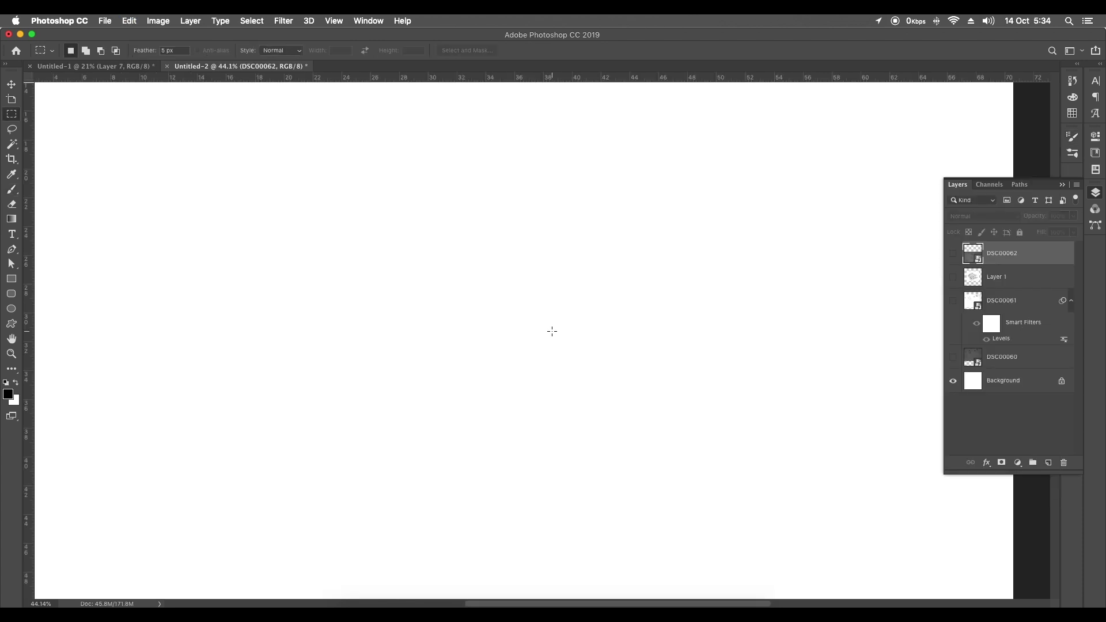
Use the Brush tool with the Line preset at 3000 px and try a short vertical stroke
{"action": "scroll", "coordinate": [551, 328], "scroll_direction": "down", "scroll_amount": 3}
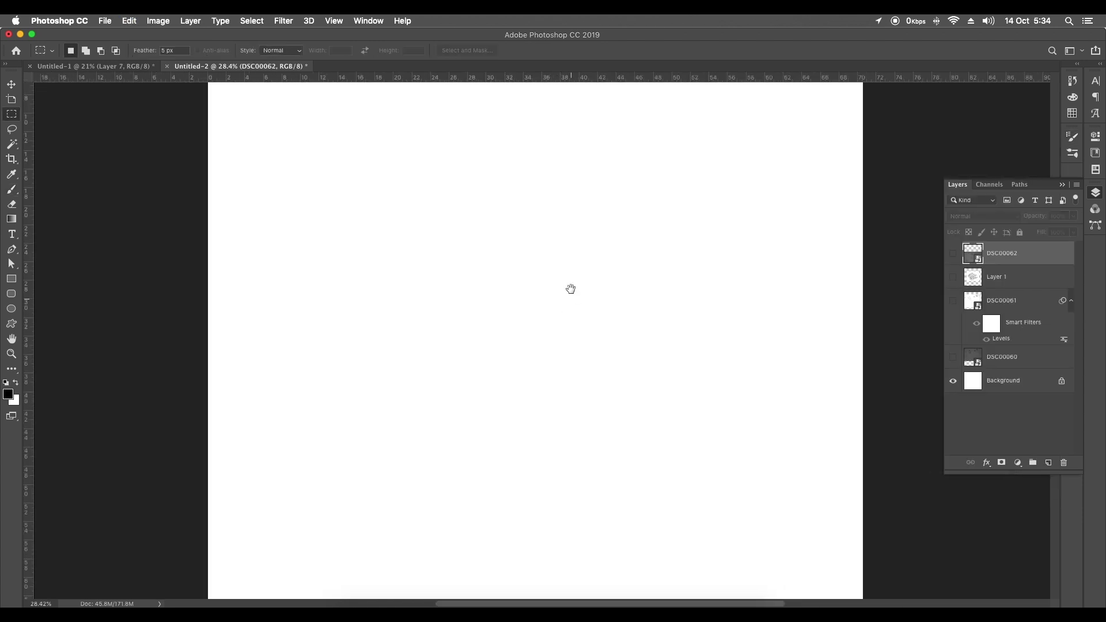
{"action": "key", "text": "super+r"}
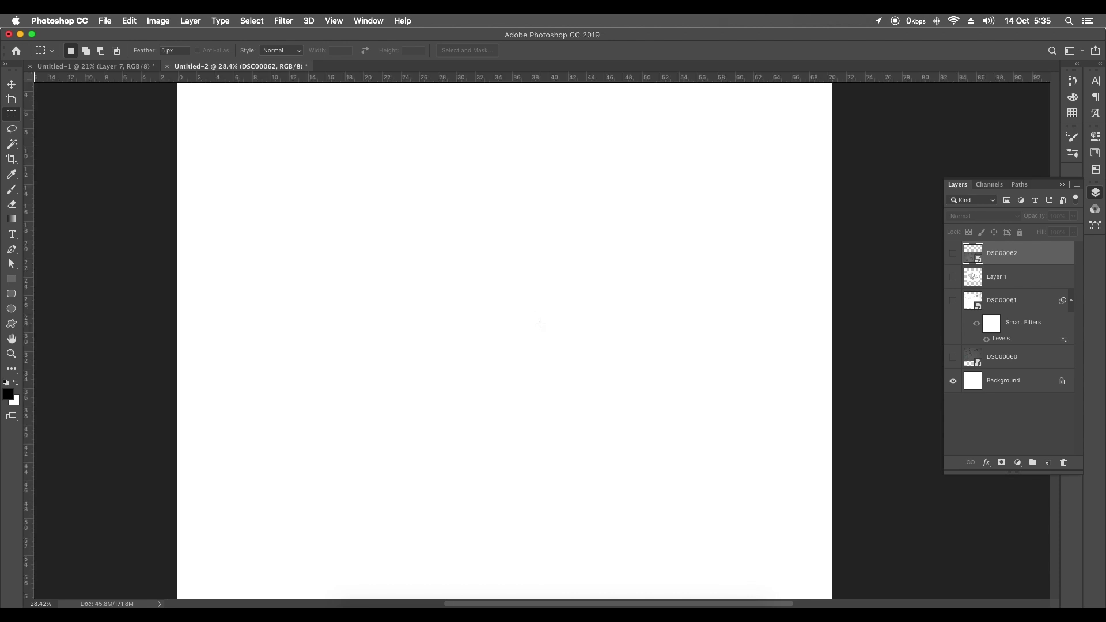
{"action": "key", "text": "b"}
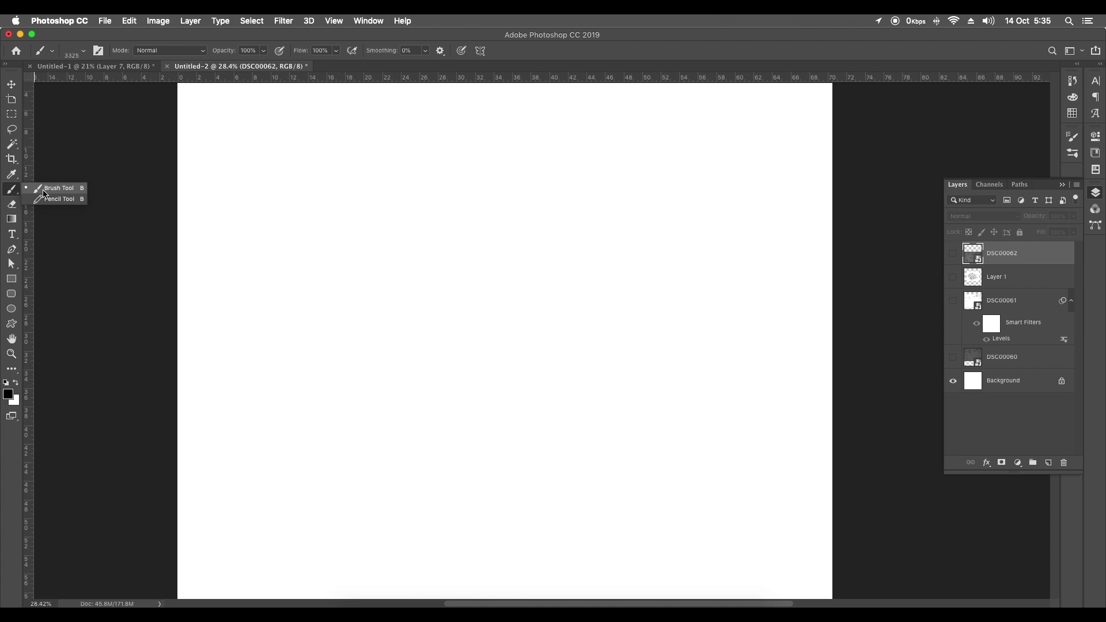
{"action": "left_click", "coordinate": [84, 51]}
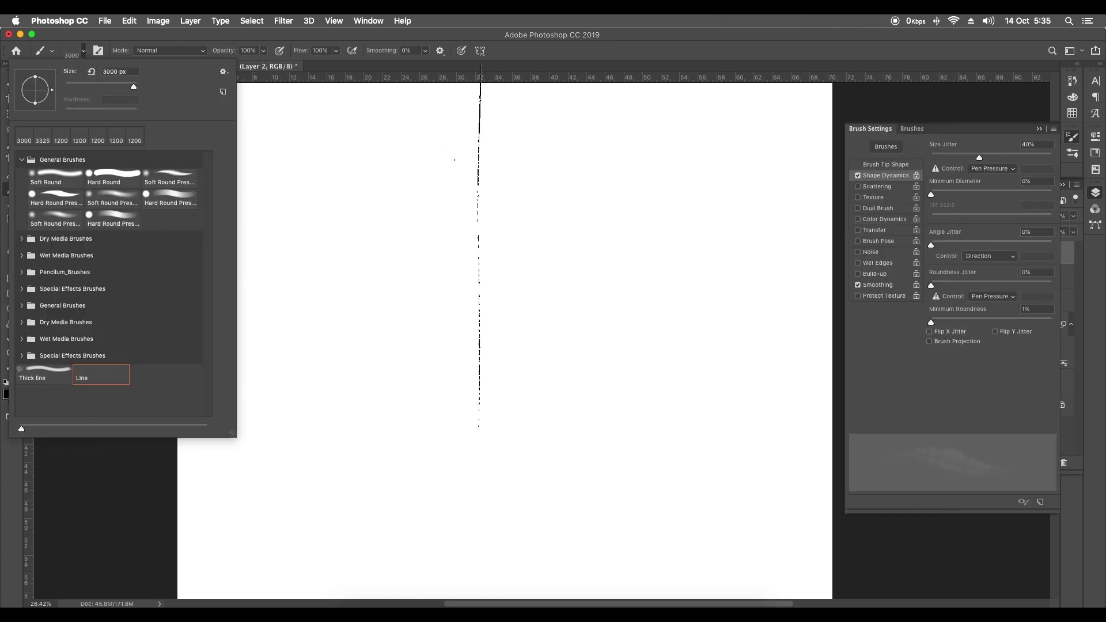
{"action": "left_click_drag", "start_coordinate": [510, 383], "coordinate": [511, 303]}
{"action": "key", "text": "super+z"}
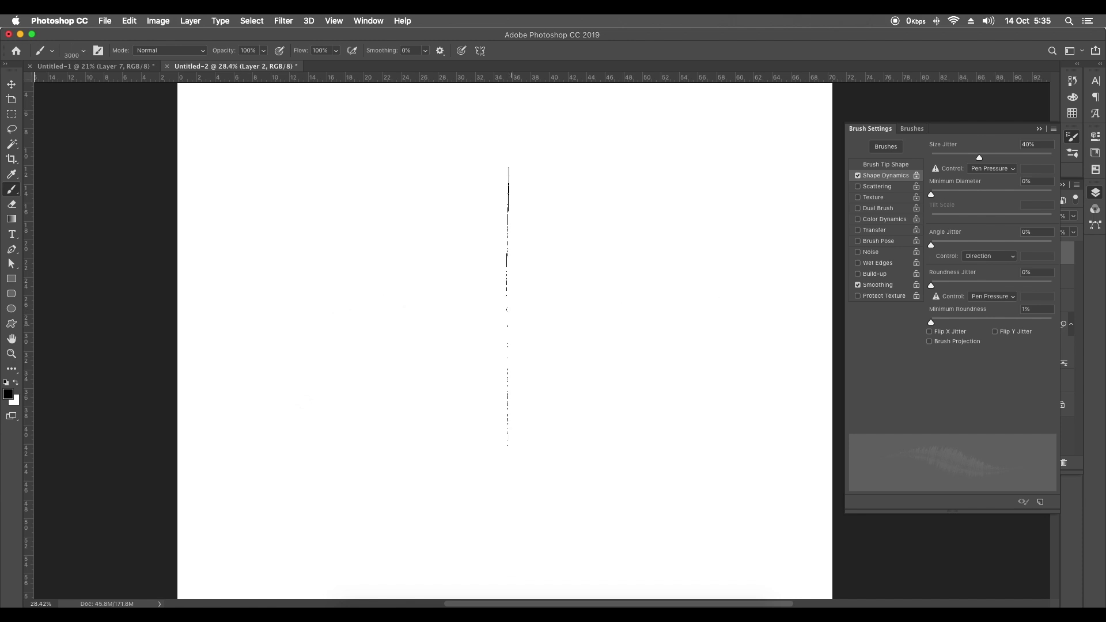
Rotate the Line brush's tip to horizontal and try strokes down the middle of the canvas
{"action": "left_click", "coordinate": [83, 51]}
{"action": "left_click_drag", "start_coordinate": [52, 94], "coordinate": [35, 71]}
{"action": "left_click_drag", "start_coordinate": [499, 234], "coordinate": [509, 474]}
{"action": "key", "text": "super+z"}
{"action": "left_click_drag", "start_coordinate": [486, 438], "coordinate": [438, 384]}
Reduce the brush size to 2000 px and undo the last test stroke
{"action": "key", "text": "bracketleft"}
{"action": "key", "text": "bracketleft"}
{"action": "key", "text": "bracketleft"}
{"action": "key", "text": "bracketleft"}
{"action": "key", "text": "bracketleft"}
{"action": "key", "text": "bracketleft"}
{"action": "key", "text": "bracketleft"}
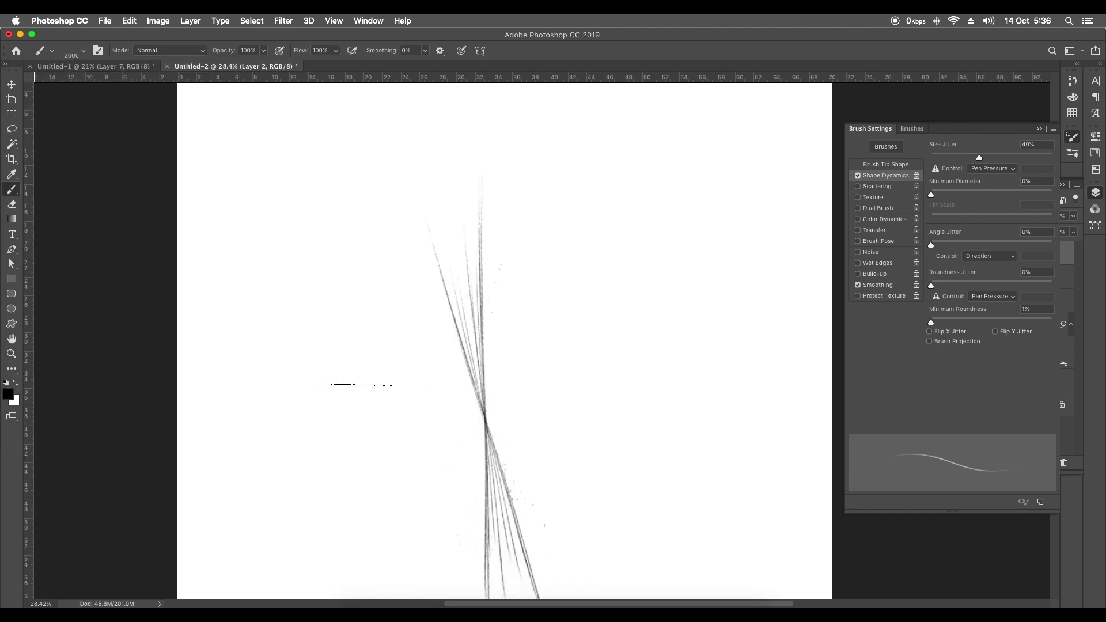
{"action": "key", "text": "super+z"}
Reduce the brush size to 1500 px and try a horizontal stroke across the canvas
{"action": "key", "text": "bracketleft"}
{"action": "key", "text": "bracketleft"}
{"action": "key", "text": "bracketleft"}
{"action": "key", "text": "bracketleft"}
{"action": "key", "text": "bracketleft"}
{"action": "key", "text": "bracketleft"}
{"action": "left_click", "coordinate": [360, 394]}
{"action": "left_click_drag", "start_coordinate": [366, 391], "coordinate": [619, 389]}
{"action": "key", "text": "super+z"}
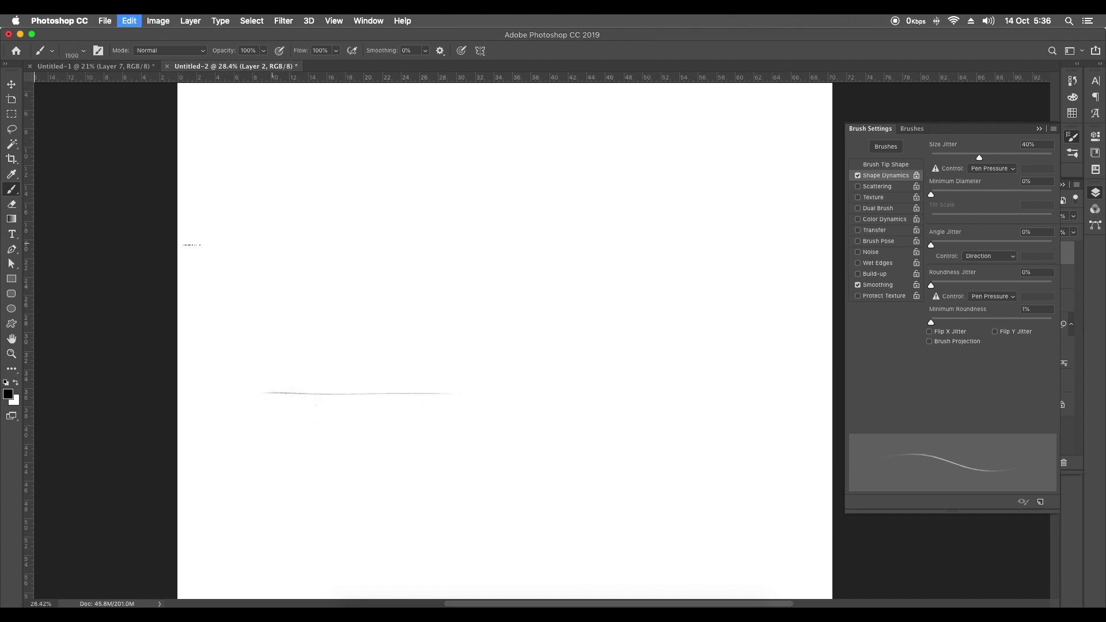
Try a long stroke that loops past the canvas's right edge and back
{"action": "mouse_move", "coordinate": [309, 248]}
{"action": "left_mouse_down"}
{"action": "mouse_move", "coordinate": [673, 251]}
{"action": "mouse_move", "coordinate": [772, 296]}
{"action": "mouse_move", "coordinate": [591, 395]}
{"action": "left_mouse_up"}
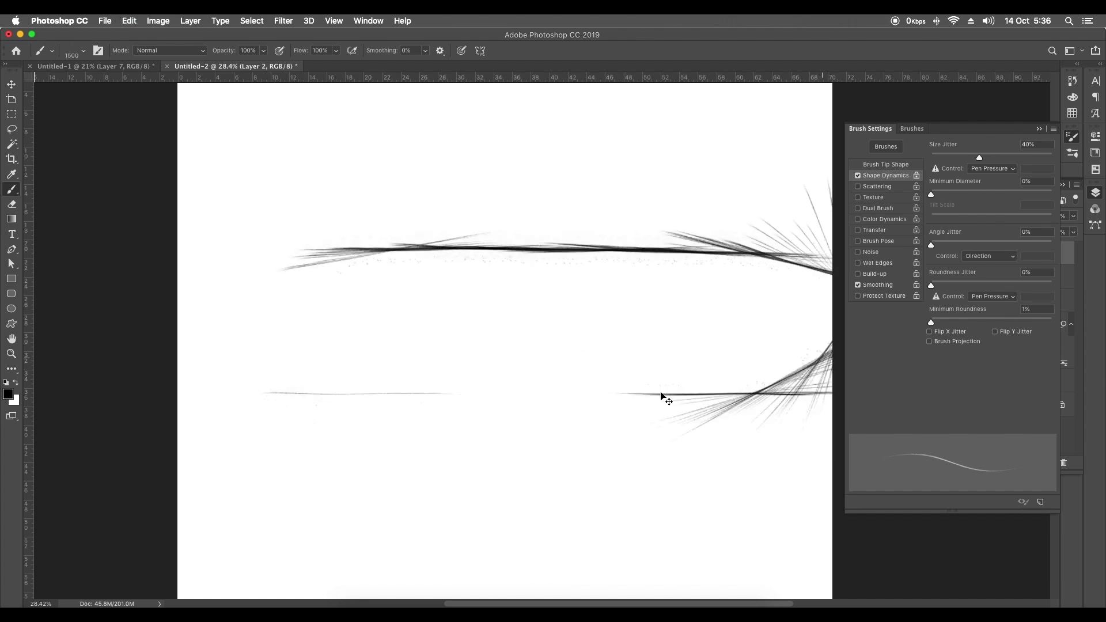
{"action": "key", "text": "super+z"}
{"action": "key", "text": "super+z"}
Reduce the brush size to 500 px and try a vertical stroke on the canvas
{"action": "key", "text": "bracketleft"}
{"action": "key", "text": "bracketleft"}
{"action": "key", "text": "bracketleft"}
{"action": "key", "text": "bracketleft"}
{"action": "key", "text": "bracketleft"}
{"action": "key", "text": "bracketleft"}
{"action": "key", "text": "bracketleft"}
{"action": "key", "text": "bracketleft"}
{"action": "key", "text": "bracketleft"}
{"action": "key", "text": "bracketleft"}
{"action": "mouse_move", "coordinate": [374, 474]}
{"action": "left_mouse_down"}
{"action": "mouse_move", "coordinate": [430, 350]}
{"action": "mouse_move", "coordinate": [569, 267]}
{"action": "mouse_move", "coordinate": [706, 400]}
{"action": "mouse_move", "coordinate": [535, 496]}
{"action": "mouse_move", "coordinate": [619, 497]}
{"action": "mouse_move", "coordinate": [572, 402]}
{"action": "mouse_move", "coordinate": [433, 277]}
{"action": "mouse_move", "coordinate": [337, 344]}
{"action": "mouse_move", "coordinate": [560, 369]}
{"action": "mouse_move", "coordinate": [348, 426]}
{"action": "mouse_move", "coordinate": [440, 465]}
{"action": "mouse_move", "coordinate": [388, 213]}
{"action": "mouse_move", "coordinate": [380, 257]}
{"action": "left_mouse_up"}
{"action": "key", "text": "super+z"}
{"action": "key", "text": "super+z"}
Draw several short thin strokes and long curved lines forming a rounded outline with the 500 px brush
{"action": "scroll", "coordinate": [459, 234], "scroll_direction": "up", "scroll_amount": 5}
{"action": "left_click_drag", "start_coordinate": [413, 168], "coordinate": [455, 254]}
{"action": "left_click_drag", "start_coordinate": [551, 206], "coordinate": [628, 207]}
{"action": "left_click_drag", "start_coordinate": [312, 266], "coordinate": [426, 266]}
{"action": "left_click_drag", "start_coordinate": [245, 414], "coordinate": [364, 415]}
{"action": "left_click_drag", "start_coordinate": [127, 254], "coordinate": [225, 254]}
{"action": "left_click_drag", "start_coordinate": [214, 145], "coordinate": [293, 146]}
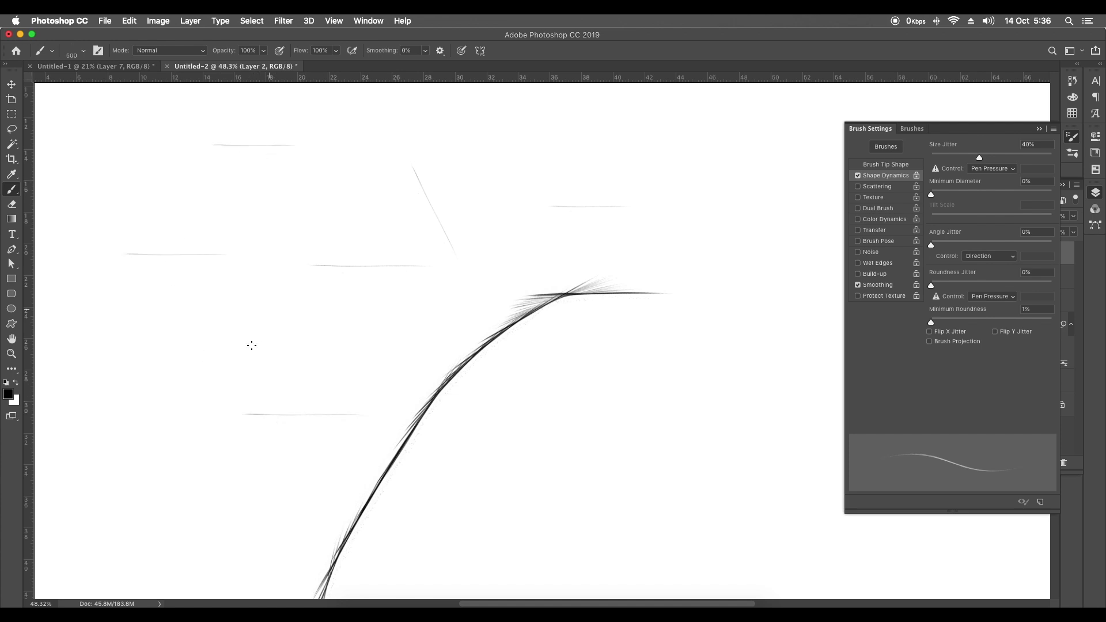
{"action": "left_click_drag", "start_coordinate": [587, 274], "coordinate": [571, 368]}
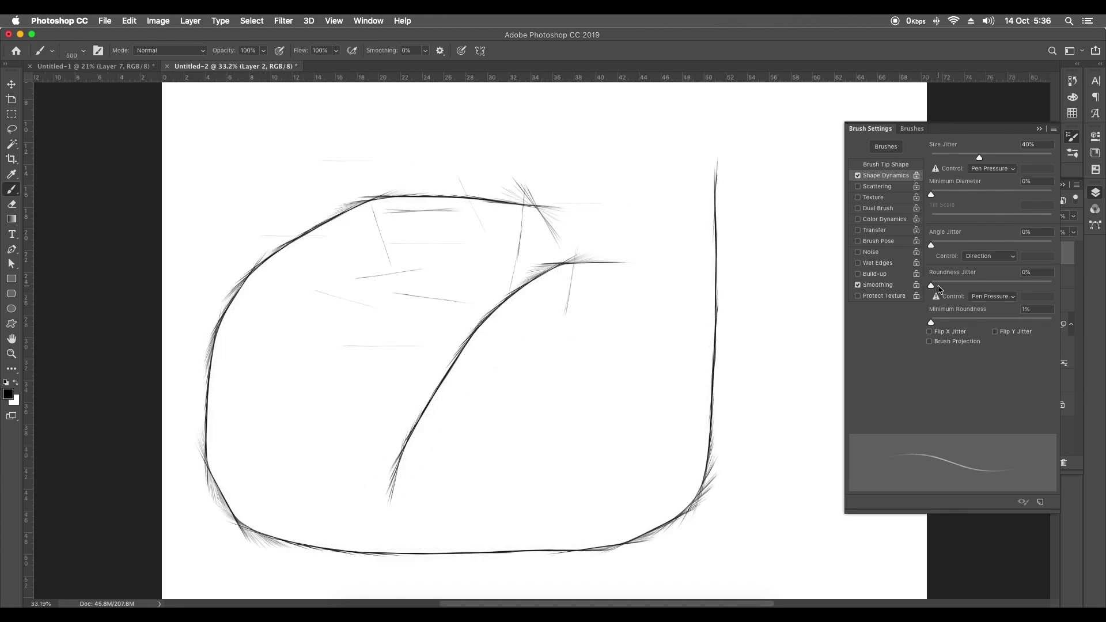
Set Roundness Jitter to 100% and draw a looping curve plus several short straight strokes inside the outline
{"action": "left_click_drag", "start_coordinate": [938, 287], "coordinate": [1052, 286]}
{"action": "mouse_move", "coordinate": [612, 332]}
{"action": "left_mouse_down"}
{"action": "mouse_move", "coordinate": [552, 424]}
{"action": "mouse_move", "coordinate": [496, 440]}
{"action": "mouse_move", "coordinate": [312, 431]}
{"action": "mouse_move", "coordinate": [261, 458]}
{"action": "mouse_move", "coordinate": [353, 476]}
{"action": "mouse_move", "coordinate": [592, 471]}
{"action": "left_mouse_up"}
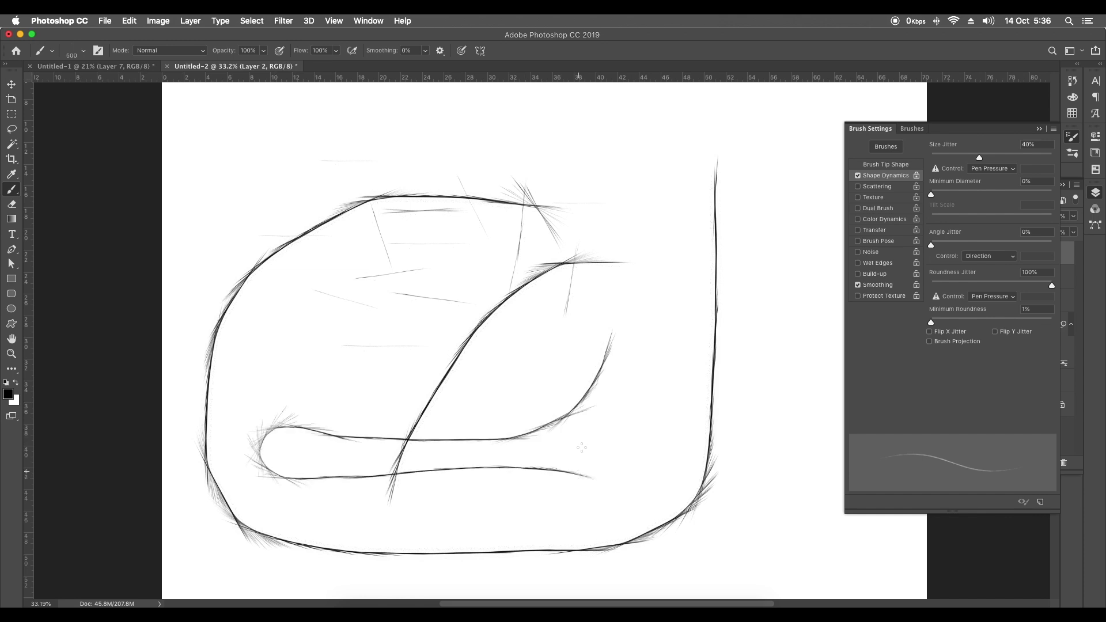
{"action": "scroll", "coordinate": [645, 311], "scroll_direction": "up", "scroll_amount": 5}
{"action": "scroll", "coordinate": [425, 298], "scroll_direction": "down", "scroll_amount": 4}
{"action": "scroll", "coordinate": [424, 298], "scroll_direction": "up", "scroll_amount": 2}
{"action": "mouse_move", "coordinate": [284, 284]}
{"action": "left_mouse_down"}
{"action": "mouse_move", "coordinate": [304, 317]}
{"action": "mouse_move", "coordinate": [229, 371]}
{"action": "left_mouse_up"}
{"action": "left_click_drag", "start_coordinate": [254, 279], "coordinate": [109, 492]}
{"action": "left_click_drag", "start_coordinate": [81, 445], "coordinate": [397, 447]}
{"action": "left_click_drag", "start_coordinate": [262, 401], "coordinate": [611, 401]}
{"action": "scroll", "coordinate": [532, 267], "scroll_direction": "down", "scroll_amount": 4}
{"action": "left_click_drag", "start_coordinate": [526, 230], "coordinate": [612, 230]}
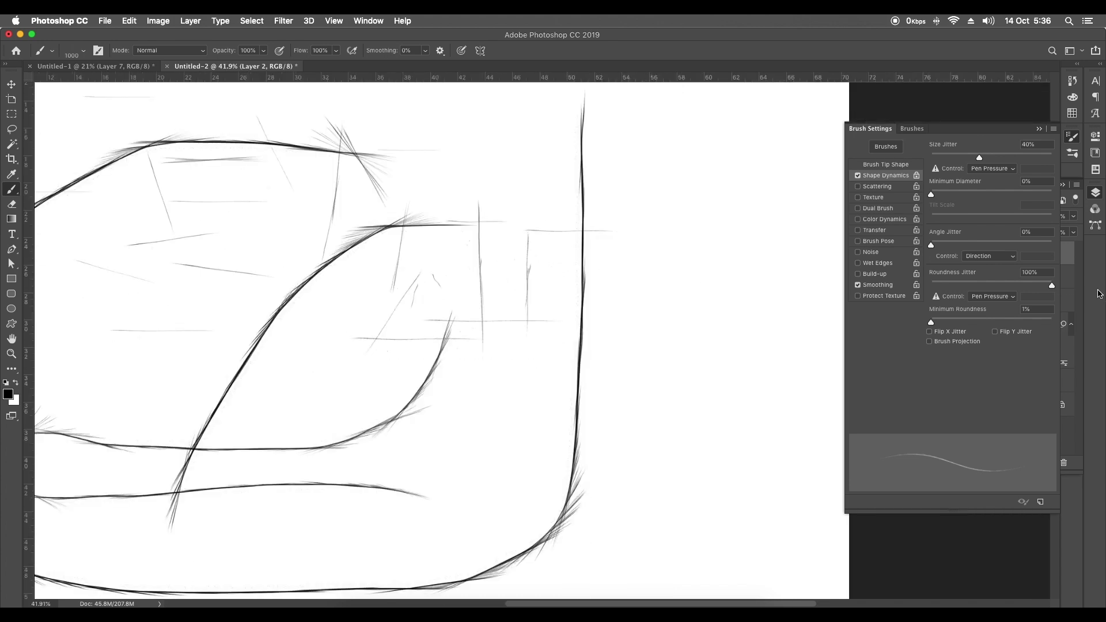
Set Roundness Jitter to 50% and draw overlapping curved strokes beside the outline and short strokes within it
{"action": "left_click", "coordinate": [1037, 274]}
{"action": "left_click", "coordinate": [991, 283]}
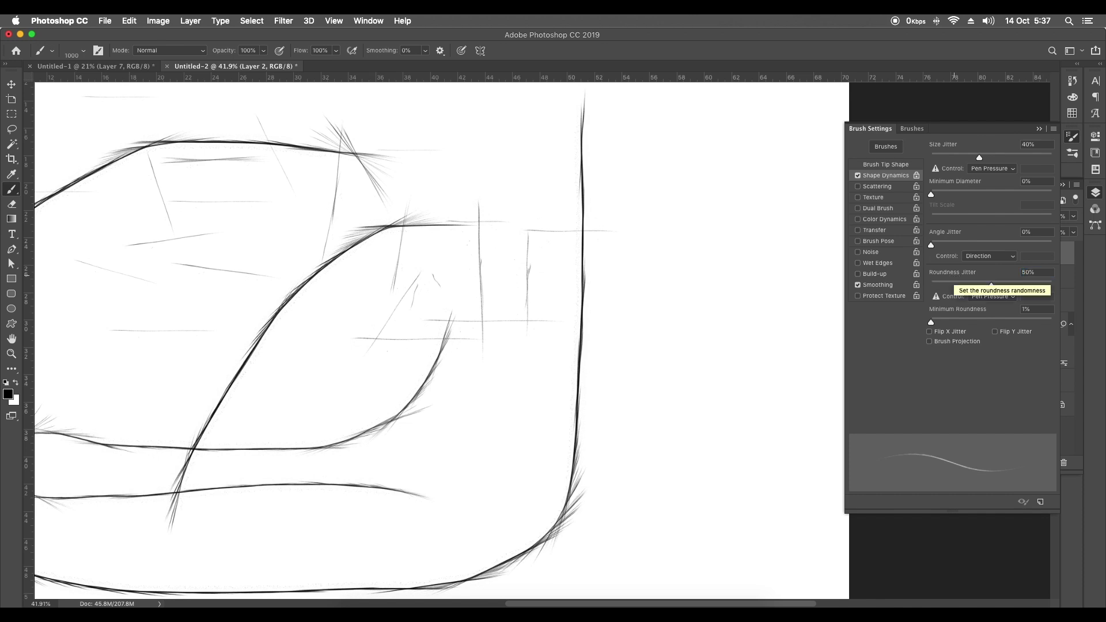
{"action": "left_click_drag", "start_coordinate": [596, 288], "coordinate": [612, 461]}
{"action": "left_click_drag", "start_coordinate": [749, 243], "coordinate": [722, 437]}
{"action": "left_click_drag", "start_coordinate": [720, 173], "coordinate": [749, 363]}
{"action": "left_click_drag", "start_coordinate": [643, 134], "coordinate": [789, 274]}
{"action": "left_click_drag", "start_coordinate": [740, 146], "coordinate": [602, 242]}
{"action": "mouse_move", "coordinate": [693, 197]}
{"action": "left_mouse_down"}
{"action": "mouse_move", "coordinate": [662, 368]}
{"action": "mouse_move", "coordinate": [666, 433]}
{"action": "left_mouse_up"}
{"action": "mouse_move", "coordinate": [490, 439]}
{"action": "left_mouse_down"}
{"action": "mouse_move", "coordinate": [573, 416]}
{"action": "mouse_move", "coordinate": [527, 371]}
{"action": "left_mouse_up"}
{"action": "left_click_drag", "start_coordinate": [499, 390], "coordinate": [490, 457]}
{"action": "left_click_drag", "start_coordinate": [508, 408], "coordinate": [509, 559]}
{"action": "scroll", "coordinate": [529, 421], "scroll_direction": "up", "scroll_amount": 5}
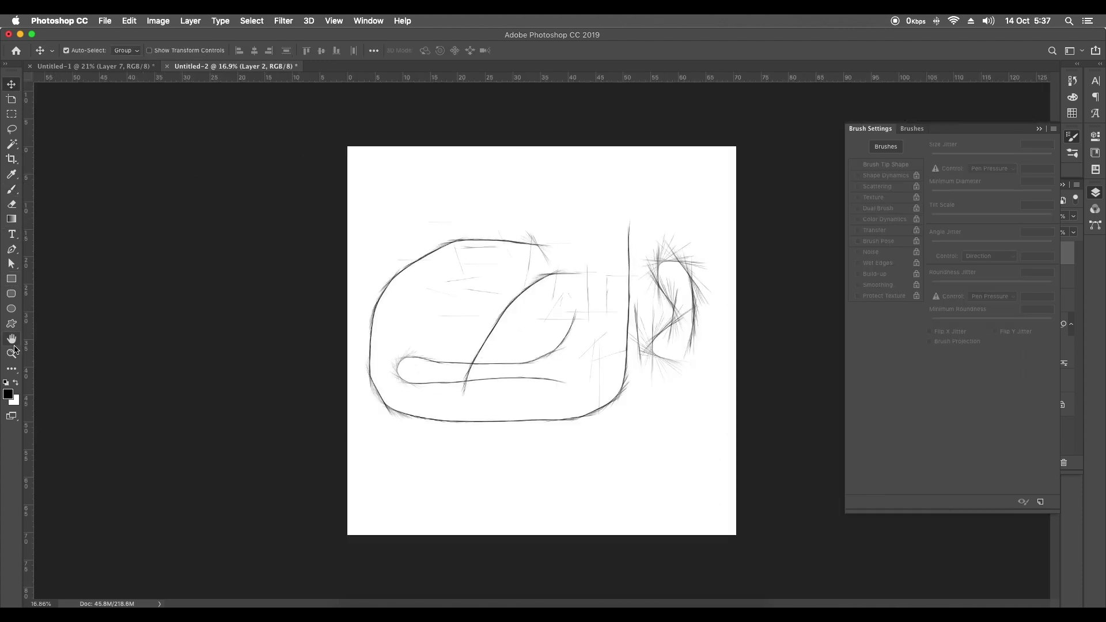
Save the Line brush from the Preset Manager as Line.abr in the Pencil brushes folder
{"action": "key", "text": "b"}
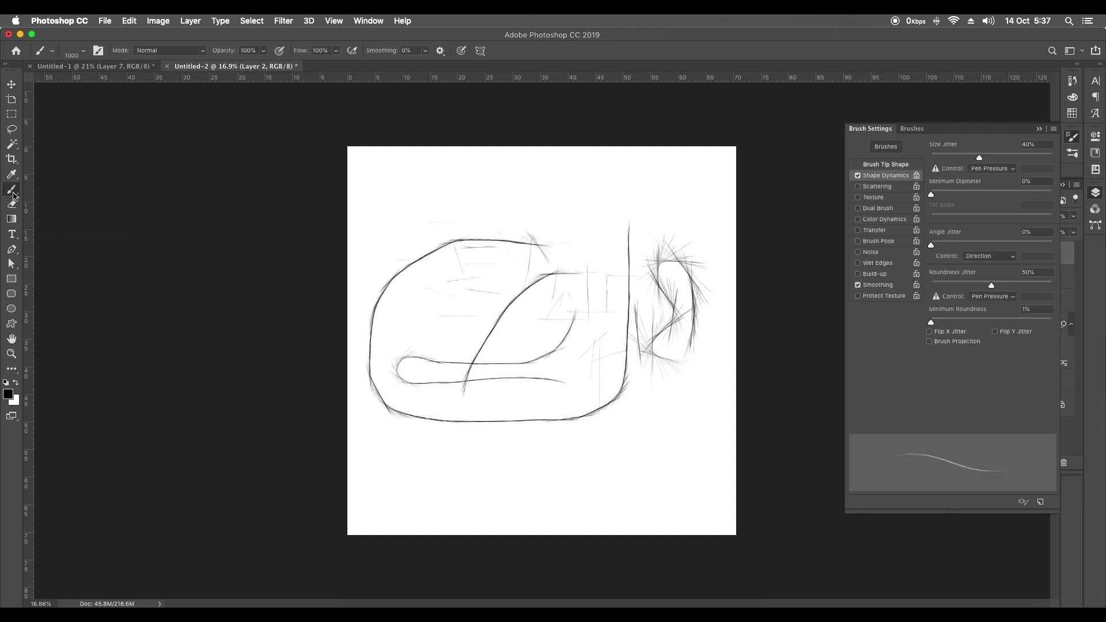
{"action": "left_click", "coordinate": [86, 56]}
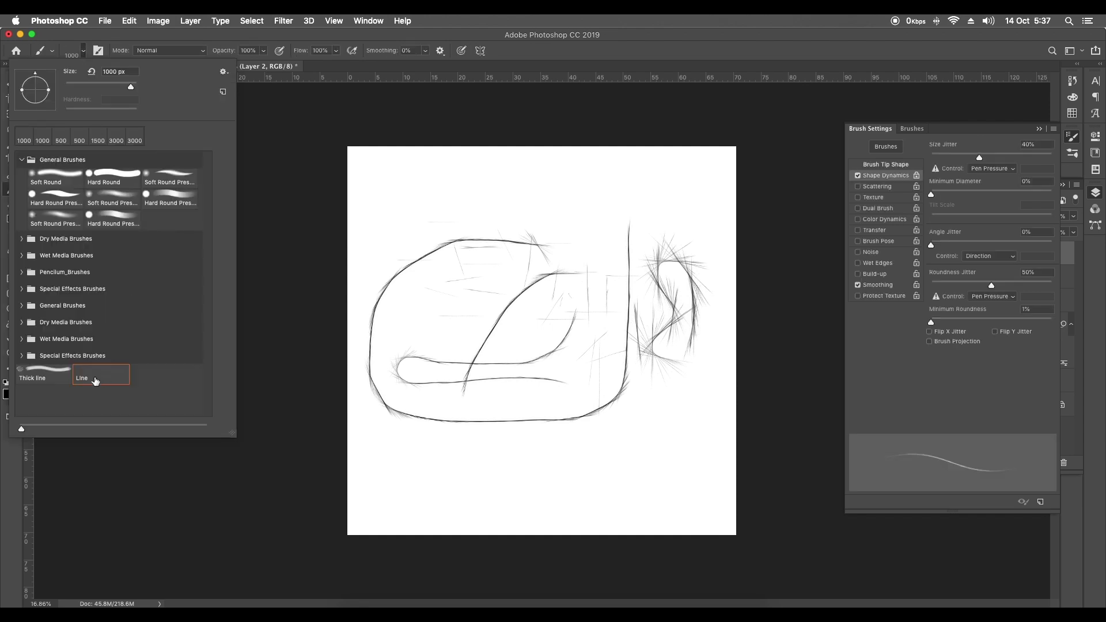
{"action": "left_click", "coordinate": [222, 74]}
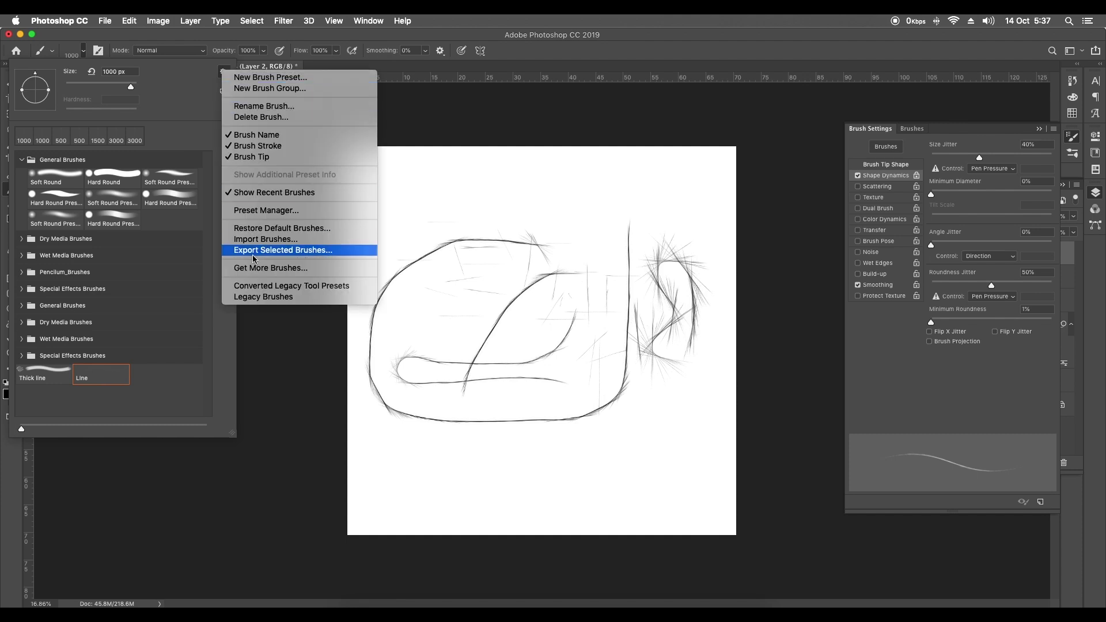
{"action": "left_click", "coordinate": [270, 211]}
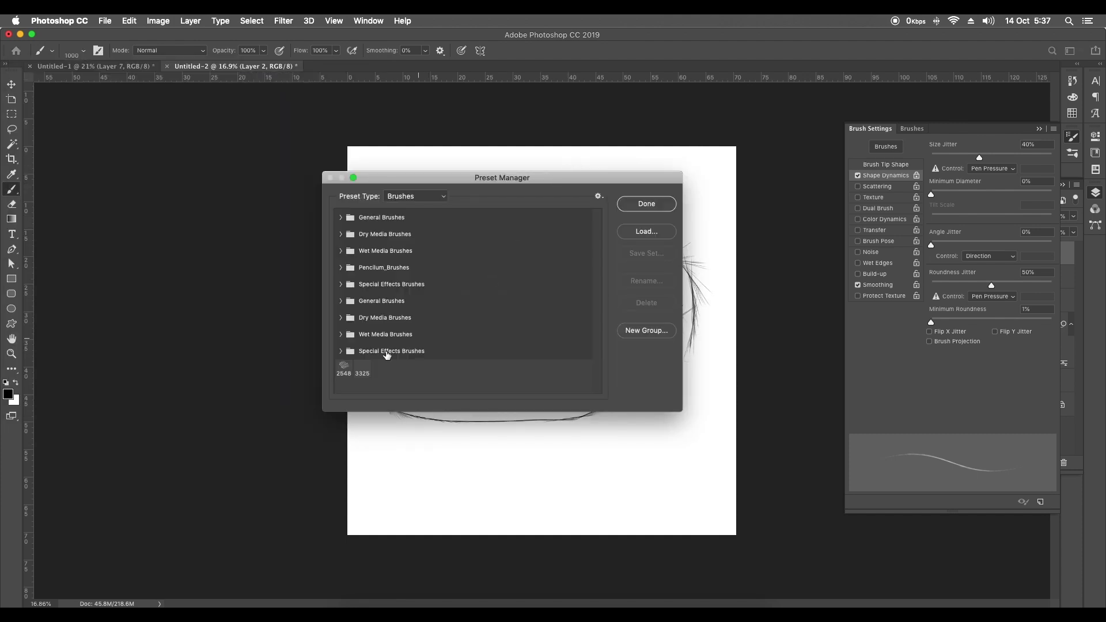
{"action": "left_click", "coordinate": [360, 372]}
{"action": "left_click", "coordinate": [638, 260]}
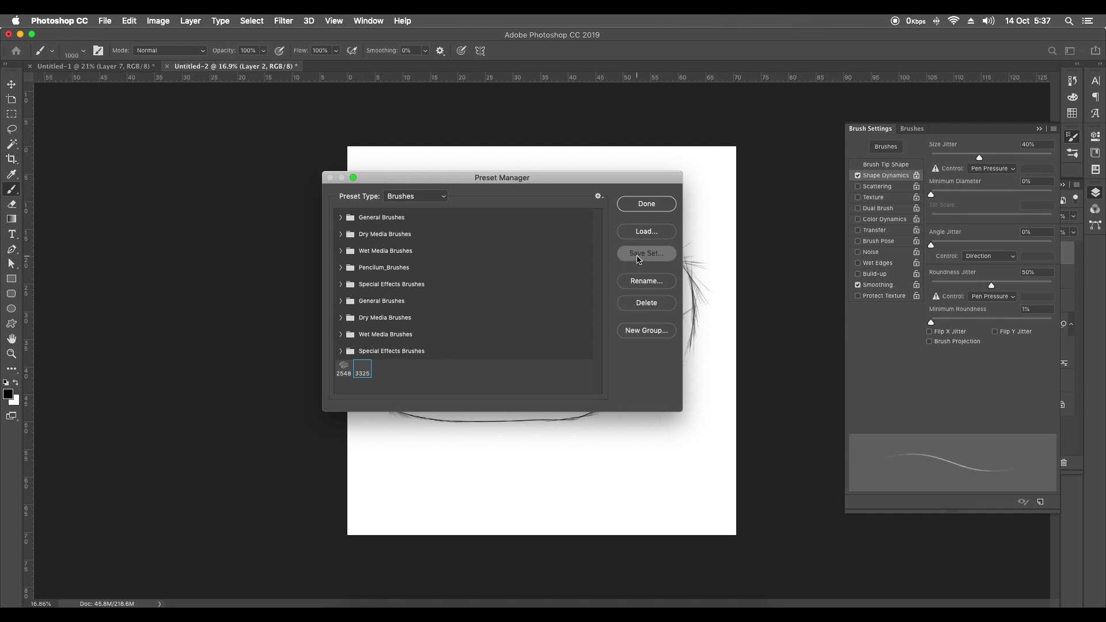
{"action": "type", "text": "Line.abr"}
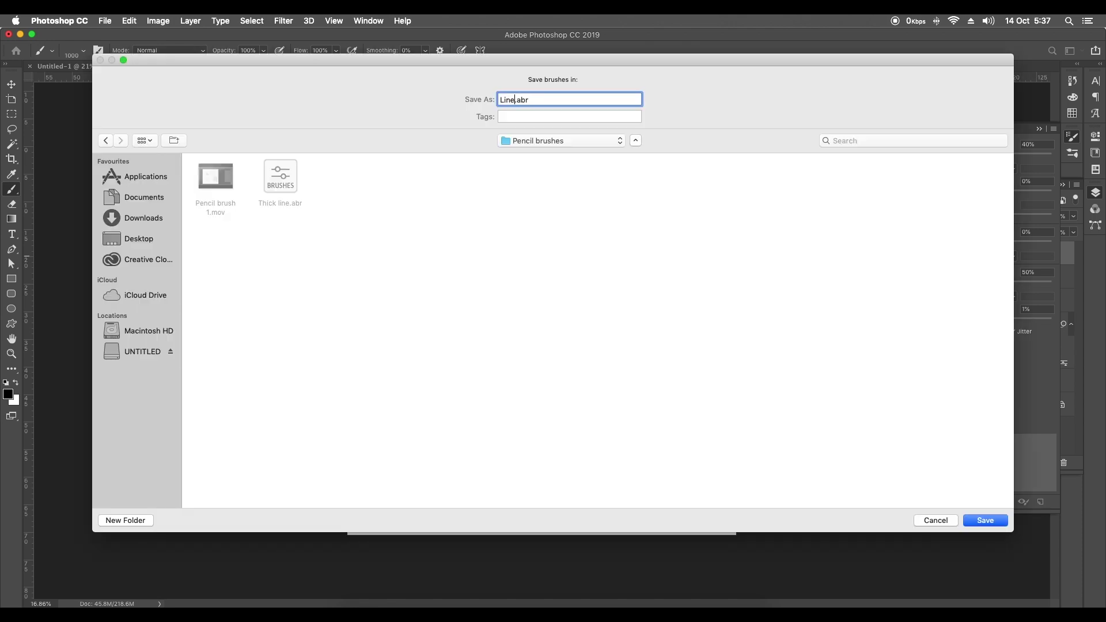
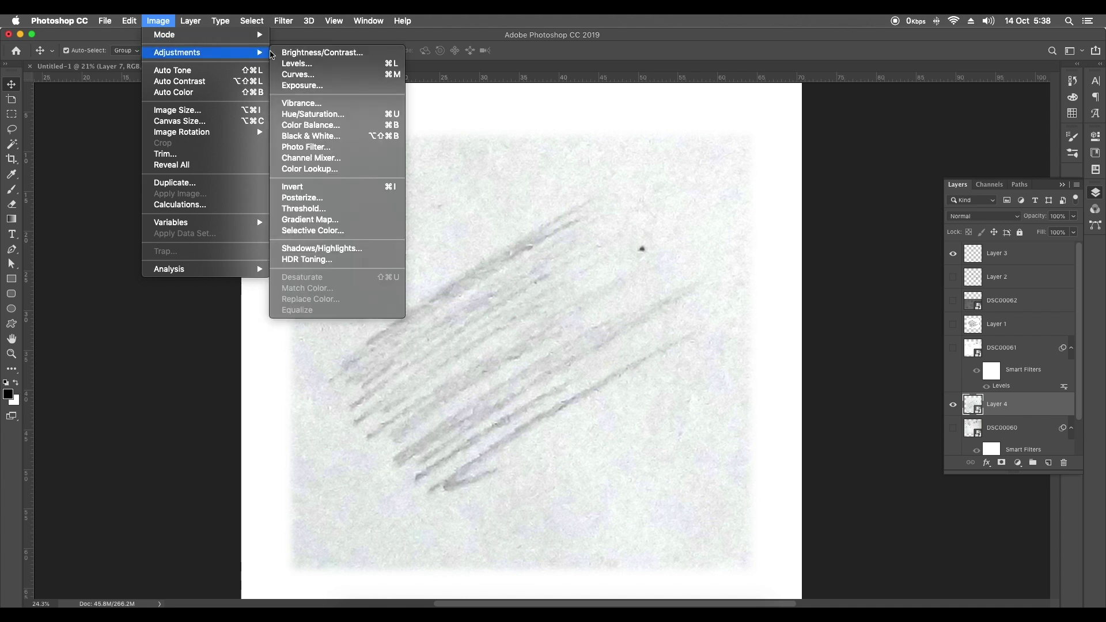
Apply a Levels adjustment to Layer 4, setting the white input to 238 and raising the midtones to fade the paper texture
{"action": "left_click", "coordinate": [314, 66]}
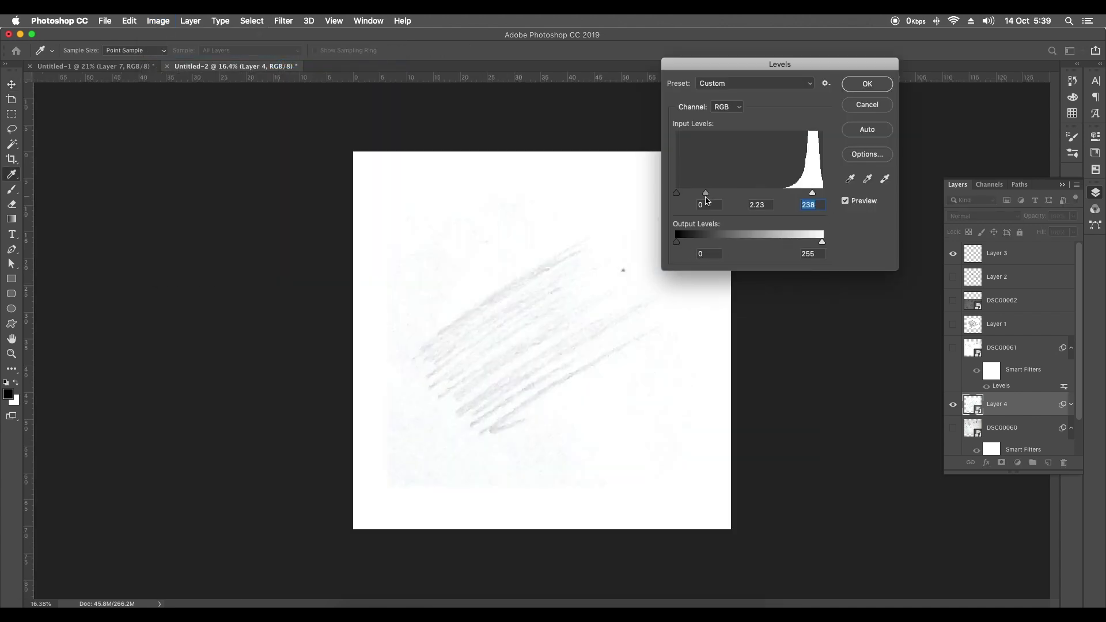
{"action": "left_click_drag", "start_coordinate": [703, 198], "coordinate": [700, 198]}
{"action": "scroll", "coordinate": [524, 370], "scroll_direction": "down", "scroll_amount": 3}
{"action": "left_click", "coordinate": [852, 92]}
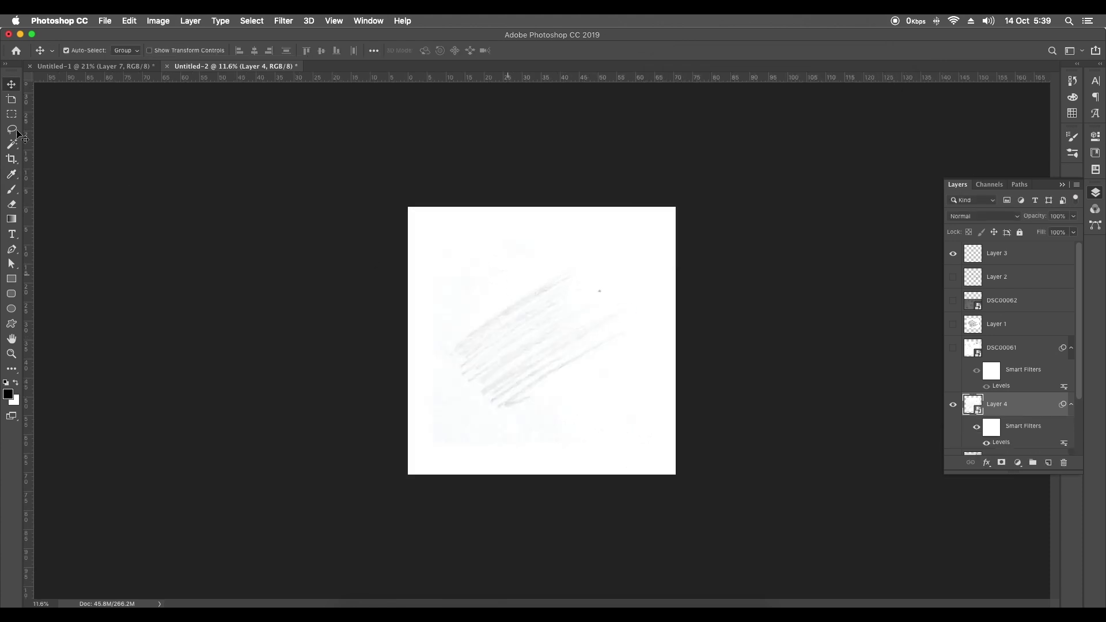
Marquee-select the hatched strokes, define them as a brush preset named Light lines, and deselect
{"action": "left_click", "coordinate": [11, 115]}
{"action": "left_click_drag", "start_coordinate": [429, 241], "coordinate": [653, 444]}
{"action": "left_click", "coordinate": [129, 20]}
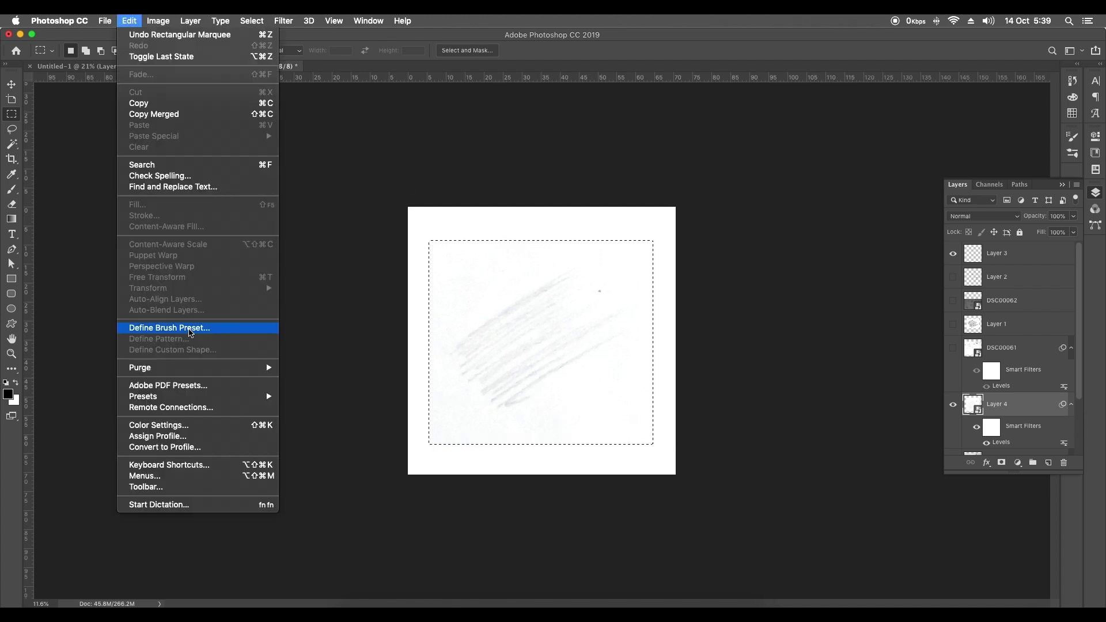
{"action": "left_click", "coordinate": [185, 333]}
{"action": "type", "text": "Light lines"}
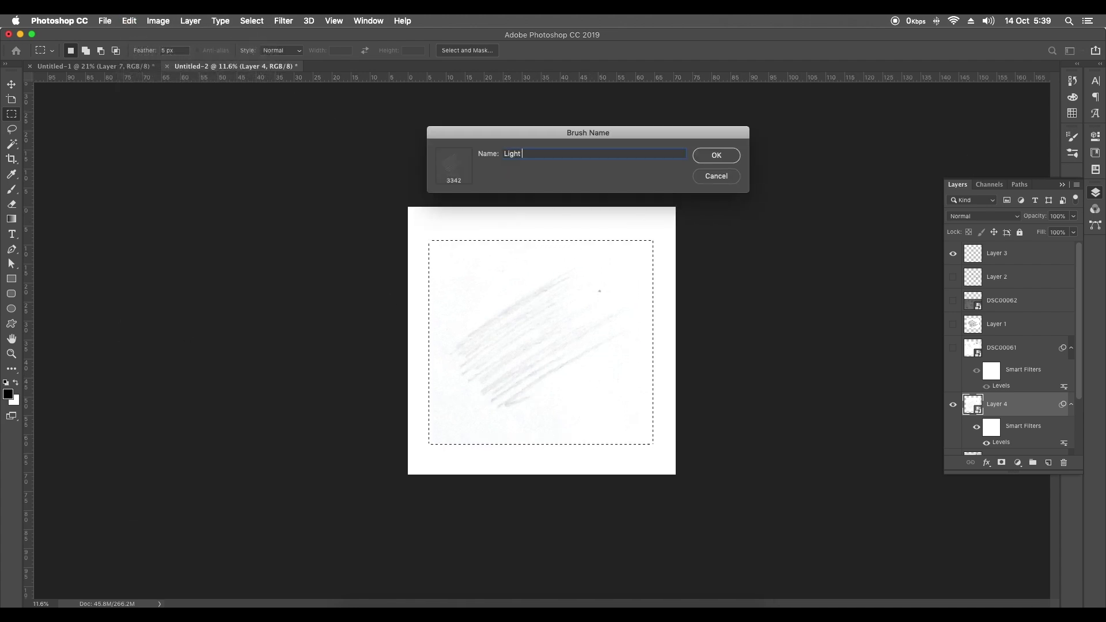
{"action": "left_click", "coordinate": [734, 156]}
{"action": "key", "text": "ctrl+d"}
Switch to the Brush tool, hide Layer 4 and add a new empty layer above it
{"action": "key", "text": "b"}
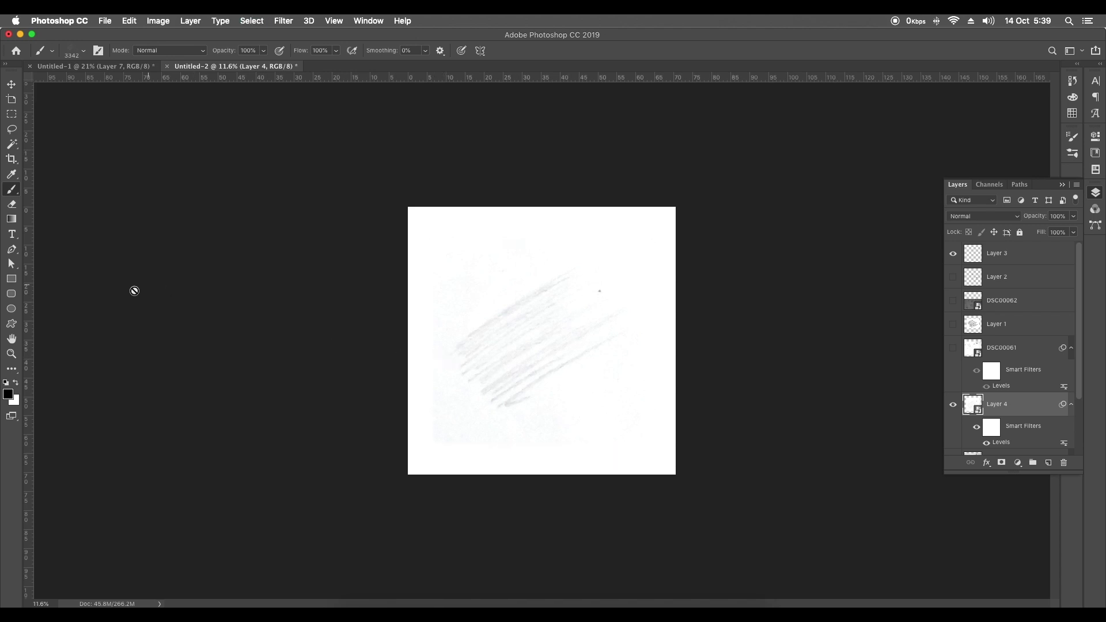
{"action": "left_click", "coordinate": [954, 407]}
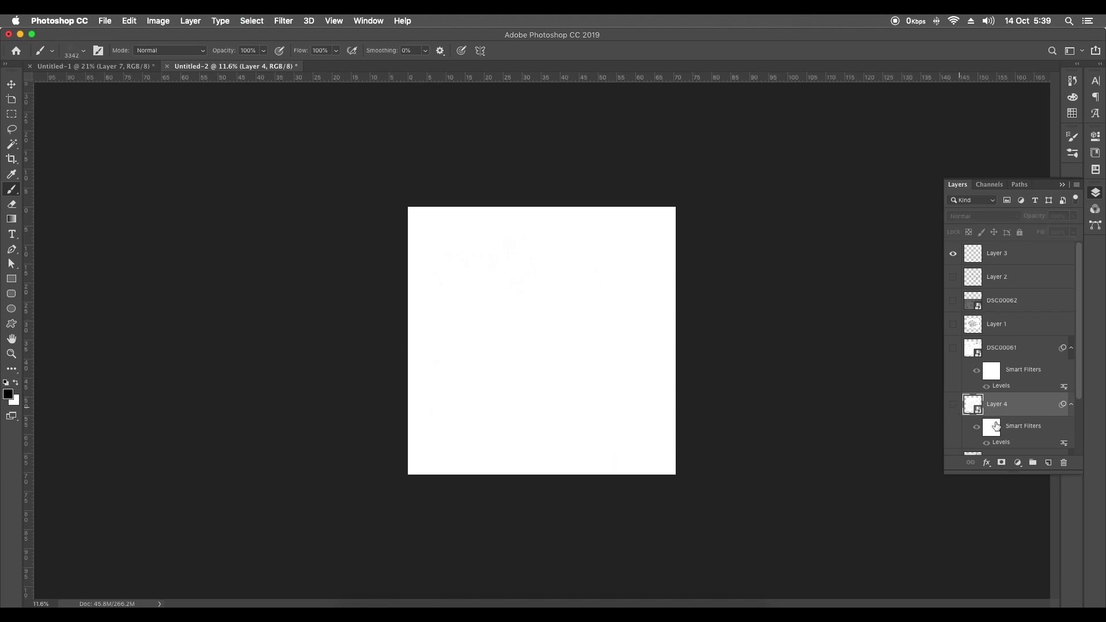
{"action": "left_click", "coordinate": [1049, 462]}
Stamp five test marks with the Light lines brush across the blank canvas and undo them all
{"action": "key", "text": "super+0"}
{"action": "left_click", "coordinate": [461, 308]}
{"action": "left_click", "coordinate": [646, 278]}
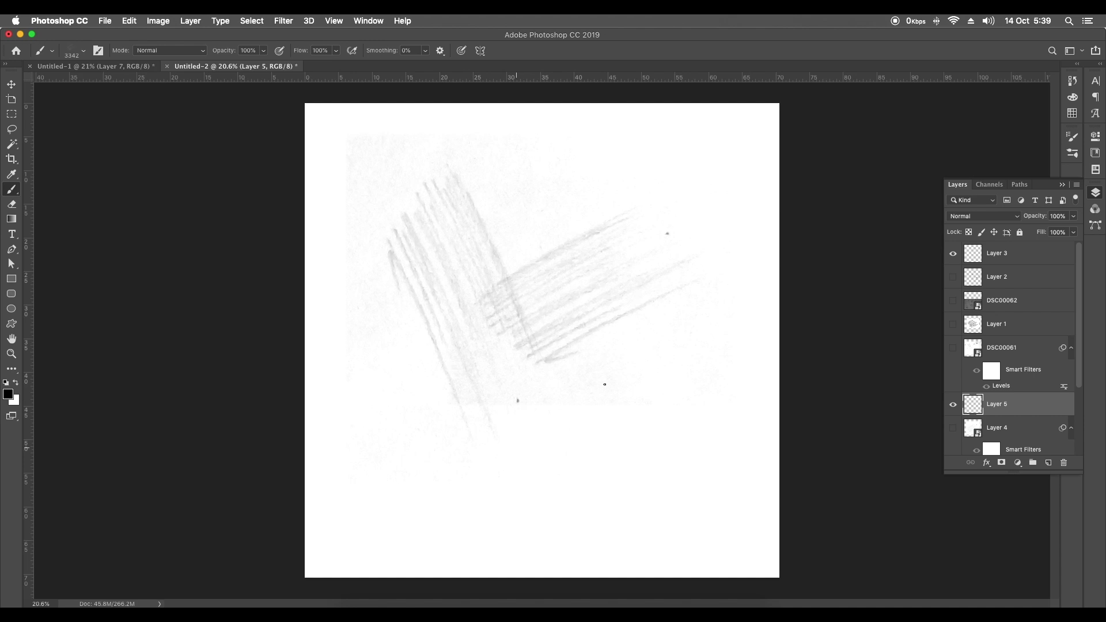
{"action": "left_click", "coordinate": [517, 450]}
{"action": "left_click", "coordinate": [416, 464]}
{"action": "left_click", "coordinate": [312, 437]}
{"action": "key", "text": "super+z"}
{"action": "key", "text": "super+z"}
{"action": "key", "text": "super+z"}
{"action": "key", "text": "super+z"}
{"action": "key", "text": "super+z"}
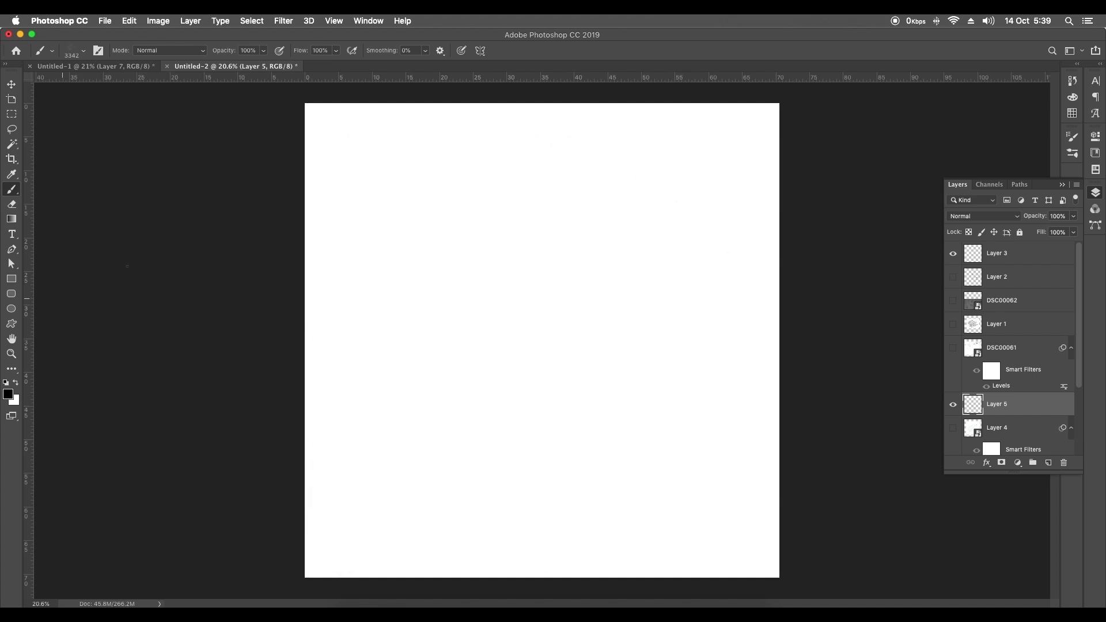
Set the Light lines brush's Size Jitter to 40%, Angle Jitter to 10% and Scatter to 100%
{"action": "left_click", "coordinate": [98, 50]}
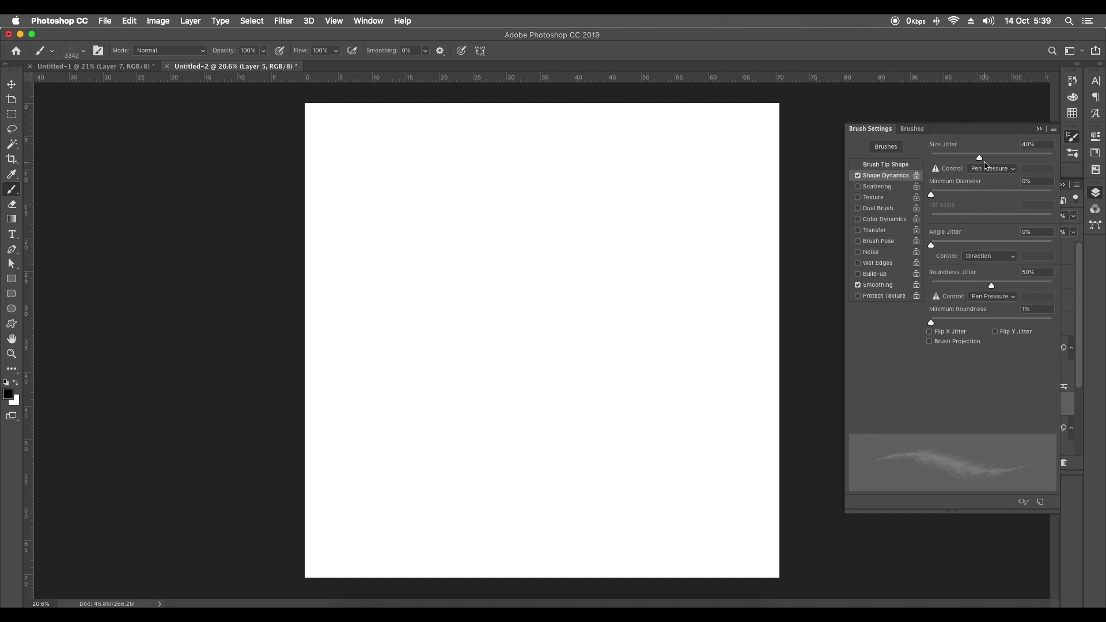
{"action": "left_click", "coordinate": [1041, 147]}
{"action": "key", "text": "Return"}
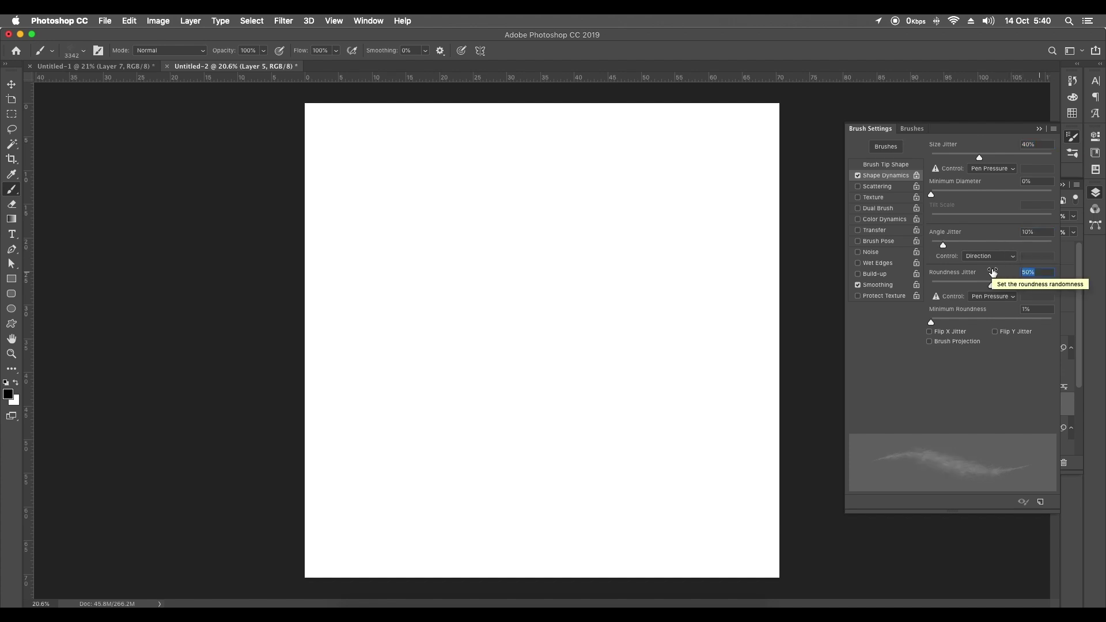
{"action": "left_click", "coordinate": [878, 186]}
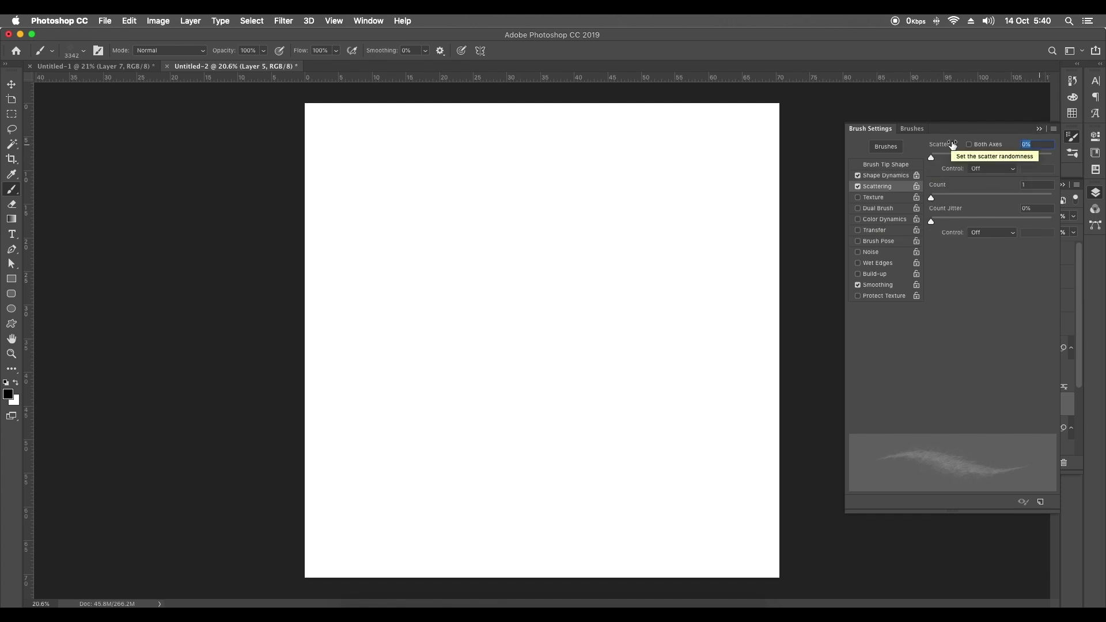
{"action": "type", "text": "100"}
{"action": "key", "text": "Return"}
Enable Transfer with Opacity Jitter for the brush and paint a test stroke down the middle of the canvas
{"action": "left_click", "coordinate": [876, 231]}
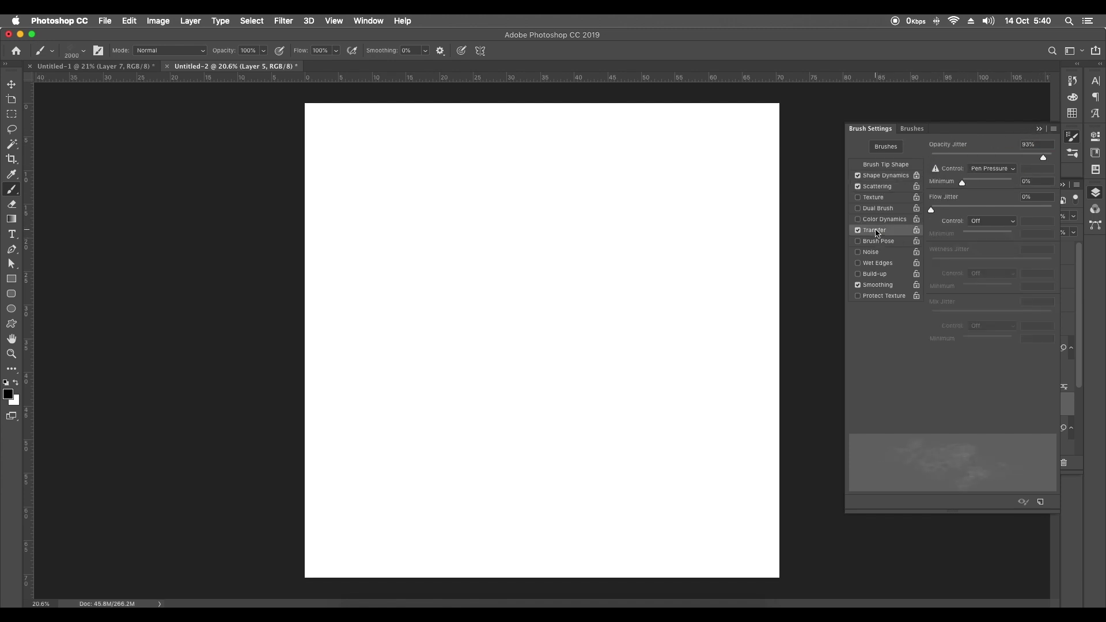
{"action": "left_click", "coordinate": [1032, 147]}
{"action": "mouse_move", "coordinate": [609, 291]}
{"action": "left_mouse_down"}
{"action": "mouse_move", "coordinate": [563, 358]}
{"action": "mouse_move", "coordinate": [387, 513]}
{"action": "mouse_move", "coordinate": [452, 453]}
{"action": "mouse_move", "coordinate": [456, 210]}
{"action": "mouse_move", "coordinate": [576, 191]}
{"action": "mouse_move", "coordinate": [584, 414]}
{"action": "left_mouse_up"}
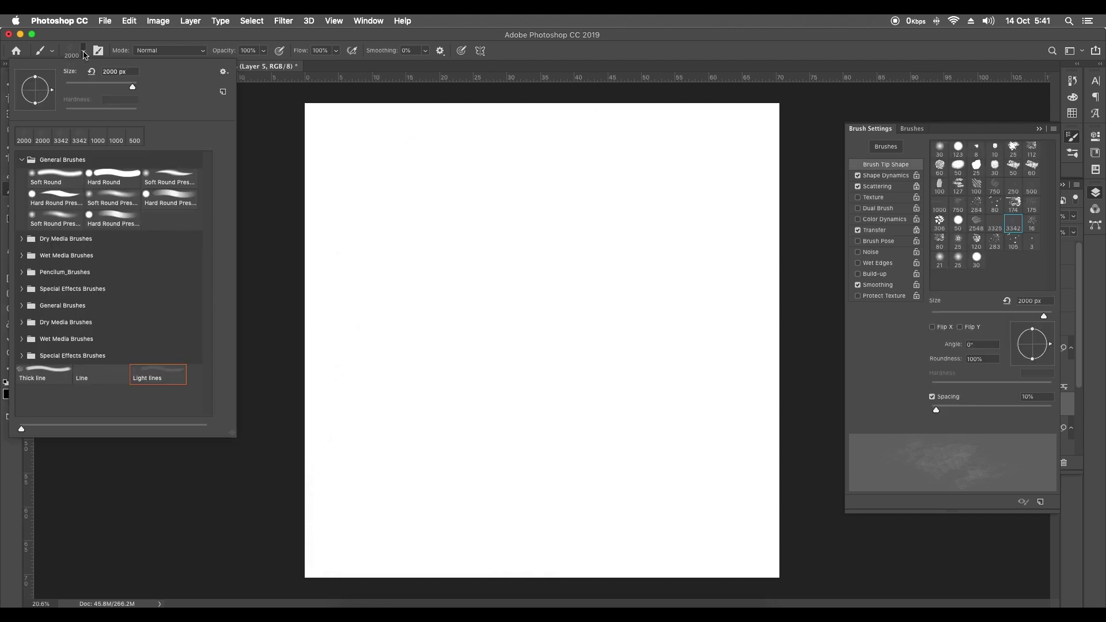
Save the Light lines brush from the Preset Manager as Light Lines.abr in the Pencil brushes folder and close the brush settings
{"action": "left_click", "coordinate": [222, 71]}
{"action": "left_click", "coordinate": [270, 211]}
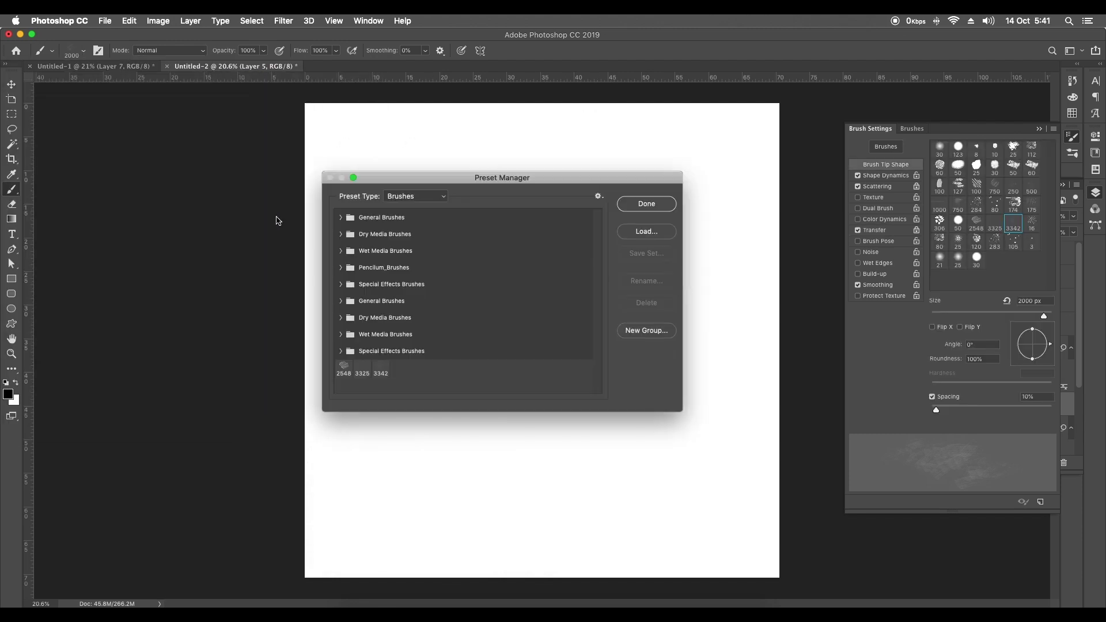
{"action": "left_click", "coordinate": [381, 369]}
{"action": "left_click", "coordinate": [647, 250]}
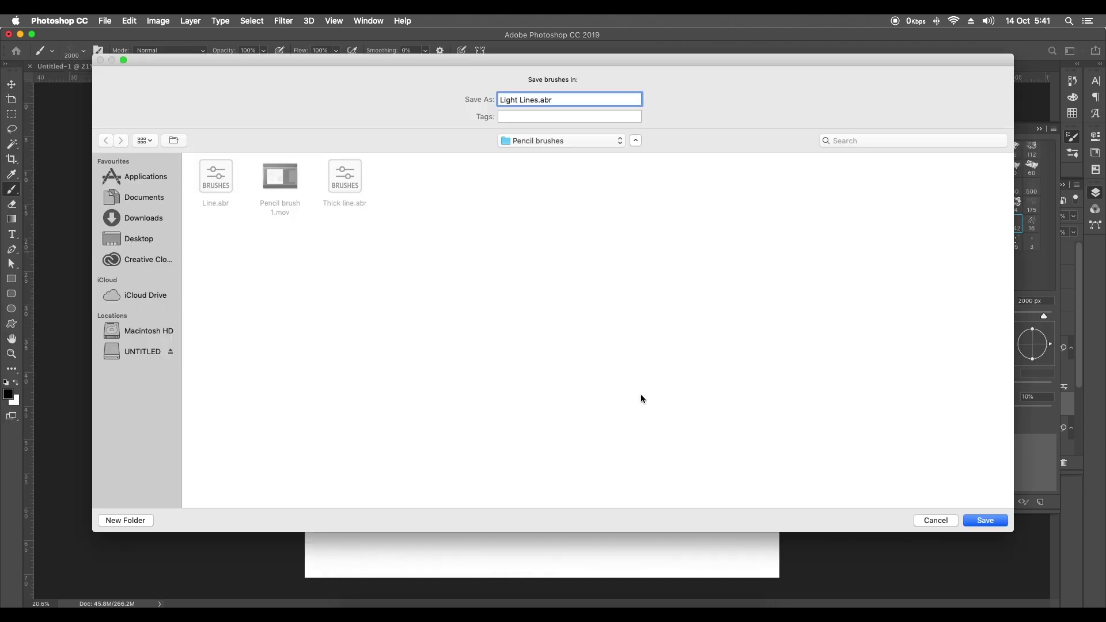
{"action": "left_click", "coordinate": [993, 522]}
{"action": "left_click", "coordinate": [647, 203]}
{"action": "left_click", "coordinate": [1039, 129]}
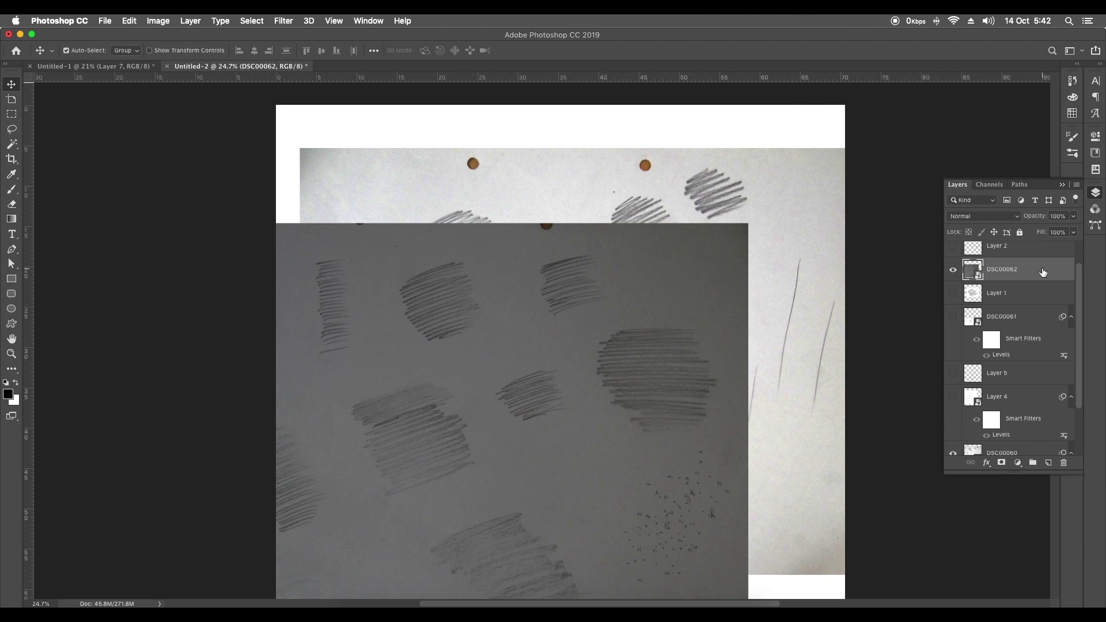
Brighten the DSC00062 photo by lowering the Levels white input to the histogram's edge, and marquee-select the large horizontally hatched patch
{"action": "left_click", "coordinate": [158, 21]}
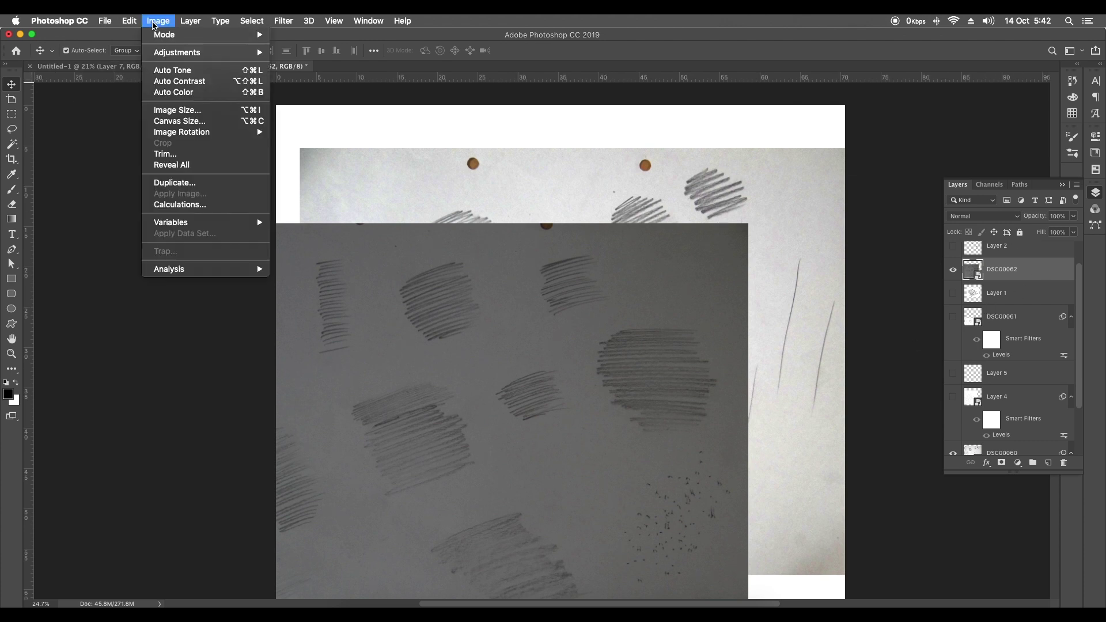
{"action": "mouse_move", "coordinate": [207, 54]}
{"action": "left_click", "coordinate": [297, 64]}
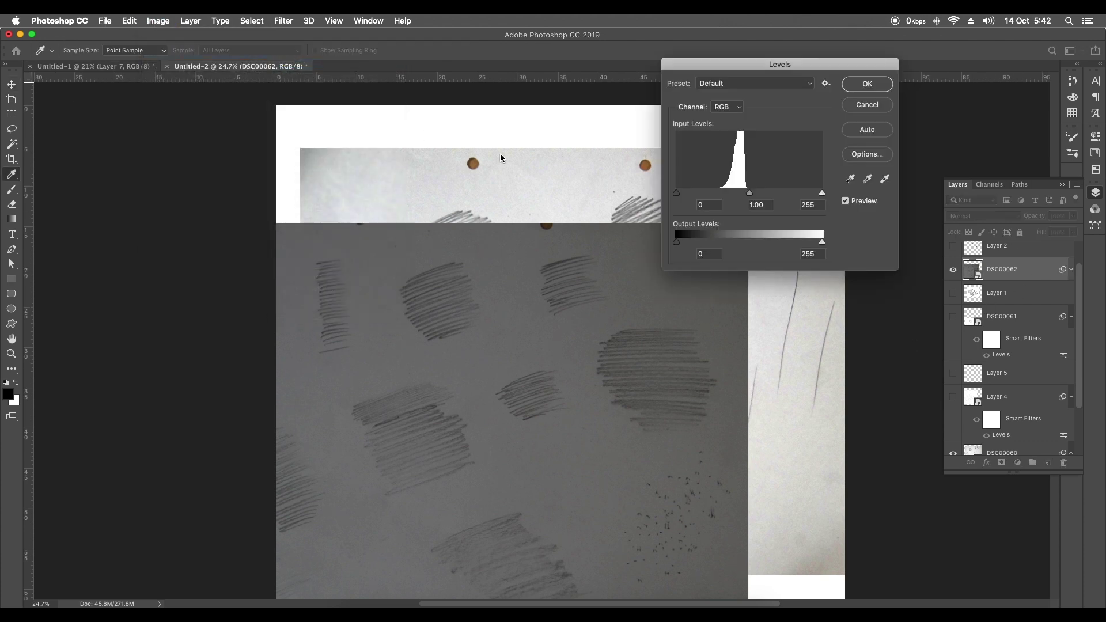
{"action": "left_click_drag", "start_coordinate": [823, 194], "coordinate": [747, 193]}
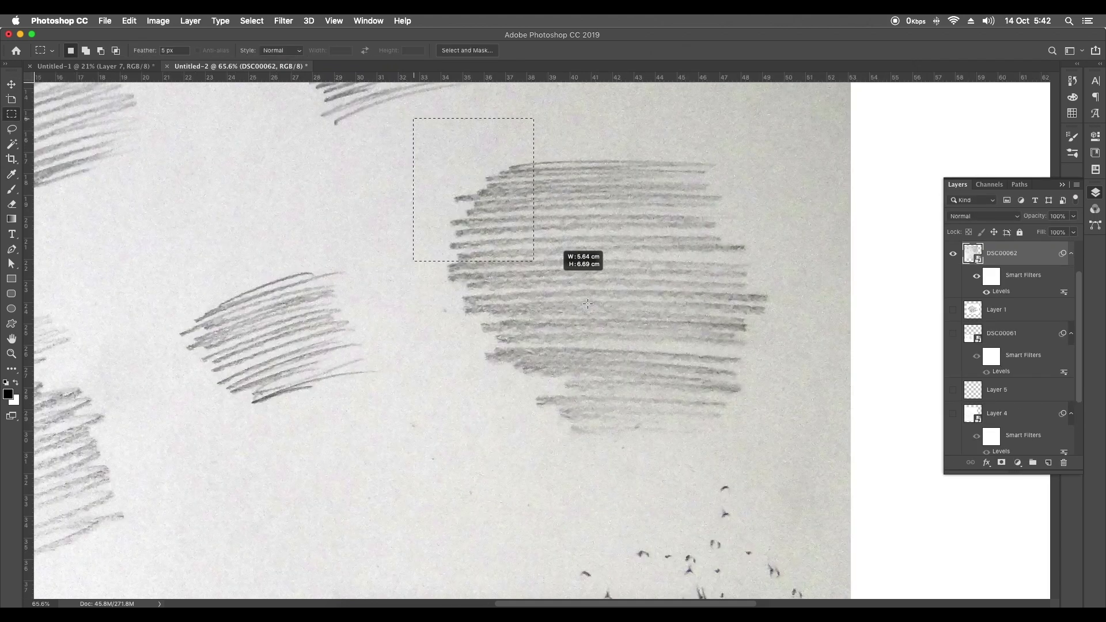
{"action": "left_click_drag", "start_coordinate": [534, 257], "coordinate": [810, 459]}
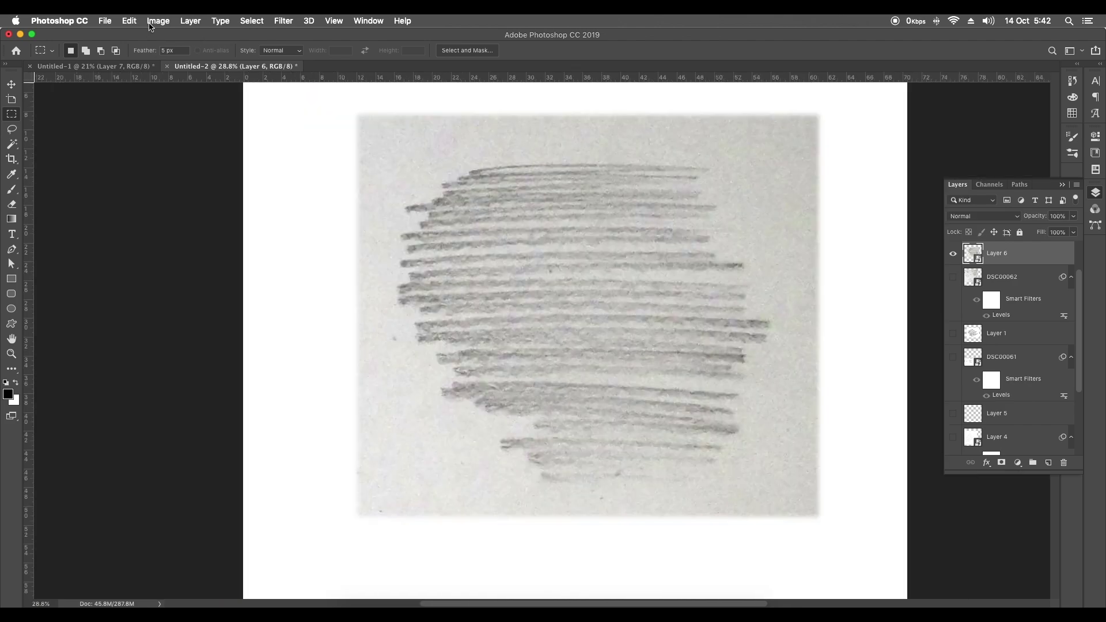
Apply Levels to the hatched patch on Layer 6 with black input 20 and white input 209
{"action": "left_click", "coordinate": [158, 21]}
{"action": "mouse_move", "coordinate": [177, 53]}
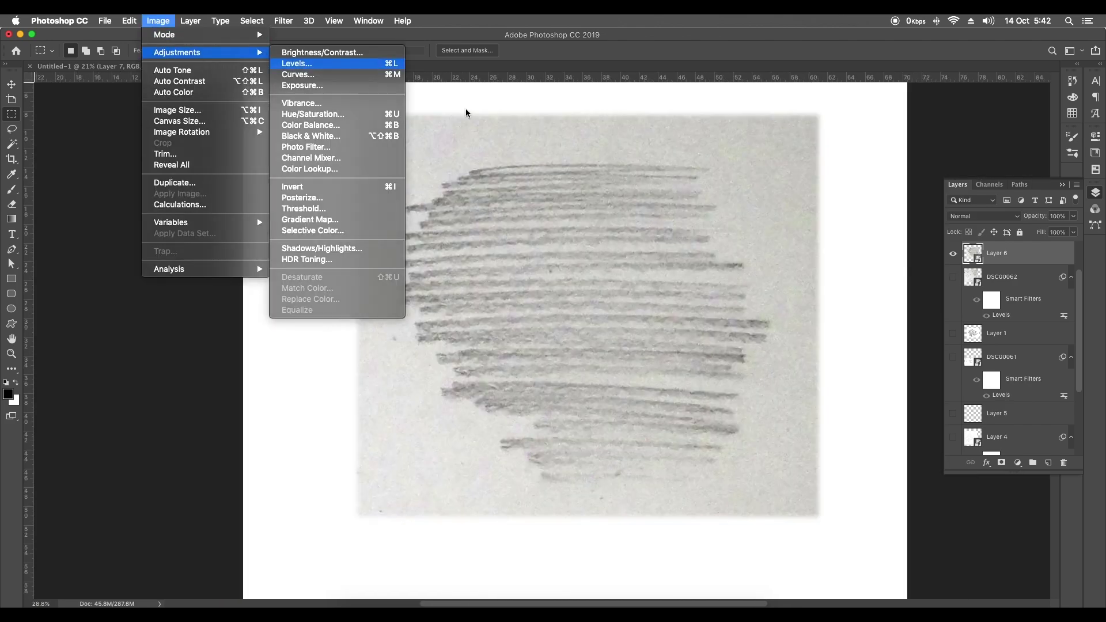
{"action": "key", "text": "super+l"}
{"action": "left_click_drag", "start_coordinate": [823, 194], "coordinate": [800, 196]}
{"action": "left_click_drag", "start_coordinate": [678, 194], "coordinate": [689, 195]}
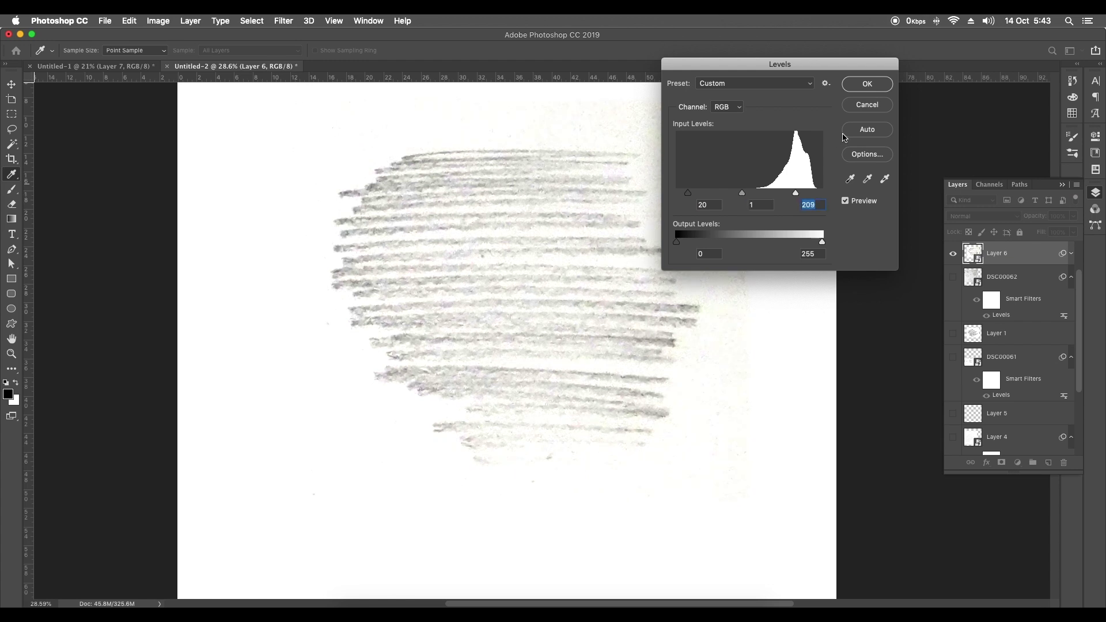
{"action": "left_click", "coordinate": [866, 82]}
Erase the leftover grey paper background around the hatching on Layer 6 with the soft Eraser
{"action": "key", "text": "m"}
{"action": "scroll", "coordinate": [706, 196], "scroll_direction": "right", "scroll_amount": 5}
{"action": "scroll", "coordinate": [706, 195], "scroll_direction": "up", "scroll_amount": 2}
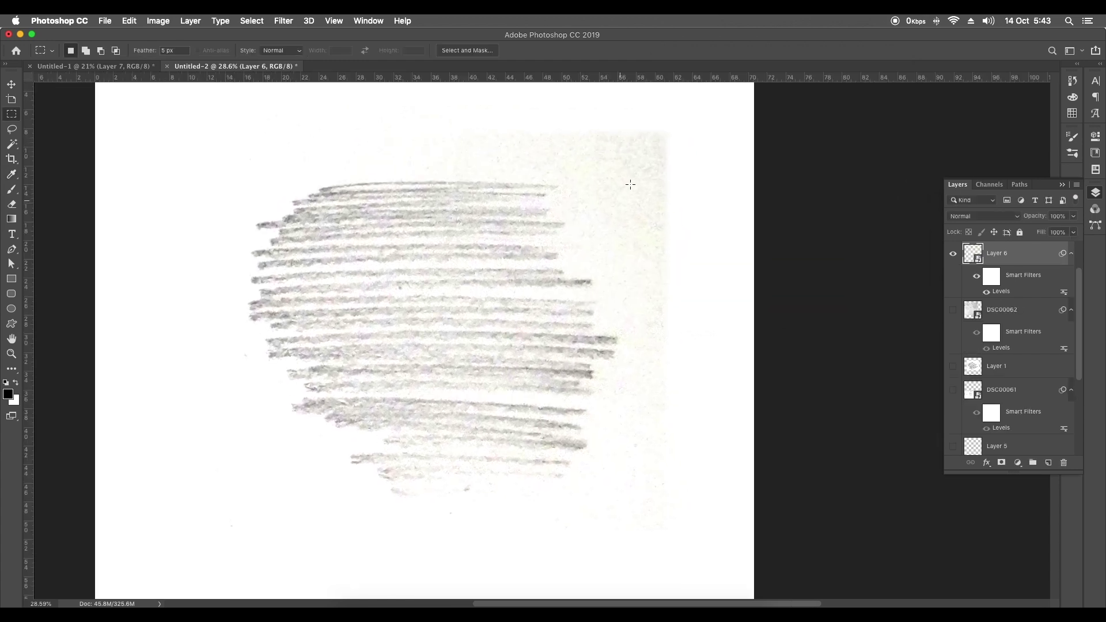
{"action": "key", "text": "e"}
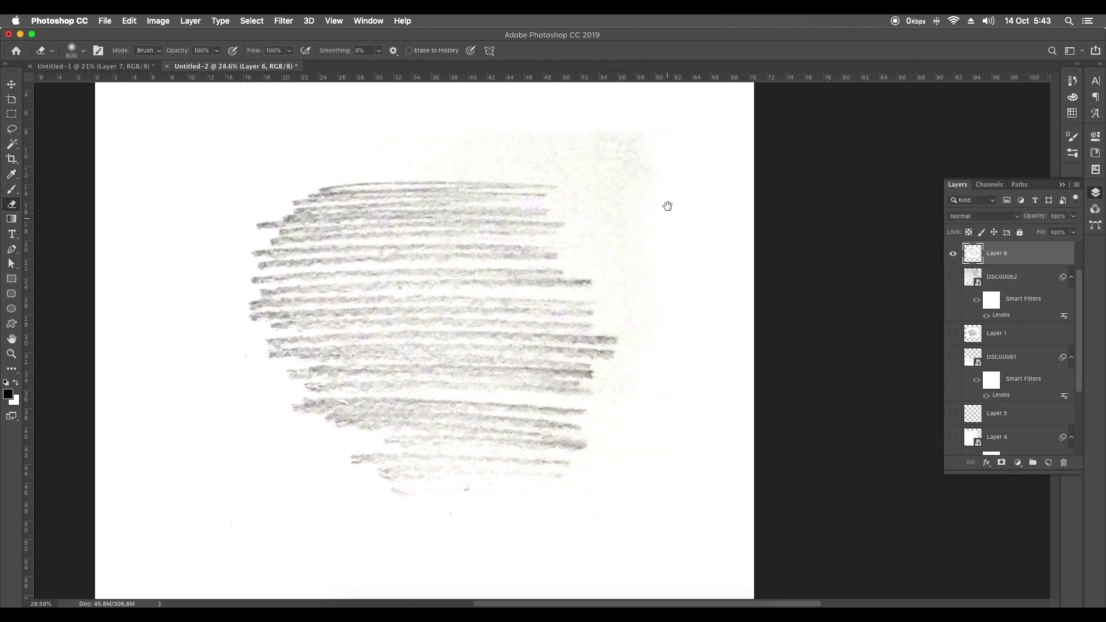
{"action": "scroll", "coordinate": [667, 205], "scroll_direction": "up", "scroll_amount": 3}
{"action": "left_click_drag", "start_coordinate": [638, 311], "coordinate": [437, 209]}
{"action": "scroll", "coordinate": [602, 216], "scroll_direction": "down", "scroll_amount": 3}
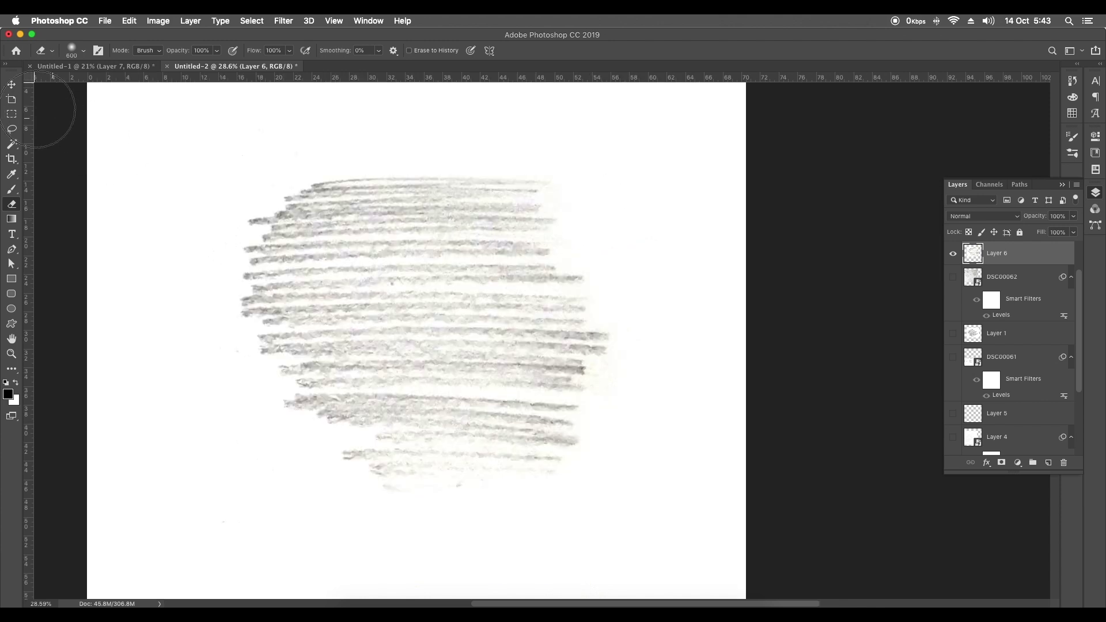
Marquee-select the cleaned hatching and define it as a brush preset named SKetch
{"action": "key", "text": "m"}
{"action": "left_click_drag", "start_coordinate": [176, 118], "coordinate": [663, 555]}
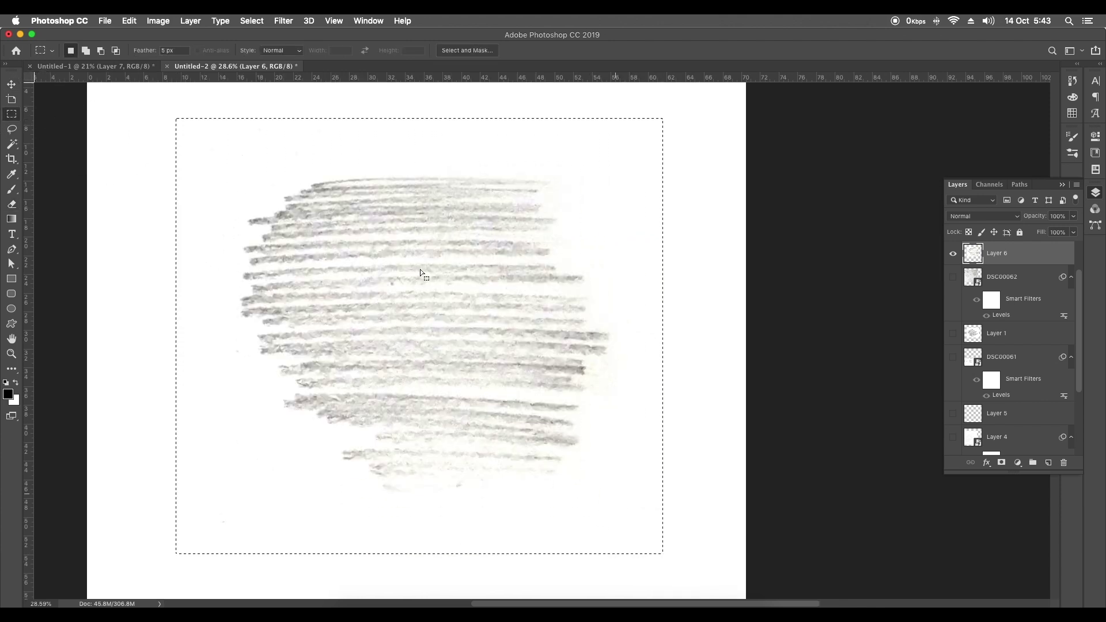
{"action": "left_click", "coordinate": [129, 21]}
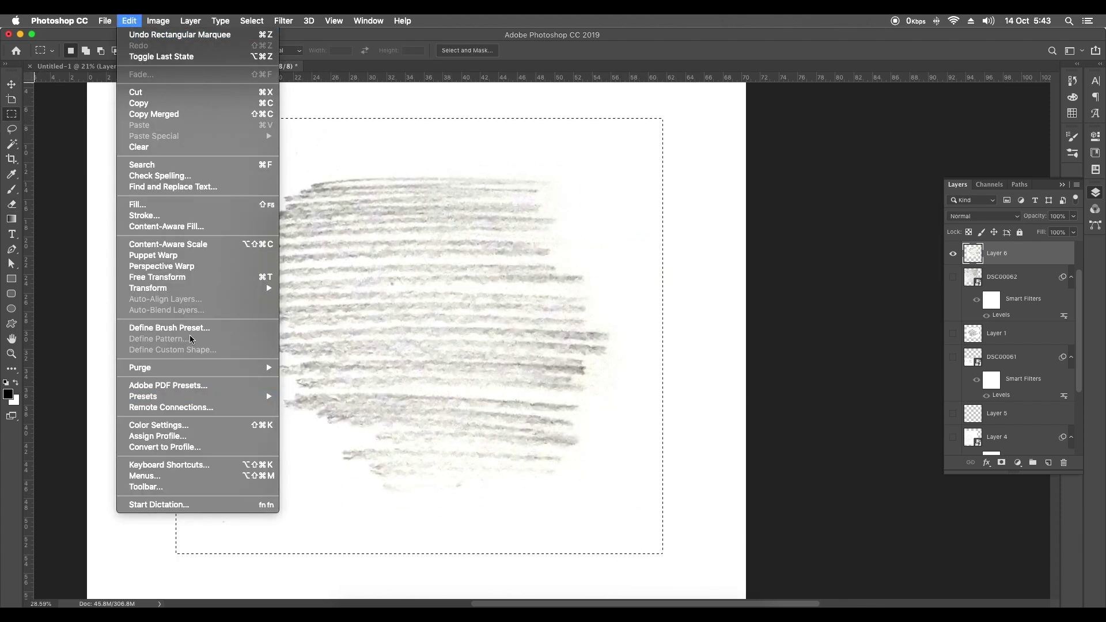
{"action": "left_click", "coordinate": [169, 328]}
{"action": "type", "text": "SKetch"}
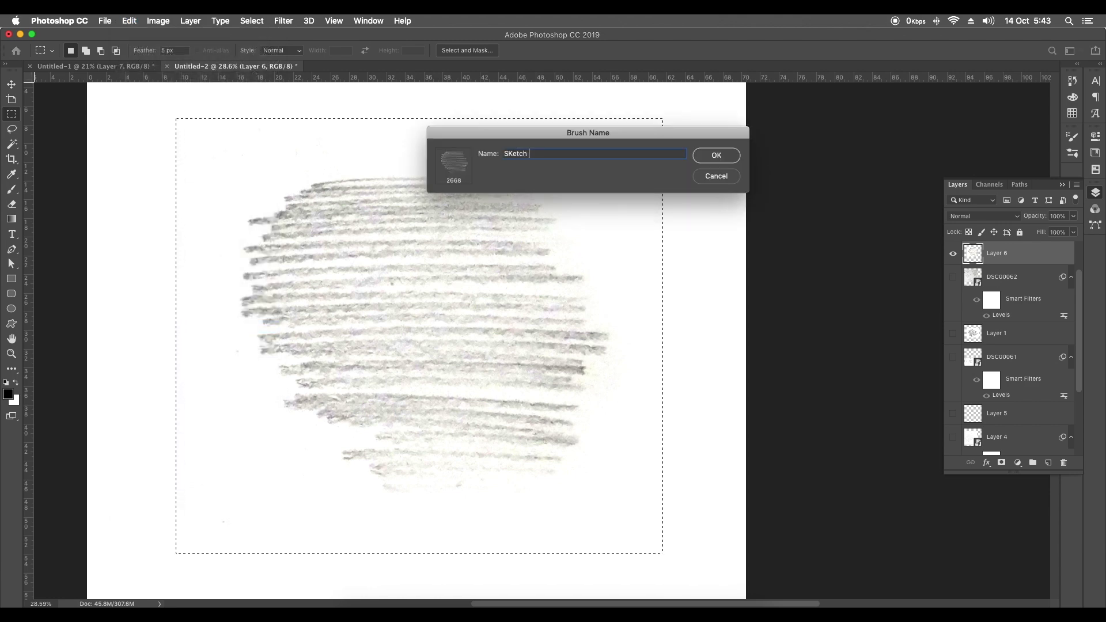
{"action": "left_click", "coordinate": [718, 159]}
Deselect the hatching and undo the two test stamps made with the new brush
{"action": "scroll", "coordinate": [563, 224], "scroll_direction": "down", "scroll_amount": 5}
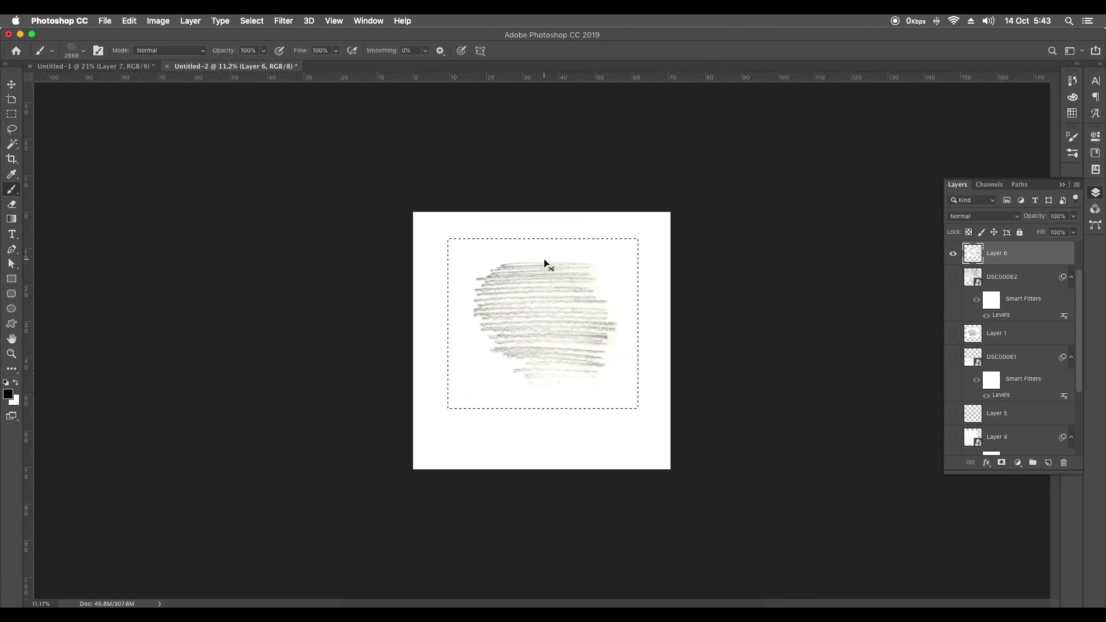
{"action": "key", "text": "ctrl+d"}
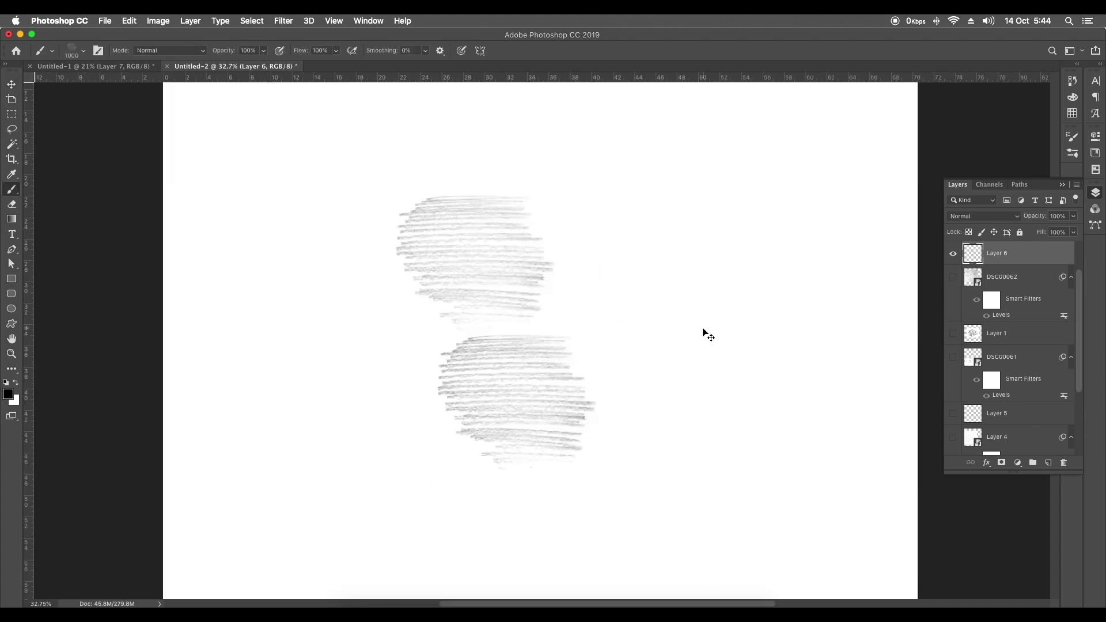
{"action": "key", "text": "ctrl+z"}
{"action": "key", "text": "ctrl+z"}
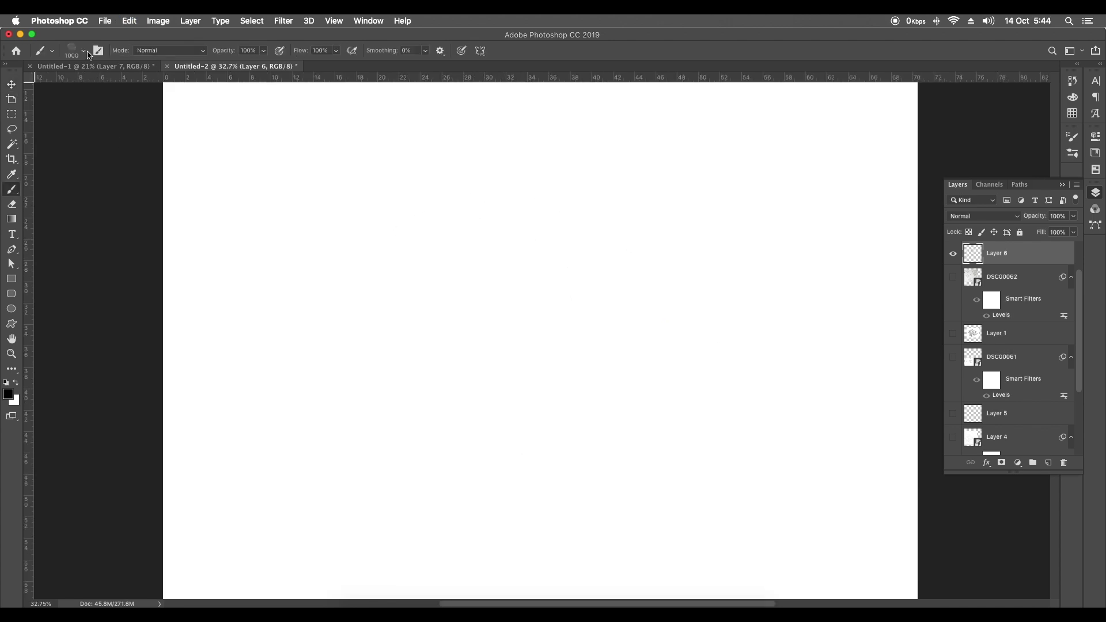
Enable Shape Dynamics for the hatching brush and set its Size Jitter to 40%
{"action": "left_click", "coordinate": [85, 52]}
{"action": "left_click", "coordinate": [84, 51]}
{"action": "left_click", "coordinate": [98, 51]}
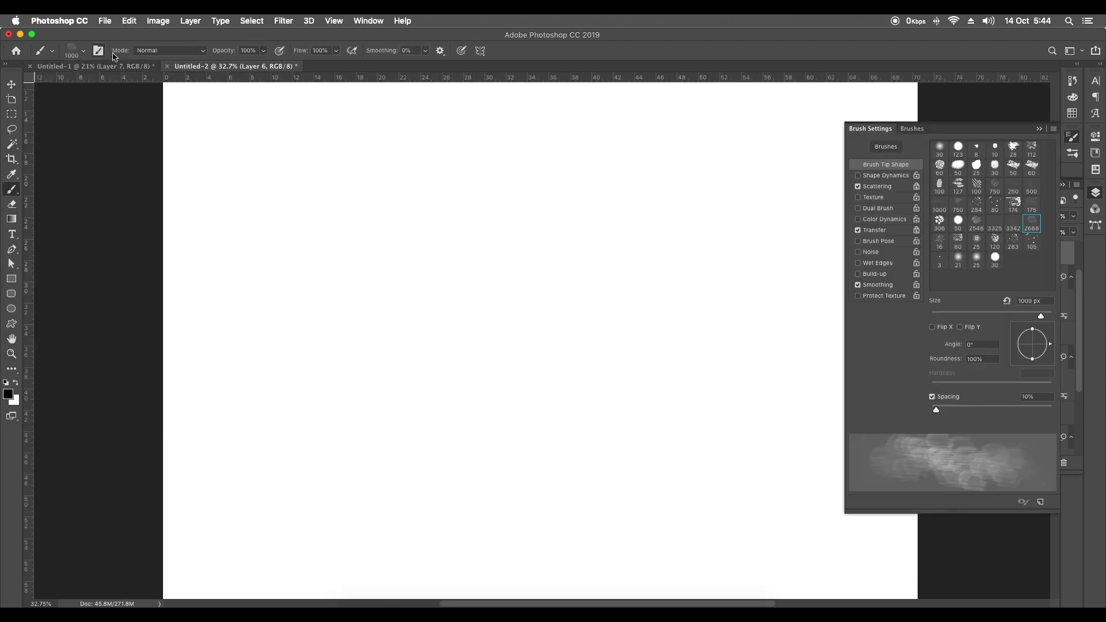
{"action": "left_click", "coordinate": [885, 176]}
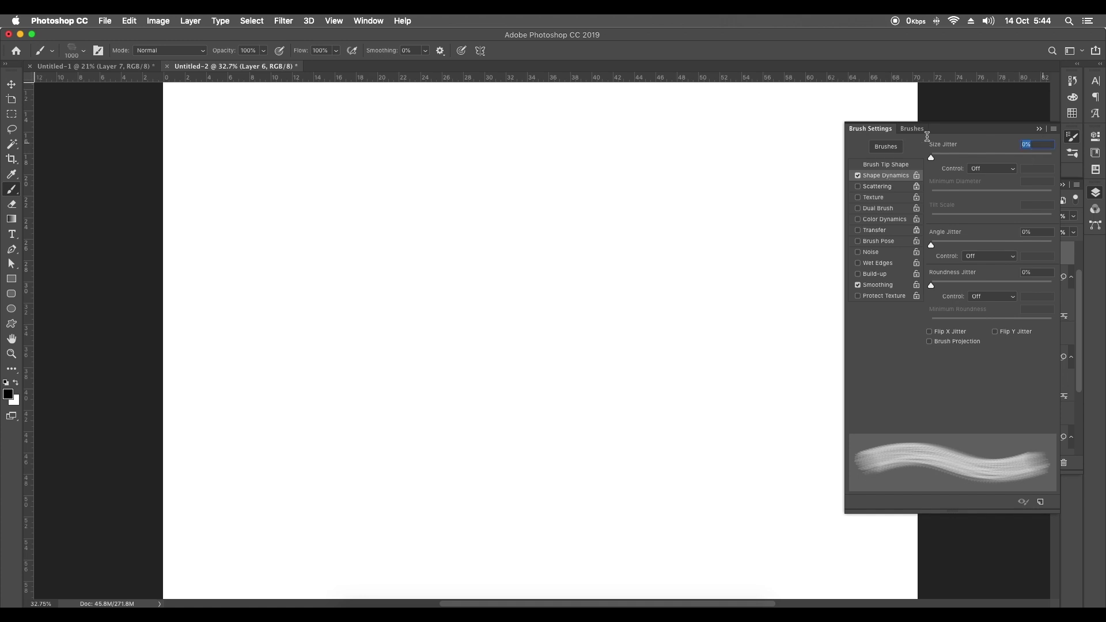
{"action": "type", "text": "40"}
{"action": "key", "text": "Return"}
Enable Scattering with Scatter reduced below 100%, then paint a test stroke across the canvas and undo it
{"action": "left_click", "coordinate": [886, 186]}
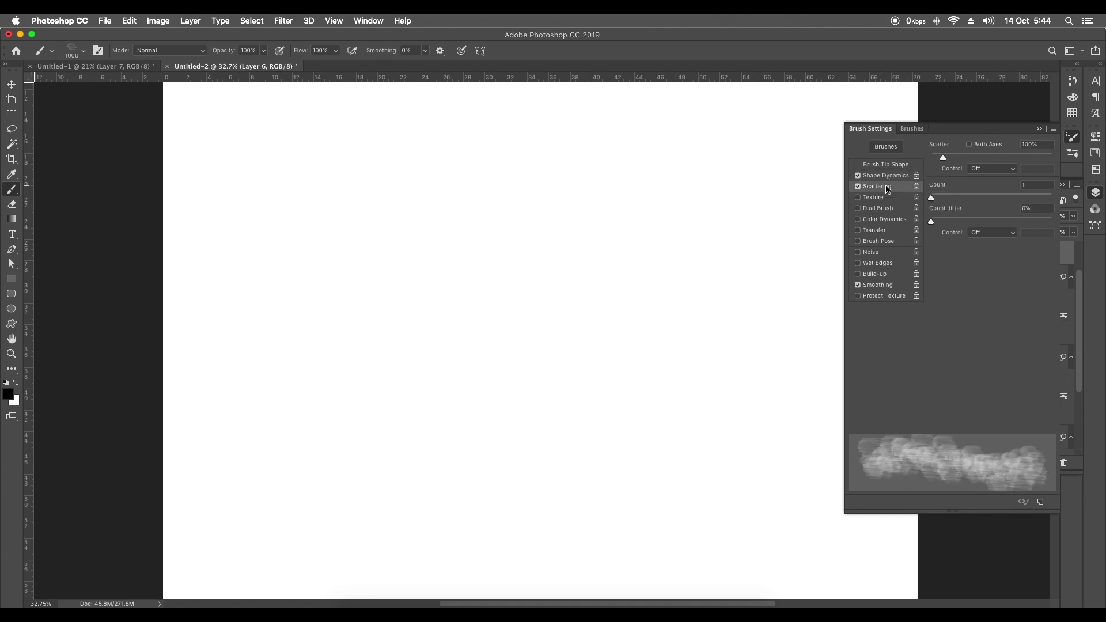
{"action": "left_click_drag", "start_coordinate": [943, 157], "coordinate": [937, 157]}
{"action": "mouse_move", "coordinate": [438, 366]}
{"action": "left_mouse_down"}
{"action": "mouse_move", "coordinate": [790, 296]}
{"action": "mouse_move", "coordinate": [663, 426]}
{"action": "left_mouse_up"}
{"action": "key", "text": "ctrl+z"}
Set the hatching brush's Angle Jitter to 10% in Shape Dynamics, paint a test stroke and undo it
{"action": "left_click", "coordinate": [886, 175]}
{"action": "type", "text": "1"}
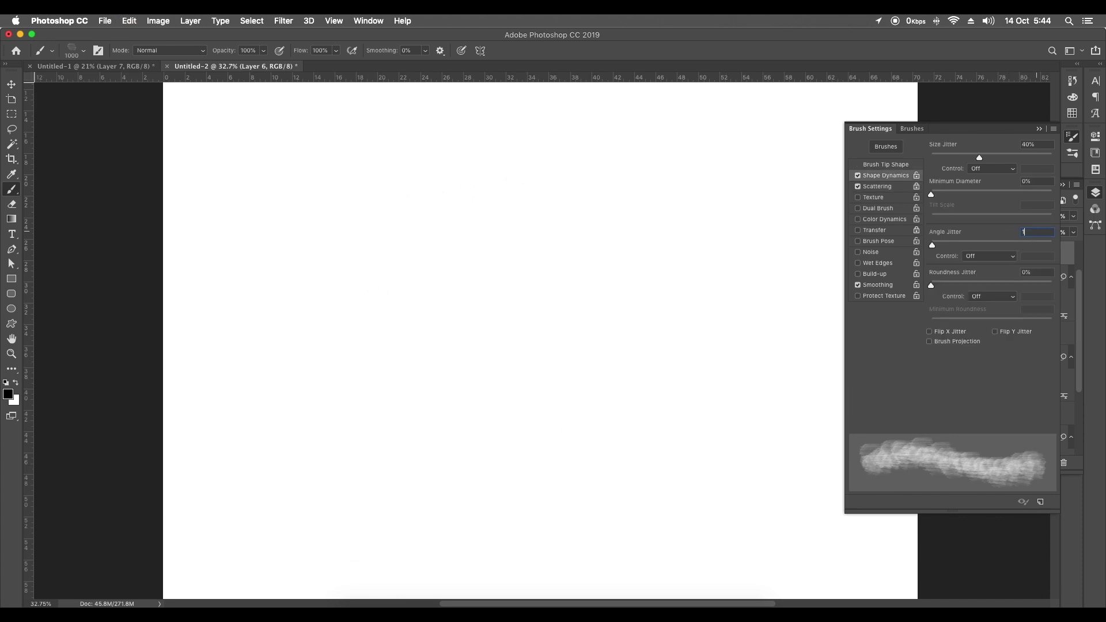
{"action": "type", "text": "0"}
{"action": "key", "text": "Return"}
{"action": "mouse_move", "coordinate": [271, 406]}
{"action": "left_mouse_down"}
{"action": "mouse_move", "coordinate": [300, 404]}
{"action": "mouse_move", "coordinate": [600, 201]}
{"action": "mouse_move", "coordinate": [501, 409]}
{"action": "mouse_move", "coordinate": [661, 387]}
{"action": "left_mouse_up"}
{"action": "scroll", "coordinate": [660, 387], "scroll_direction": "down", "scroll_amount": 5}
{"action": "key", "text": "super+z"}
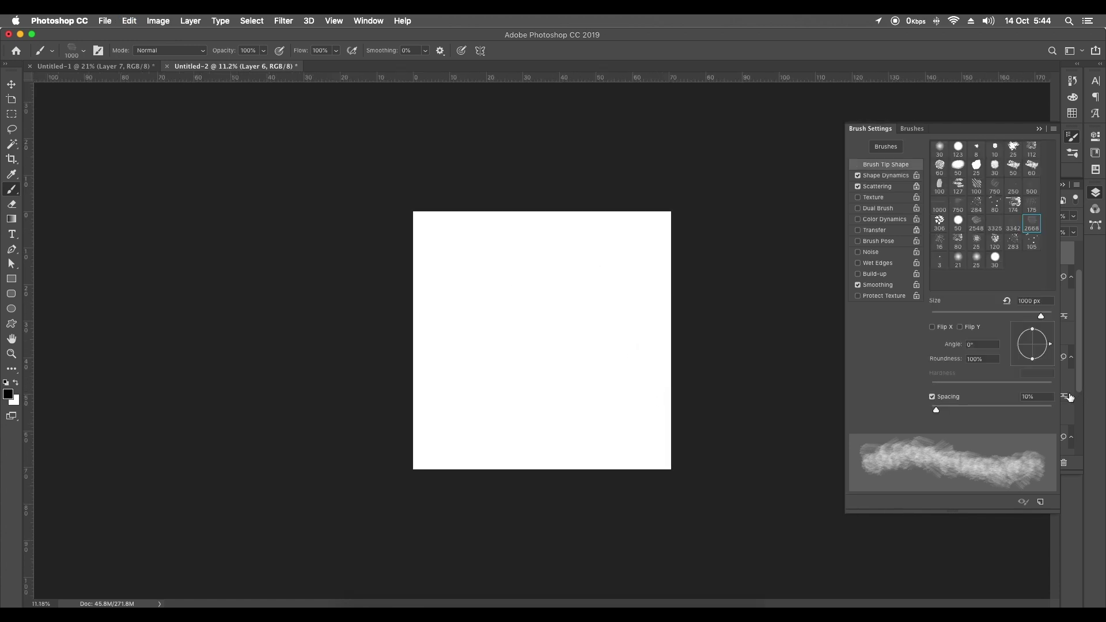
Set the hatching brush tip's Spacing to 100%, paint a test stroke across the canvas and undo it
{"action": "type", "text": "100"}
{"action": "key", "text": "Return"}
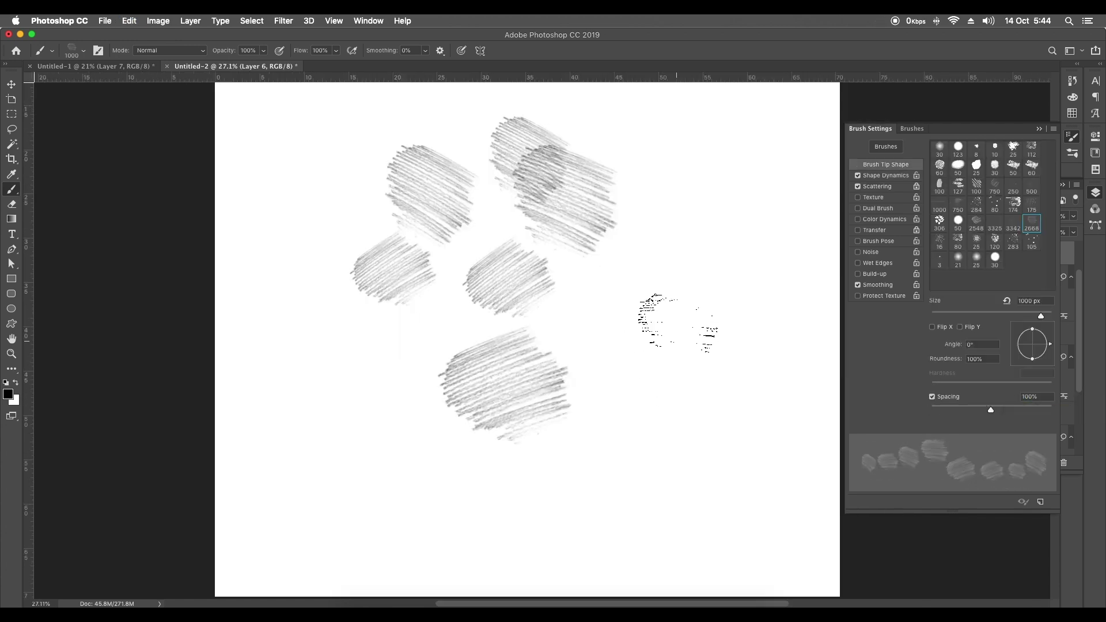
{"action": "mouse_move", "coordinate": [668, 321]}
{"action": "left_mouse_down"}
{"action": "mouse_move", "coordinate": [380, 507]}
{"action": "mouse_move", "coordinate": [381, 150]}
{"action": "mouse_move", "coordinate": [489, 136]}
{"action": "left_mouse_up"}
{"action": "key", "text": "super+z"}
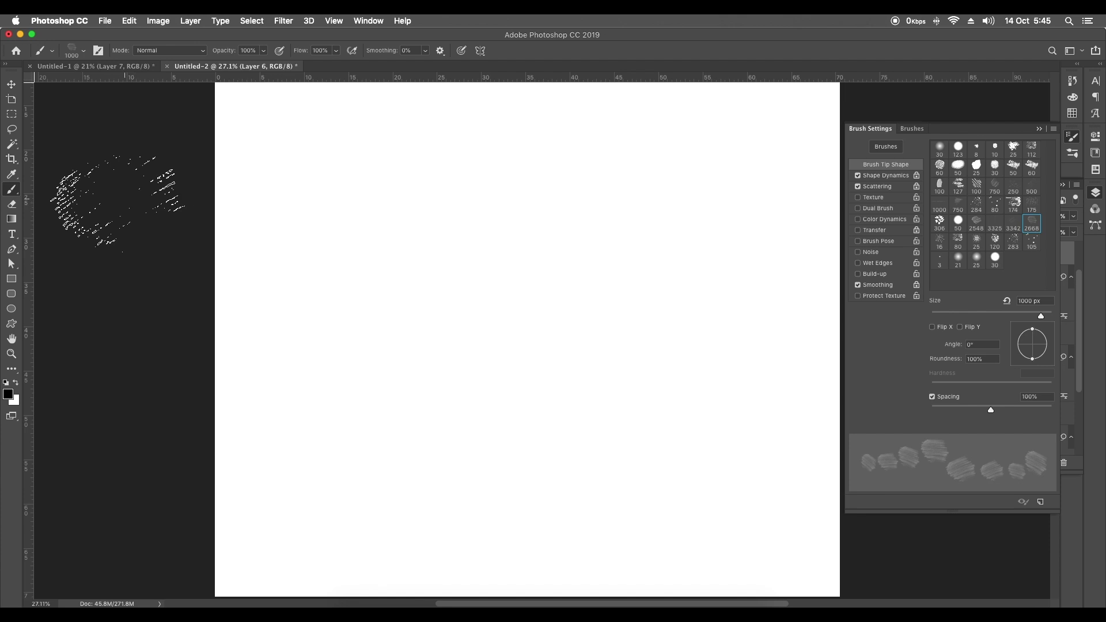
Scale down the pencil shading photo on Layer 7 and move it to the middle of the canvas
{"action": "left_click", "coordinate": [11, 84]}
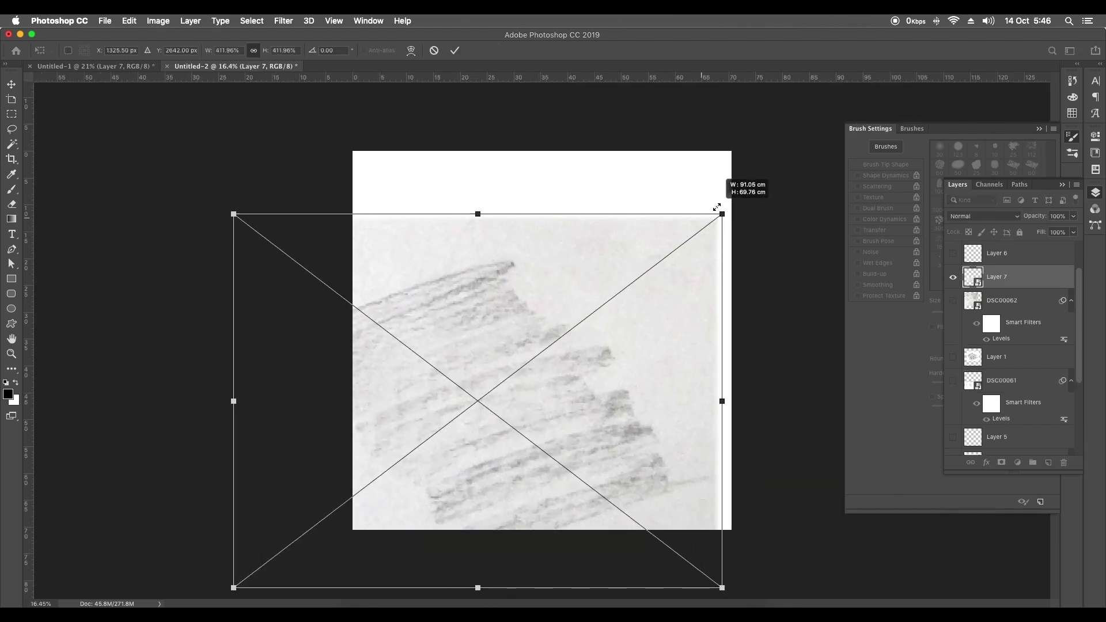
{"action": "left_click_drag", "start_coordinate": [721, 208], "coordinate": [717, 219]}
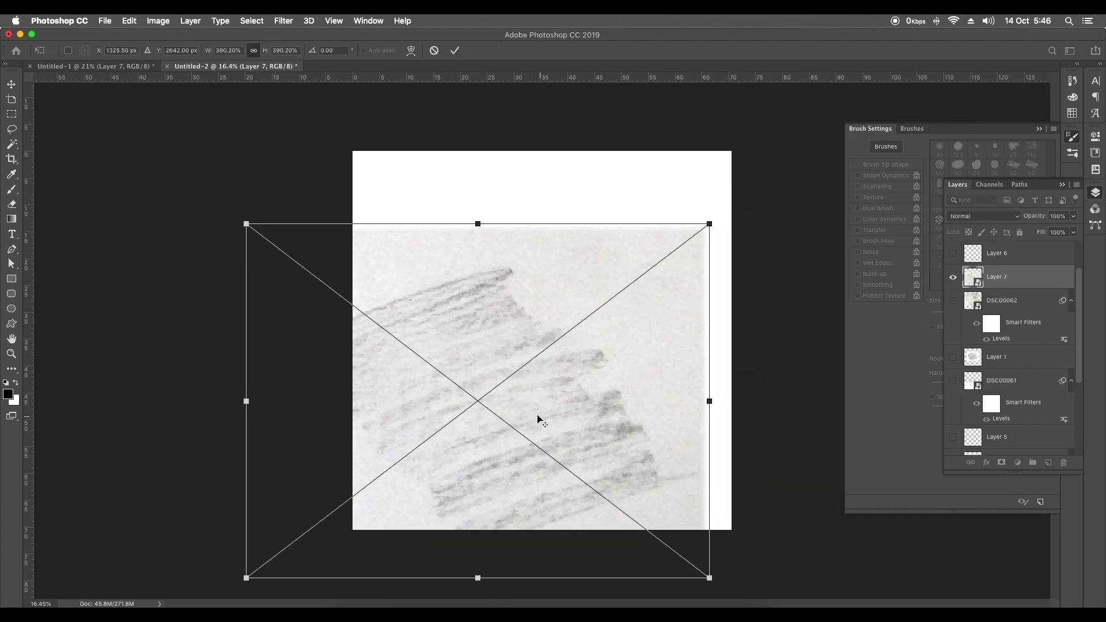
{"action": "left_click_drag", "start_coordinate": [539, 420], "coordinate": [628, 334]}
{"action": "key", "text": "Escape"}
{"action": "scroll", "coordinate": [617, 300], "scroll_direction": "up", "scroll_amount": 5}
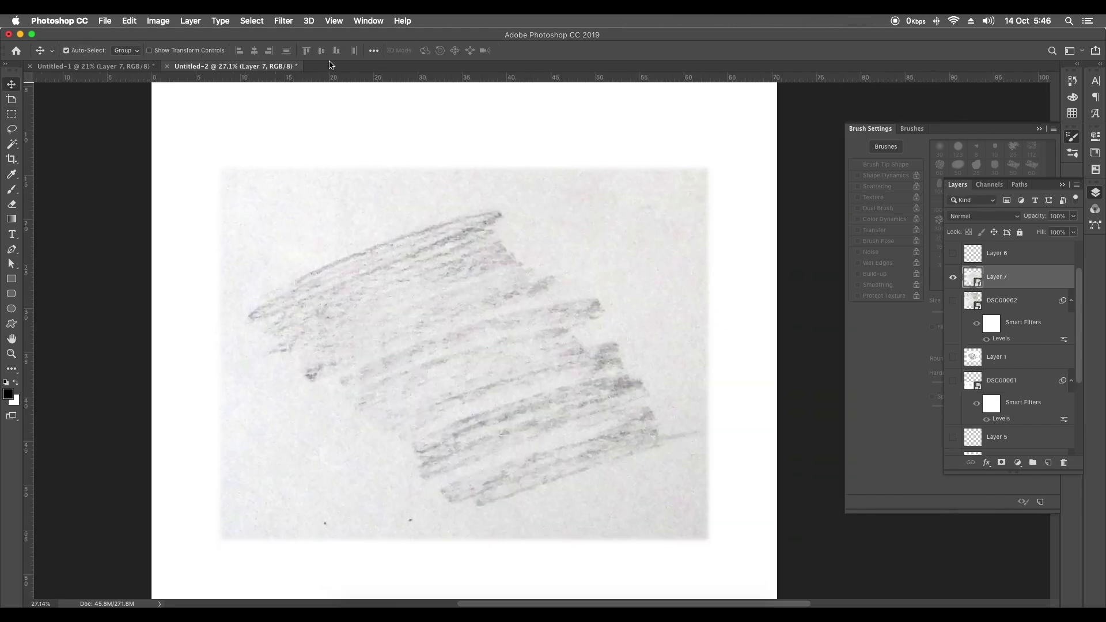
Apply Levels to the shading photo with white input 235 and midtone 0.93 to brighten the paper background
{"action": "left_click", "coordinate": [158, 21]}
{"action": "mouse_move", "coordinate": [173, 52]}
{"action": "left_click", "coordinate": [294, 63]}
{"action": "key", "text": "ctrl+l"}
{"action": "left_click_drag", "start_coordinate": [822, 193], "coordinate": [811, 192]}
{"action": "left_click_drag", "start_coordinate": [744, 193], "coordinate": [747, 196]}
{"action": "scroll", "coordinate": [473, 377], "scroll_direction": "down", "scroll_amount": 5}
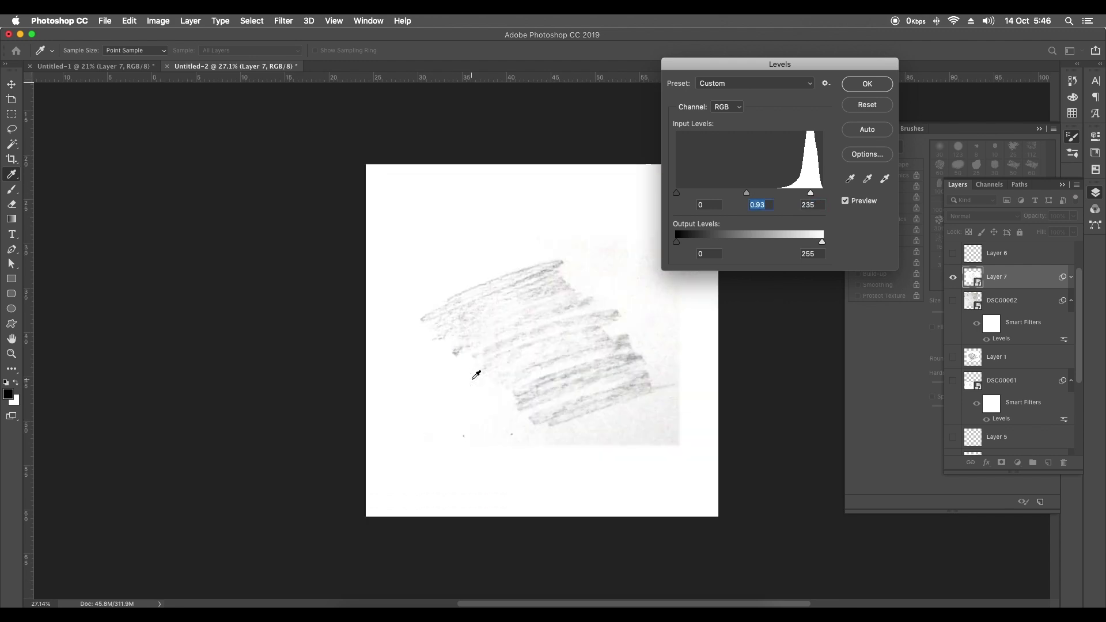
{"action": "scroll", "coordinate": [484, 366], "scroll_direction": "up", "scroll_amount": 1}
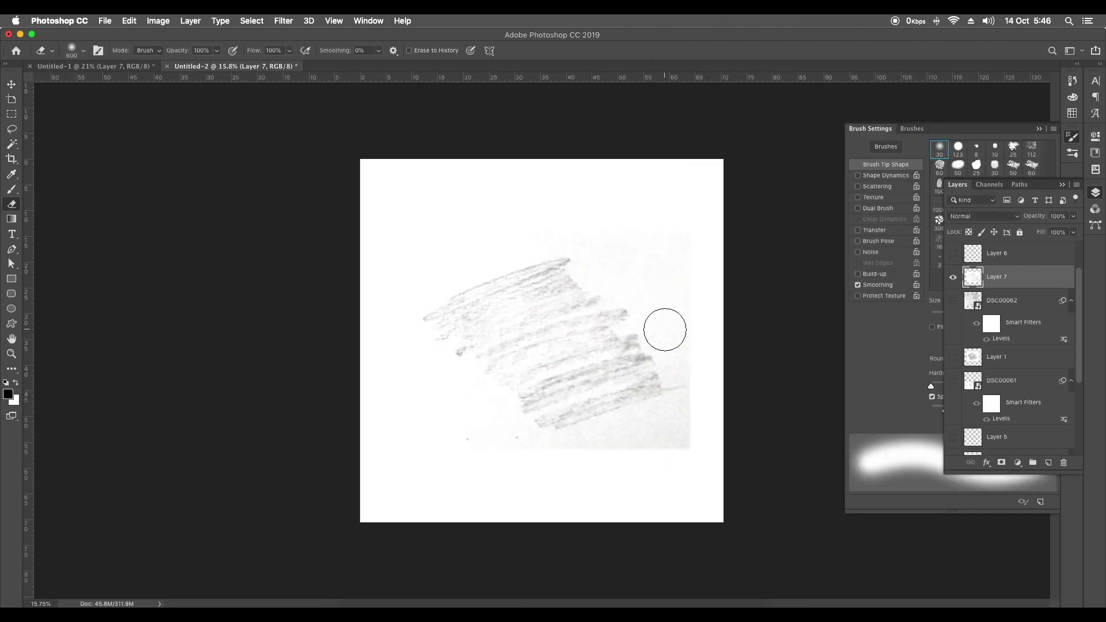
Erase the leftover paper background and stray specks around the pencil shading with the soft eraser
{"action": "scroll", "coordinate": [665, 330], "scroll_direction": "up", "scroll_amount": 5}
{"action": "mouse_move", "coordinate": [699, 514]}
{"action": "left_mouse_down"}
{"action": "mouse_move", "coordinate": [665, 509]}
{"action": "mouse_move", "coordinate": [635, 531]}
{"action": "mouse_move", "coordinate": [454, 543]}
{"action": "left_mouse_up"}
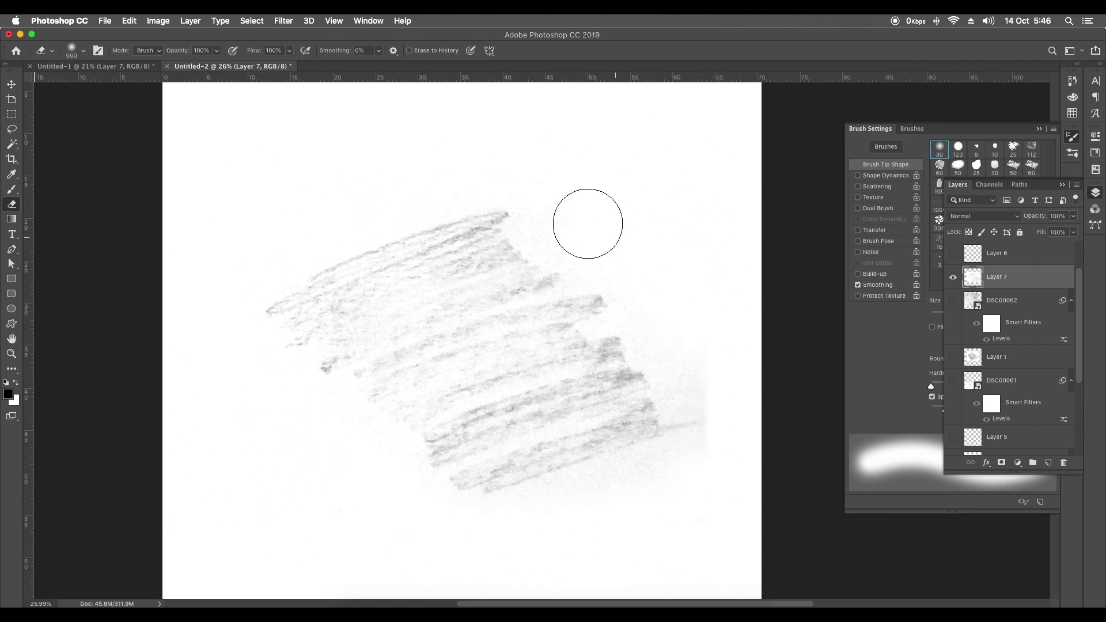
{"action": "left_click_drag", "start_coordinate": [739, 472], "coordinate": [554, 525]}
{"action": "scroll", "coordinate": [560, 489], "scroll_direction": "down", "scroll_amount": 4}
{"action": "scroll", "coordinate": [561, 489], "scroll_direction": "up", "scroll_amount": 6}
{"action": "scroll", "coordinate": [405, 475], "scroll_direction": "down", "scroll_amount": 3}
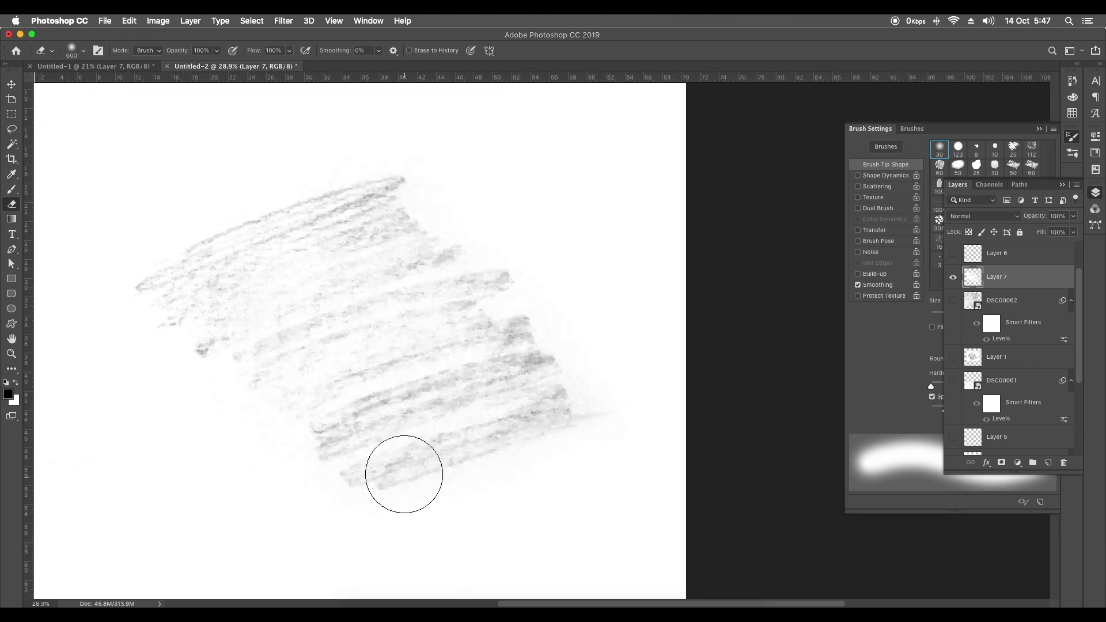
Marquee-select the cleaned pencil shading and define it as a brush preset named Shades
{"action": "scroll", "coordinate": [418, 341], "scroll_direction": "down", "scroll_amount": 4}
{"action": "left_click", "coordinate": [11, 84]}
{"action": "left_click_drag", "start_coordinate": [534, 382], "coordinate": [534, 375]}
{"action": "left_click", "coordinate": [11, 114]}
{"action": "left_click_drag", "start_coordinate": [392, 186], "coordinate": [715, 498]}
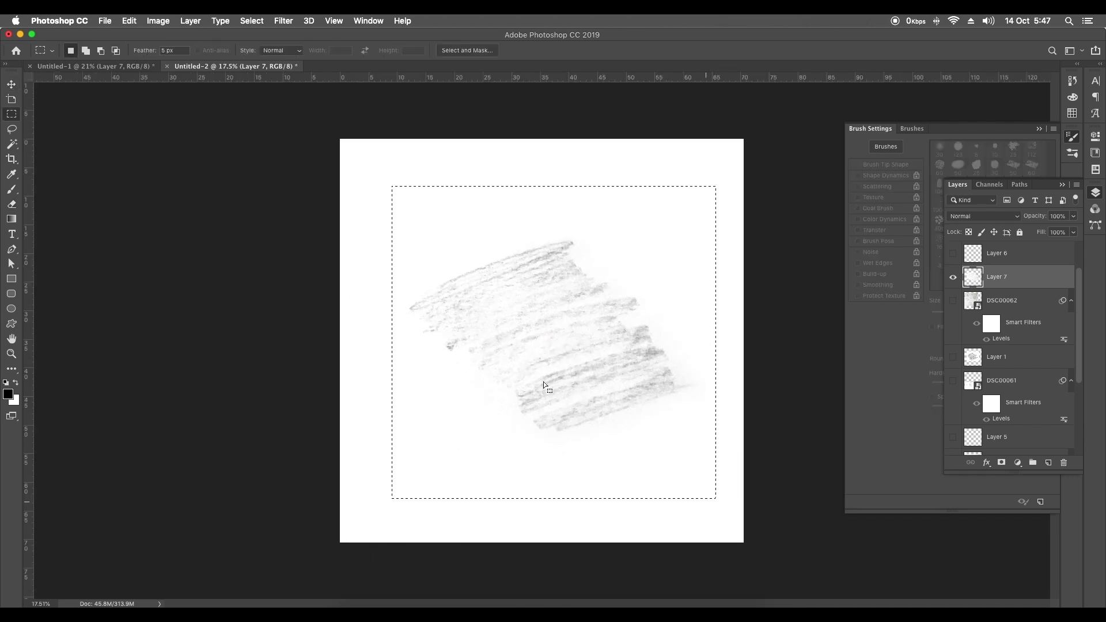
{"action": "left_click", "coordinate": [130, 21]}
{"action": "left_click", "coordinate": [191, 328]}
{"action": "type", "text": "Shades"}
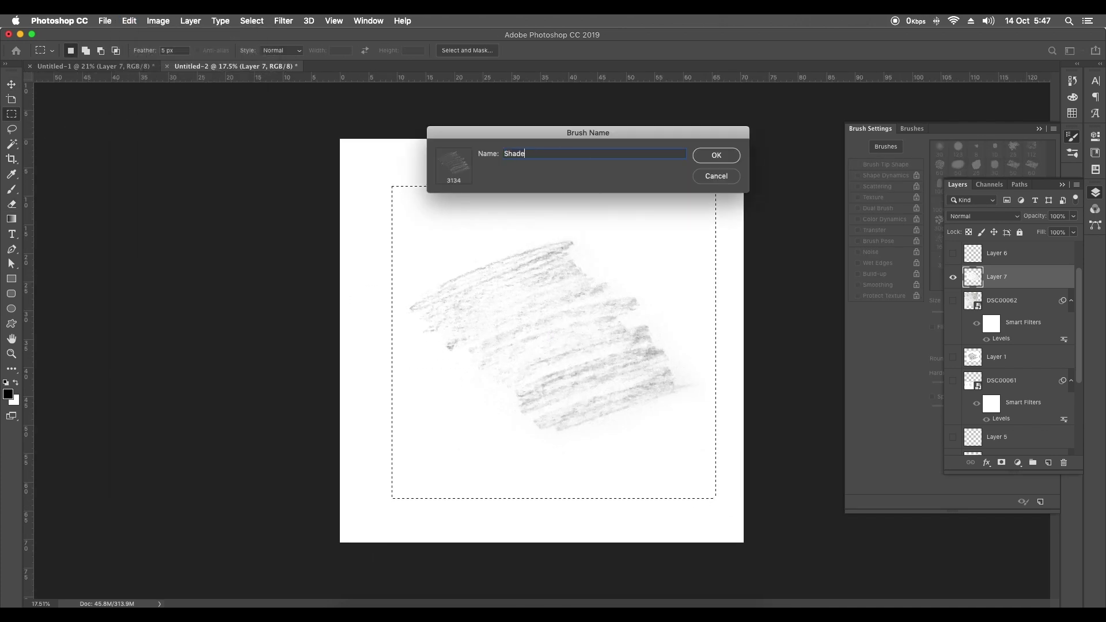
{"action": "key", "text": "Return"}
Clear the pencil shading from Layer 7 and remove the selection
{"action": "key", "text": "super+a"}
{"action": "key", "text": "BackSpace"}
{"action": "key", "text": "super+d"}
Reduce the shading brush size to 1900 px, stamp it three times as a test and undo the stamps
{"action": "key", "text": "bracketleft"}
{"action": "key", "text": "bracketleft"}
{"action": "key", "text": "bracketleft"}
{"action": "key", "text": "bracketleft"}
{"action": "key", "text": "bracketleft"}
{"action": "key", "text": "bracketleft"}
{"action": "key", "text": "bracketleft"}
{"action": "key", "text": "bracketleft"}
{"action": "key", "text": "bracketleft"}
{"action": "key", "text": "bracketleft"}
{"action": "key", "text": "bracketleft"}
{"action": "key", "text": "bracketleft"}
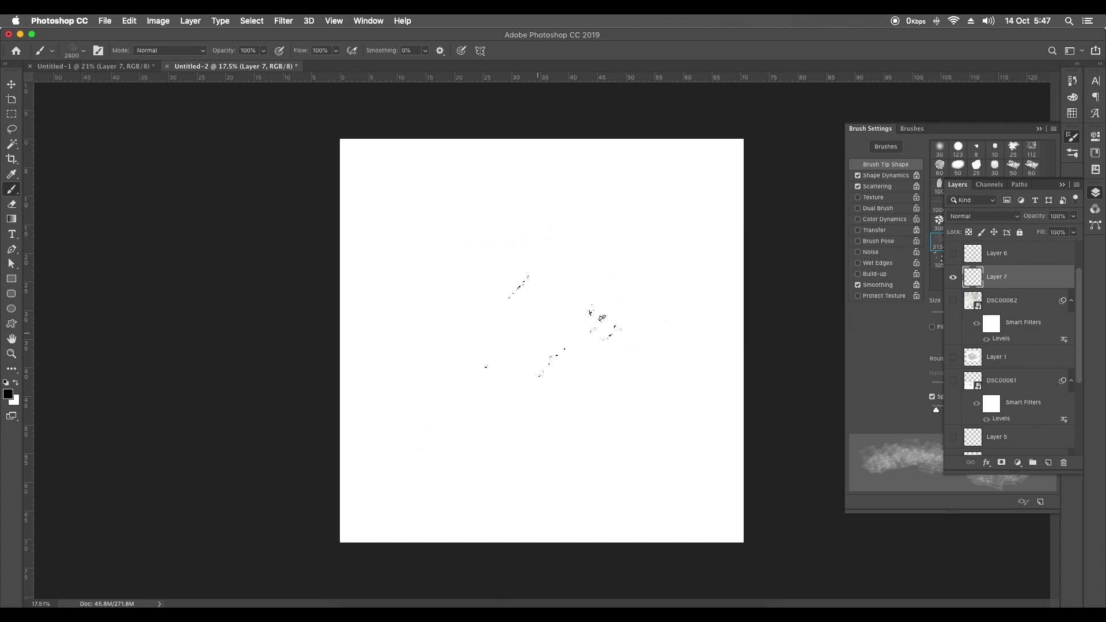
{"action": "left_click", "coordinate": [566, 286]}
{"action": "left_click", "coordinate": [497, 371]}
{"action": "left_click", "coordinate": [548, 476]}
{"action": "key", "text": "super+z"}
{"action": "key", "text": "super+z"}
{"action": "key", "text": "super+z"}
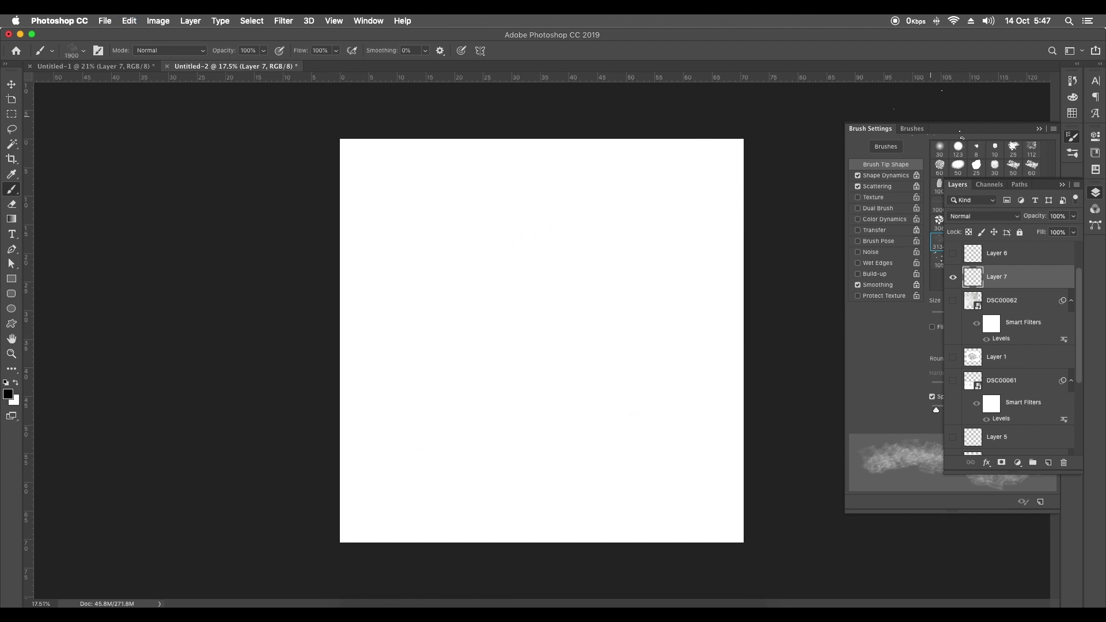
Set the shading brush tip's Spacing to 25%, then paint test strokes and undo them
{"action": "key", "text": "v"}
{"action": "key", "text": "b"}
{"action": "left_click", "coordinate": [886, 176]}
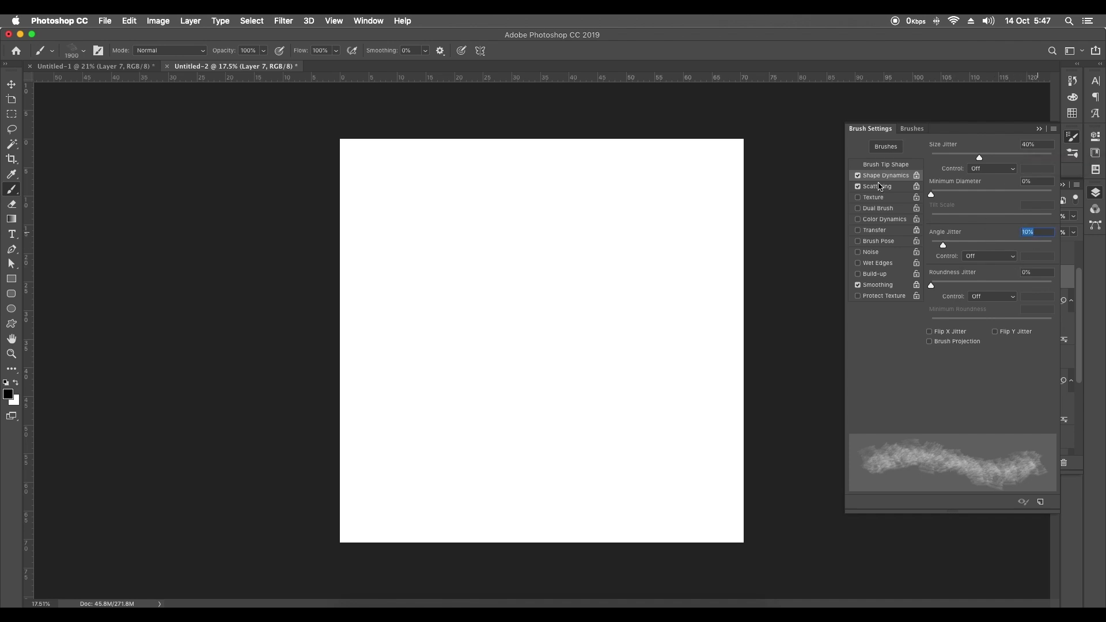
{"action": "left_click", "coordinate": [884, 166]}
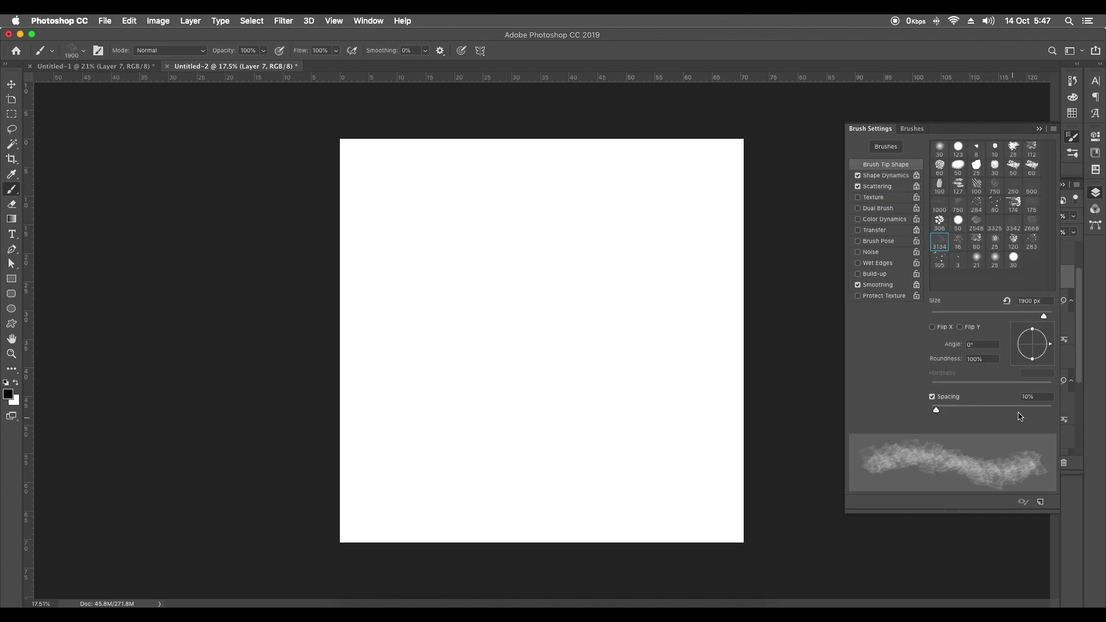
{"action": "left_click", "coordinate": [944, 396]}
{"action": "type", "text": "25"}
{"action": "key", "text": "Return"}
{"action": "left_click_drag", "start_coordinate": [586, 261], "coordinate": [438, 365]}
{"action": "key", "text": "super+z"}
{"action": "mouse_move", "coordinate": [617, 193]}
{"action": "left_mouse_down"}
{"action": "mouse_move", "coordinate": [410, 382]}
{"action": "mouse_move", "coordinate": [645, 398]}
{"action": "left_mouse_up"}
{"action": "left_click_drag", "start_coordinate": [637, 346], "coordinate": [512, 449]}
{"action": "key", "text": "super+z"}
{"action": "key", "text": "super+z"}
Set the shading brush's Scatter to 100%, paint a test stroke and undo it
{"action": "left_click", "coordinate": [887, 186]}
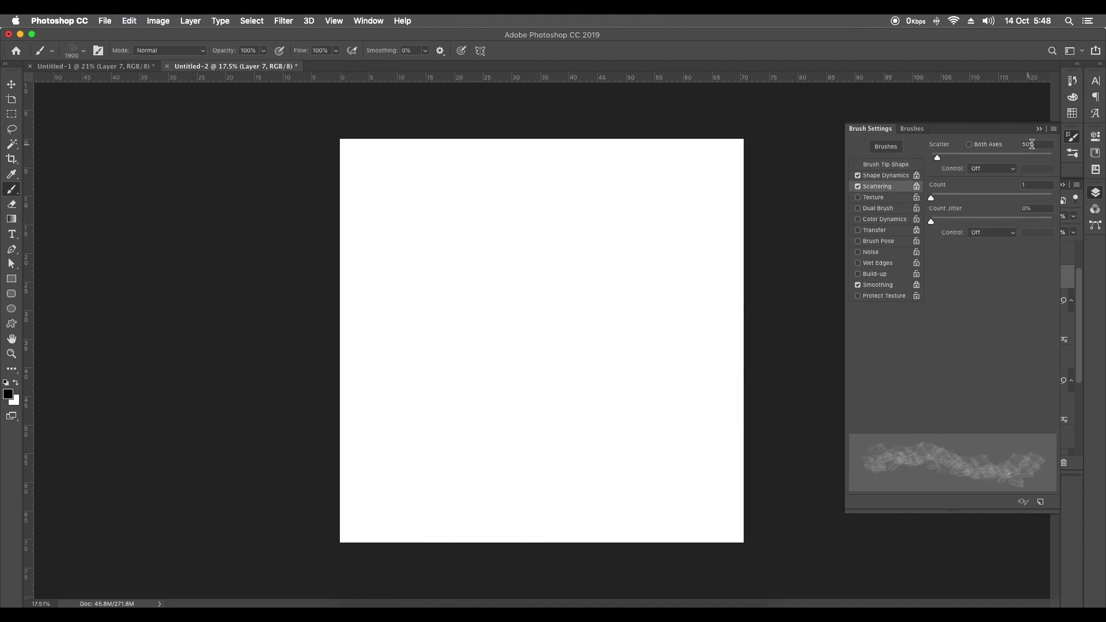
{"action": "left_click_drag", "start_coordinate": [1031, 144], "coordinate": [1004, 147]}
{"action": "type", "text": "100"}
{"action": "key", "text": "Return"}
{"action": "left_click_drag", "start_coordinate": [634, 231], "coordinate": [464, 378]}
{"action": "key", "text": "super+z"}
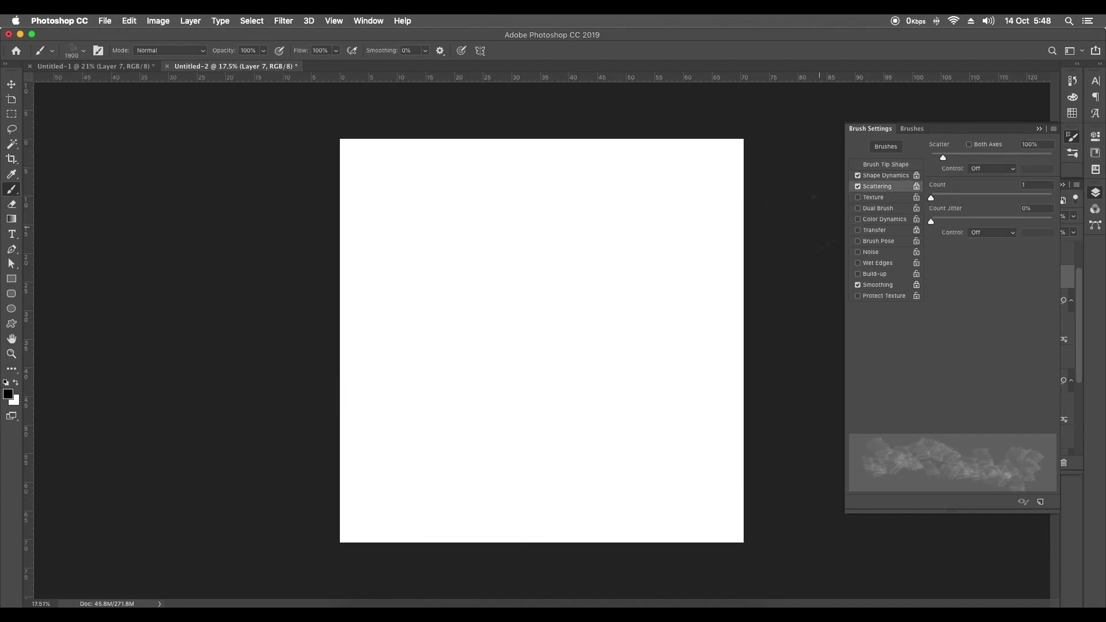
Enable Transfer for the shading brush with Opacity Jitter at 70% and paint test strokes on the canvas
{"action": "left_click", "coordinate": [872, 230]}
{"action": "left_click_drag", "start_coordinate": [991, 157], "coordinate": [1015, 157]}
{"action": "mouse_move", "coordinate": [679, 231]}
{"action": "left_mouse_down"}
{"action": "mouse_move", "coordinate": [628, 311]}
{"action": "mouse_move", "coordinate": [490, 403]}
{"action": "left_mouse_up"}
{"action": "key", "text": "super+z"}
{"action": "mouse_move", "coordinate": [438, 265]}
{"action": "left_mouse_down"}
{"action": "mouse_move", "coordinate": [657, 328]}
{"action": "mouse_move", "coordinate": [485, 432]}
{"action": "left_mouse_up"}
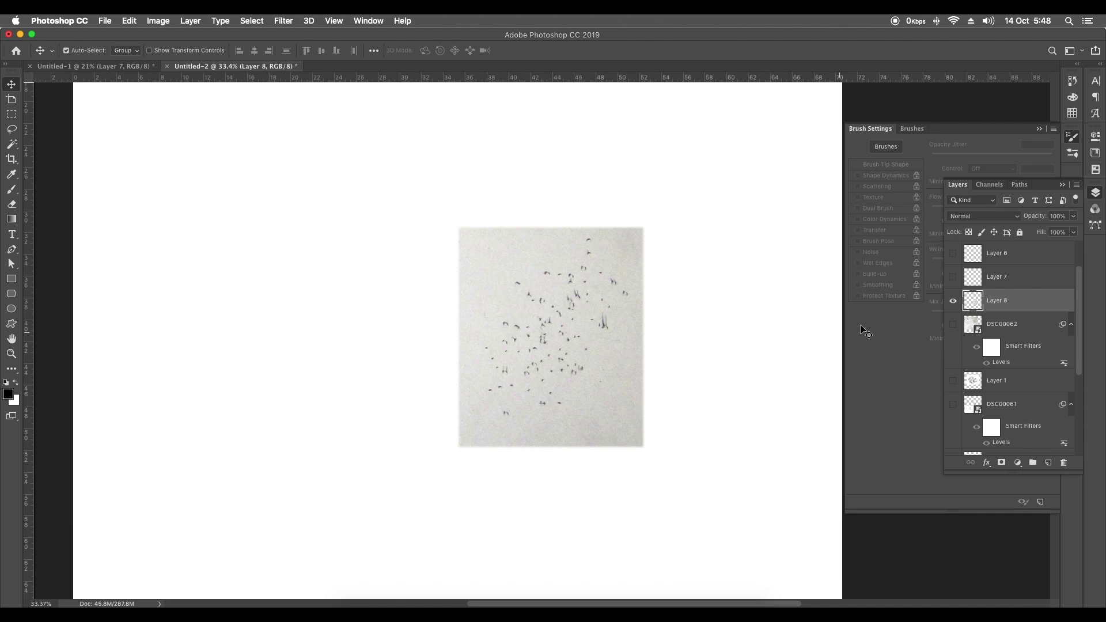
Convert the pencil dots photo on Layer 8 to a smart object, then enlarge and centre it on the canvas
{"action": "right_click", "coordinate": [1045, 305]}
{"action": "left_click", "coordinate": [969, 263]}
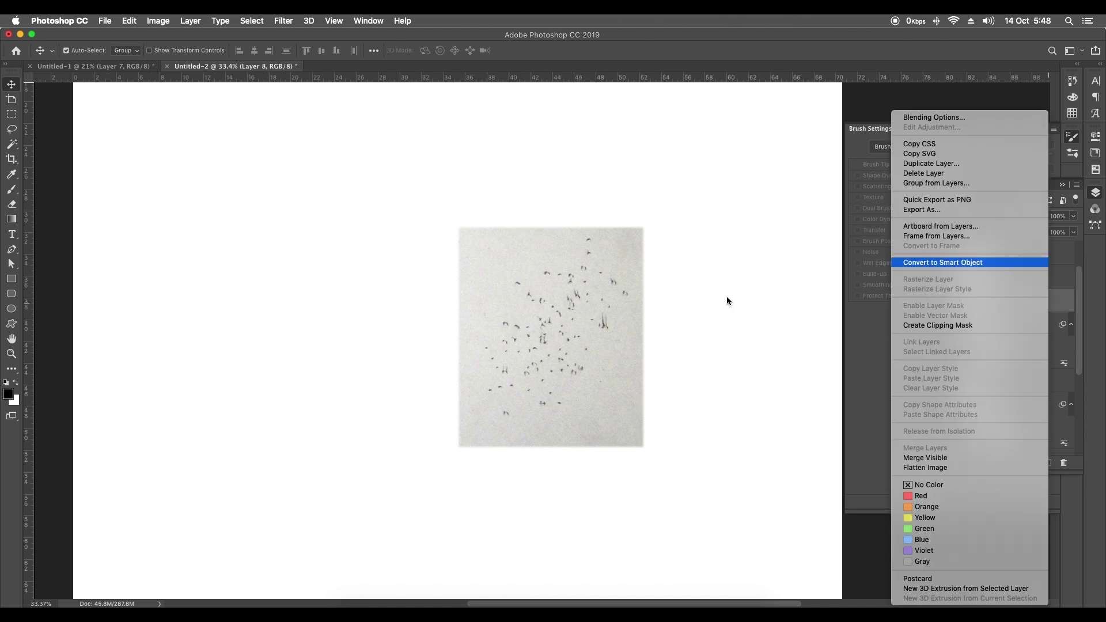
{"action": "scroll", "coordinate": [727, 296], "scroll_direction": "down", "scroll_amount": 3}
{"action": "left_click_drag", "start_coordinate": [593, 378], "coordinate": [521, 337]}
{"action": "key", "text": "super+t"}
{"action": "left_click_drag", "start_coordinate": [582, 275], "coordinate": [708, 184]}
{"action": "key", "text": "Return"}
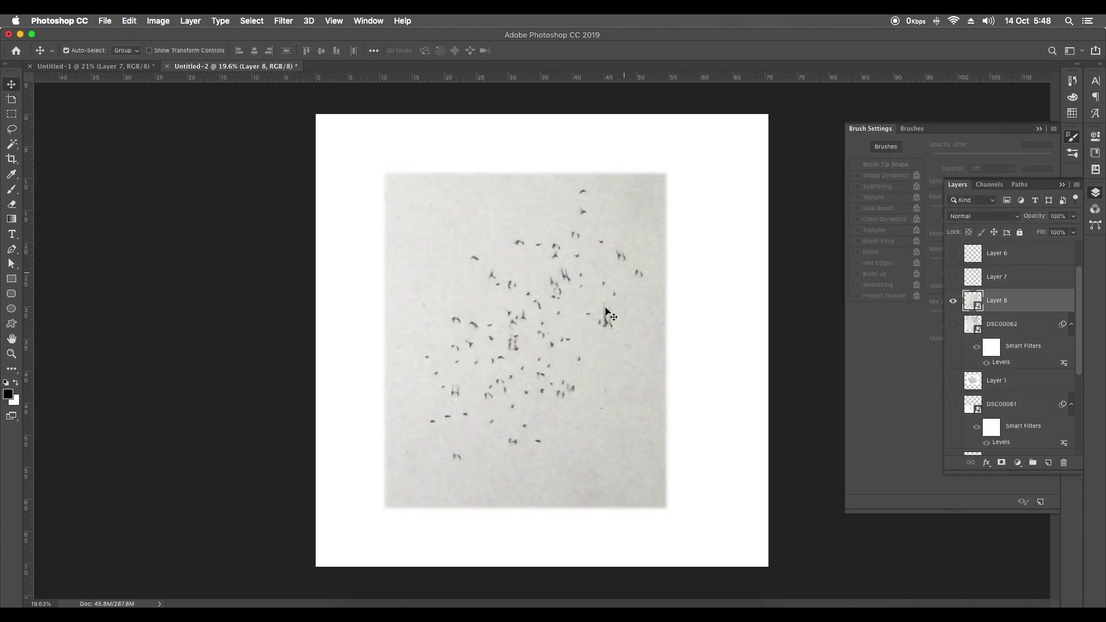
{"action": "scroll", "coordinate": [617, 320], "scroll_direction": "up", "scroll_amount": 5}
{"action": "scroll", "coordinate": [563, 329], "scroll_direction": "down", "scroll_amount": 5}
{"action": "scroll", "coordinate": [561, 326], "scroll_direction": "up", "scroll_amount": 1}
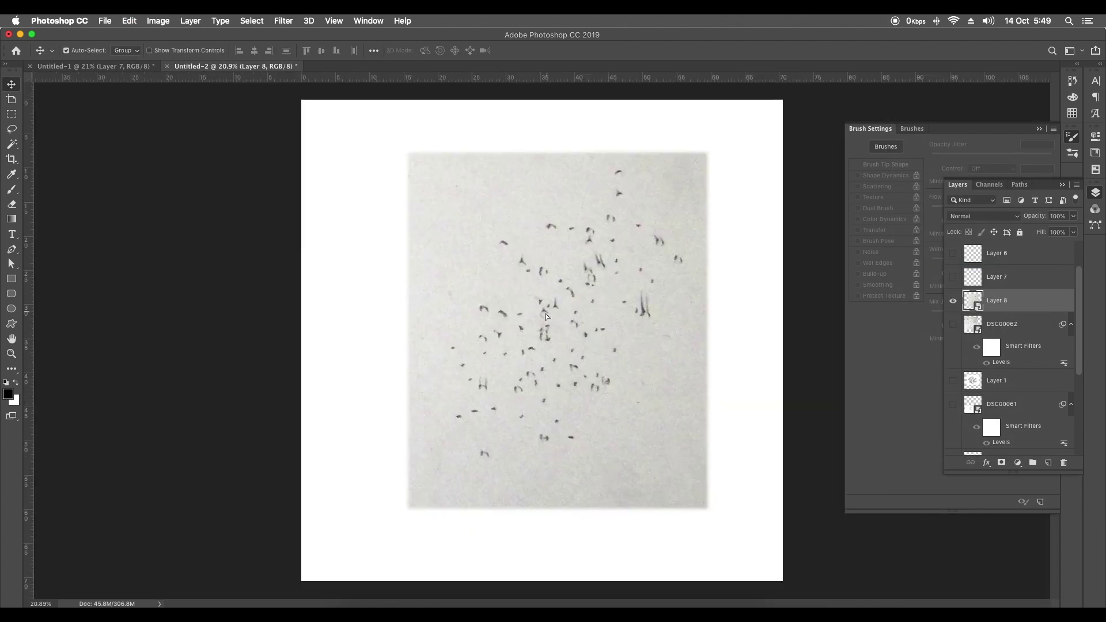
{"action": "left_click_drag", "start_coordinate": [545, 313], "coordinate": [529, 314]}
Apply Levels with white input 219 to the dots photo and erase the remaining paper background
{"action": "left_click", "coordinate": [157, 20]}
{"action": "mouse_move", "coordinate": [173, 52]}
{"action": "left_click", "coordinate": [296, 63]}
{"action": "left_click_drag", "start_coordinate": [822, 193], "coordinate": [799, 199]}
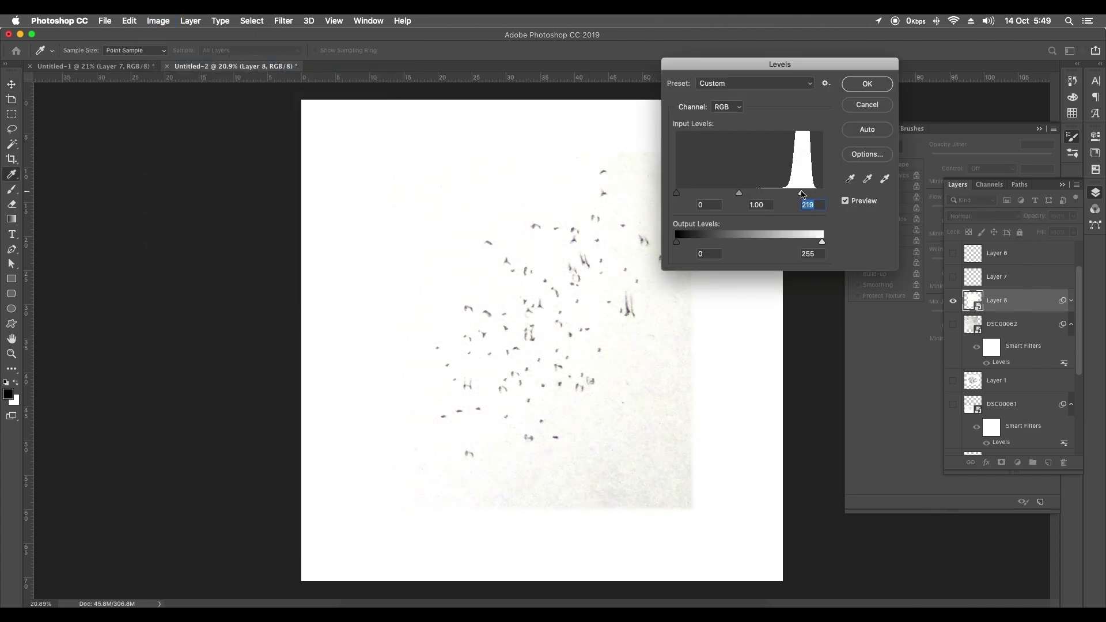
{"action": "left_click", "coordinate": [867, 84]}
{"action": "key", "text": "e"}
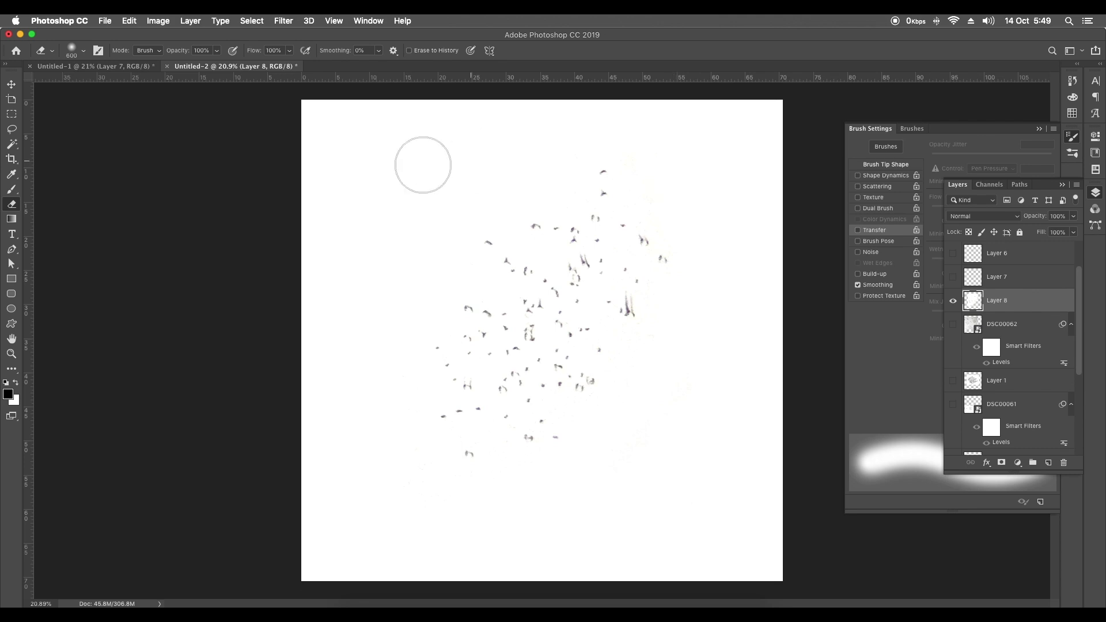
Marquee-select the cleaned pencil dots, define them as a brush preset named dottes, and deselect
{"action": "key", "text": "m"}
{"action": "left_click_drag", "start_coordinate": [379, 143], "coordinate": [719, 501]}
{"action": "left_click", "coordinate": [129, 20]}
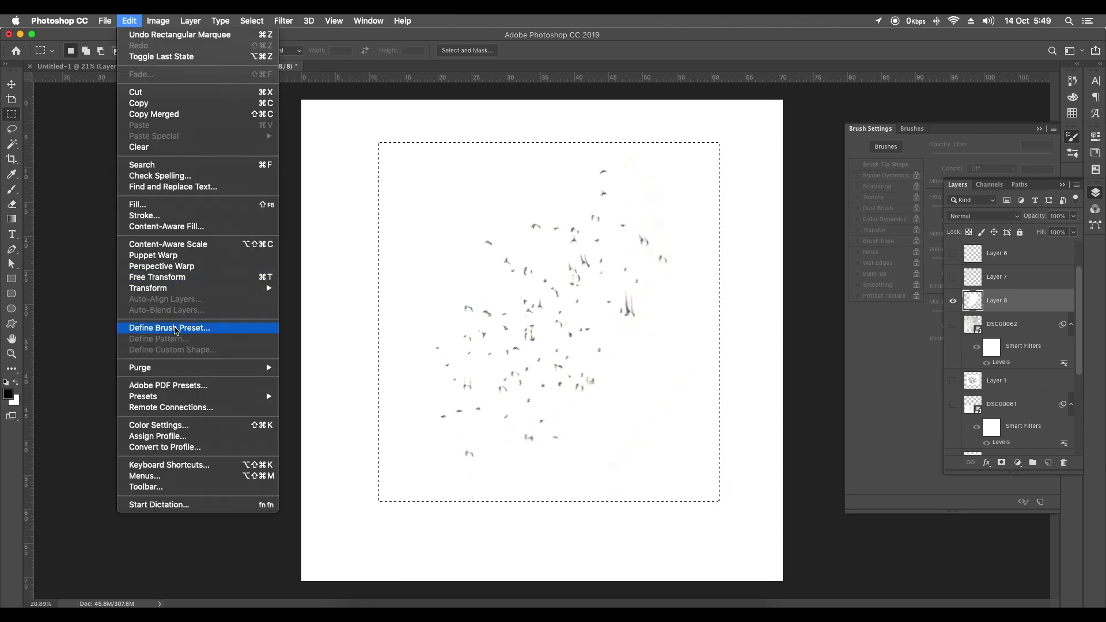
{"action": "left_click", "coordinate": [173, 323]}
{"action": "type", "text": "dottes"}
{"action": "key", "text": "Return"}
{"action": "key", "text": "super+d"}
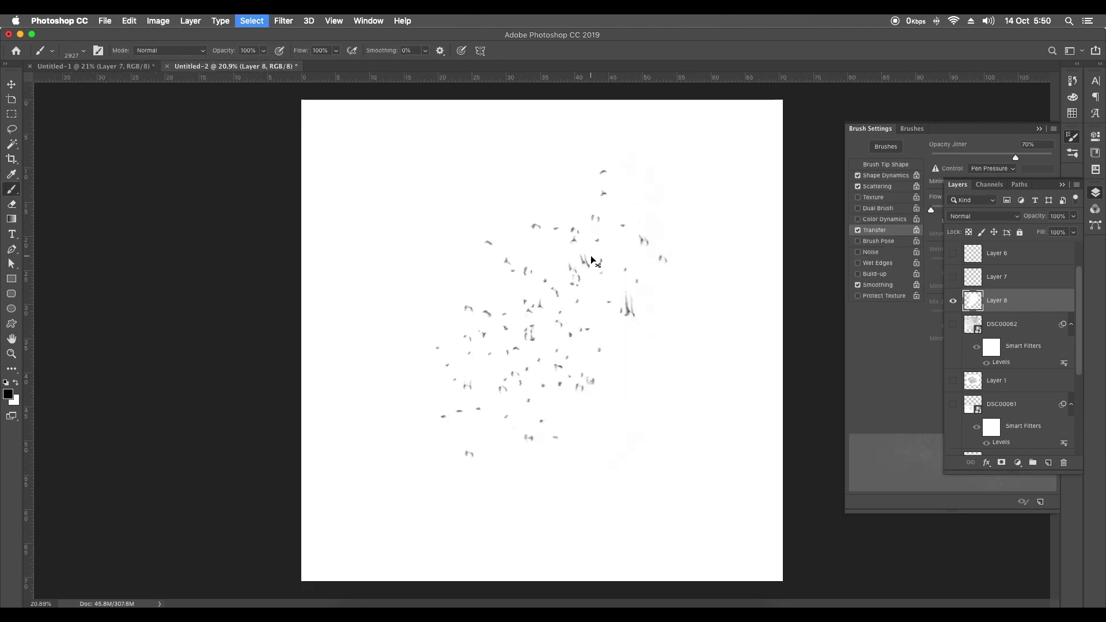
Delete the dots layer, then show and select the empty Layer 7 for brush testing
{"action": "left_click", "coordinate": [11, 84]}
{"action": "key", "text": "BackSpace"}
{"action": "left_click", "coordinate": [954, 277]}
{"action": "left_click", "coordinate": [996, 277]}
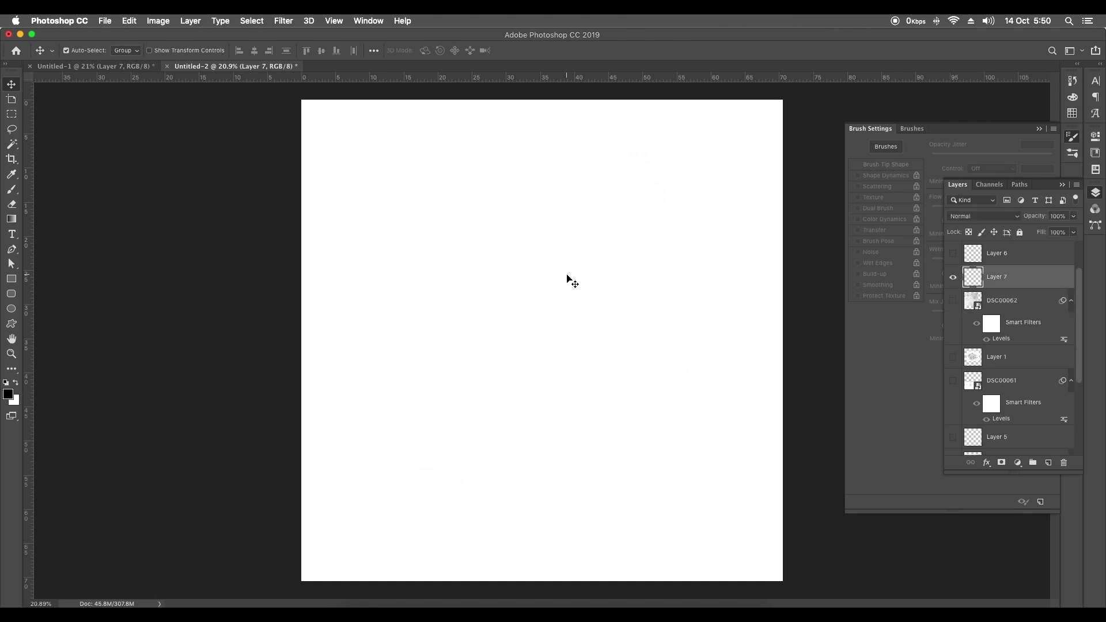
Paint test strokes with the dots brush on Layer 7 and undo them
{"action": "key", "text": "b"}
{"action": "left_click_drag", "start_coordinate": [567, 282], "coordinate": [576, 449]}
{"action": "key", "text": "super+z"}
{"action": "mouse_move", "coordinate": [634, 283]}
{"action": "left_mouse_down"}
{"action": "mouse_move", "coordinate": [432, 272]}
{"action": "mouse_move", "coordinate": [487, 465]}
{"action": "left_mouse_up"}
{"action": "key", "text": "super+z"}
{"action": "key", "text": "super+z"}
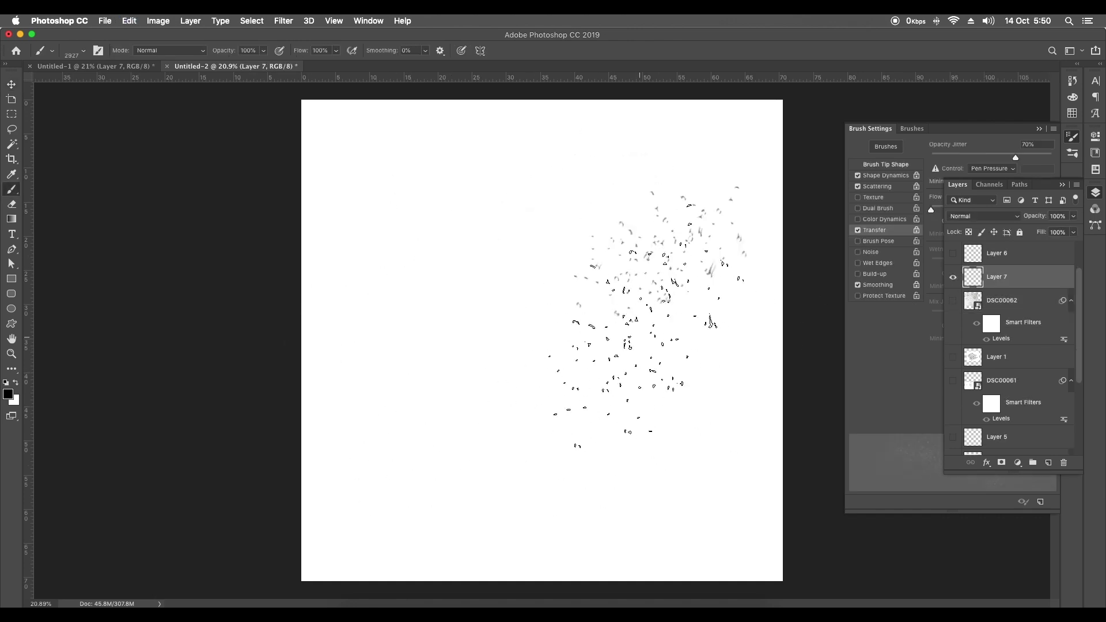
{"action": "key", "text": "super+z"}
Set the dots brush's scattering Count to 2 and Count Jitter to 50%, then paint a test stroke and undo it
{"action": "left_click", "coordinate": [893, 176]}
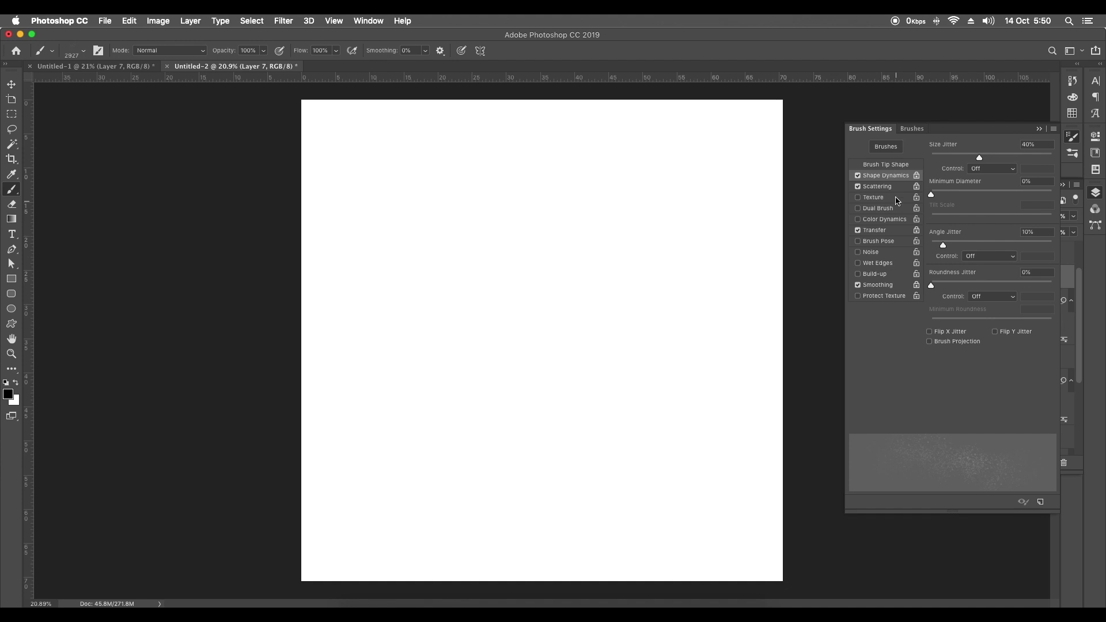
{"action": "left_click", "coordinate": [878, 186]}
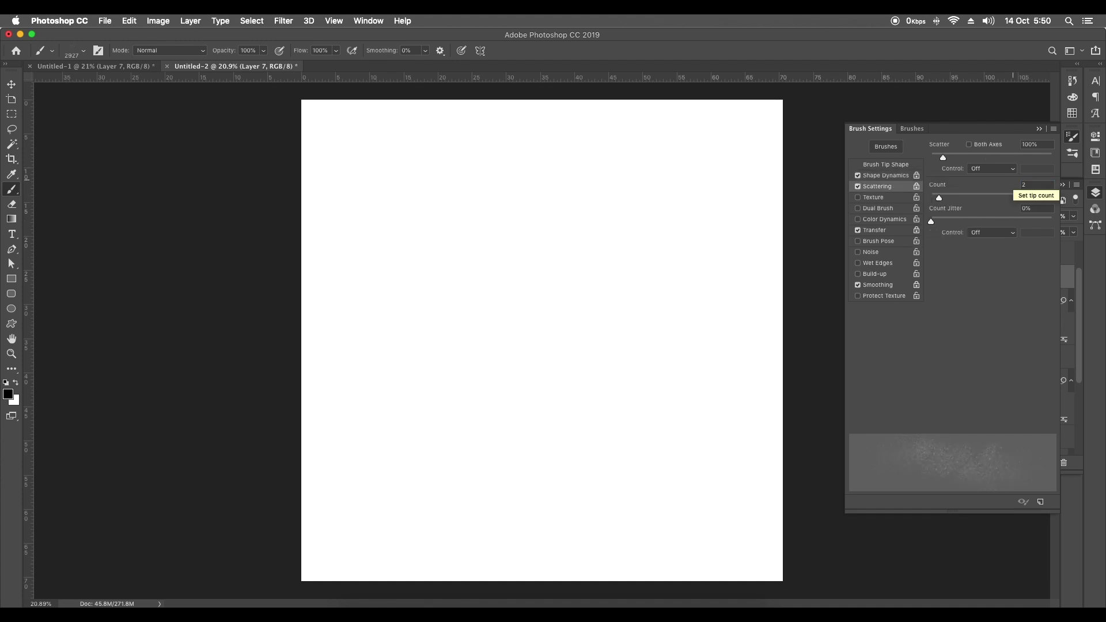
{"action": "left_click", "coordinate": [1032, 144]}
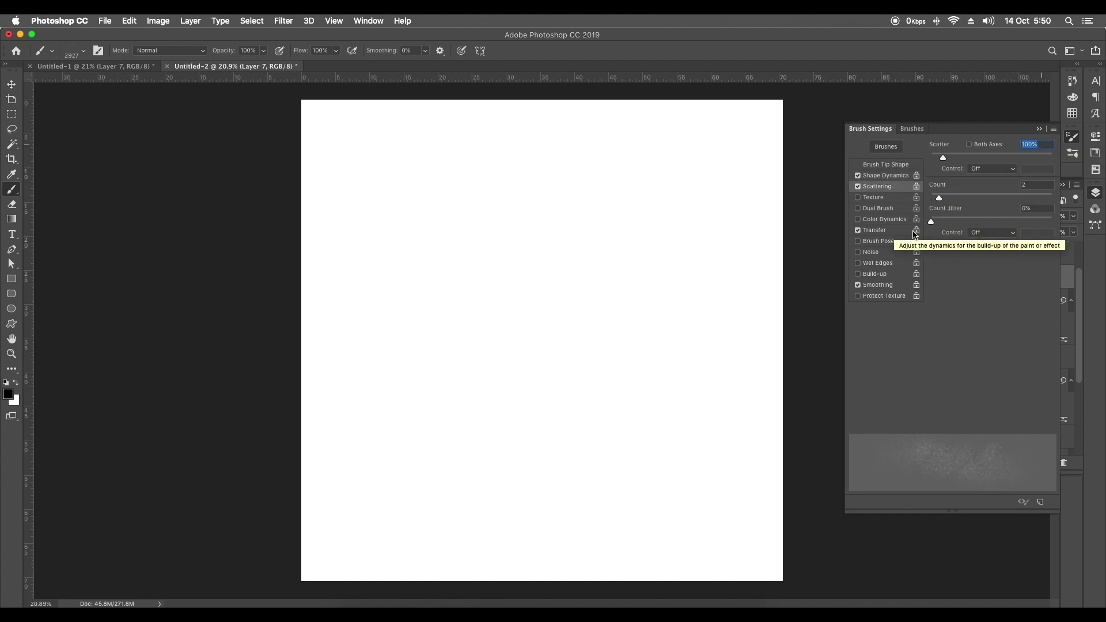
{"action": "key", "text": "Tab"}
{"action": "key", "text": "Tab"}
{"action": "type", "text": "50"}
{"action": "left_click_drag", "start_coordinate": [484, 202], "coordinate": [583, 332]}
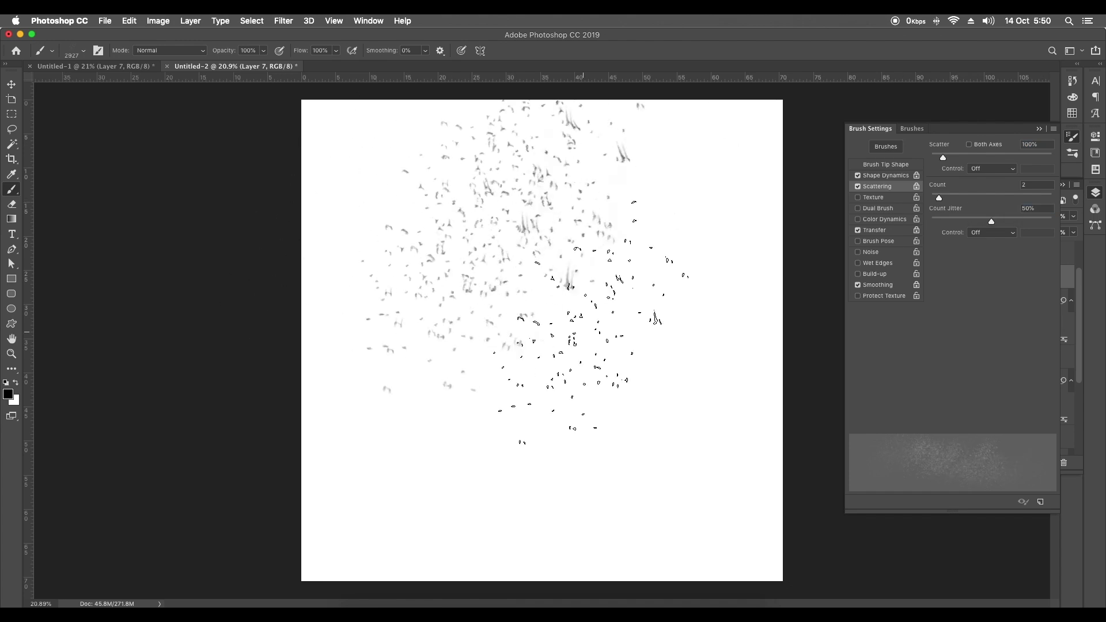
{"action": "key", "text": "super+z"}
Reduce the dots brush size to 1500 px, set its Spacing to 100%, and paint a test stroke
{"action": "key", "text": "bracketleft"}
{"action": "key", "text": "bracketleft"}
{"action": "key", "text": "bracketleft"}
{"action": "key", "text": "bracketleft"}
{"action": "key", "text": "bracketleft"}
{"action": "key", "text": "bracketleft"}
{"action": "key", "text": "bracketleft"}
{"action": "left_click", "coordinate": [886, 164]}
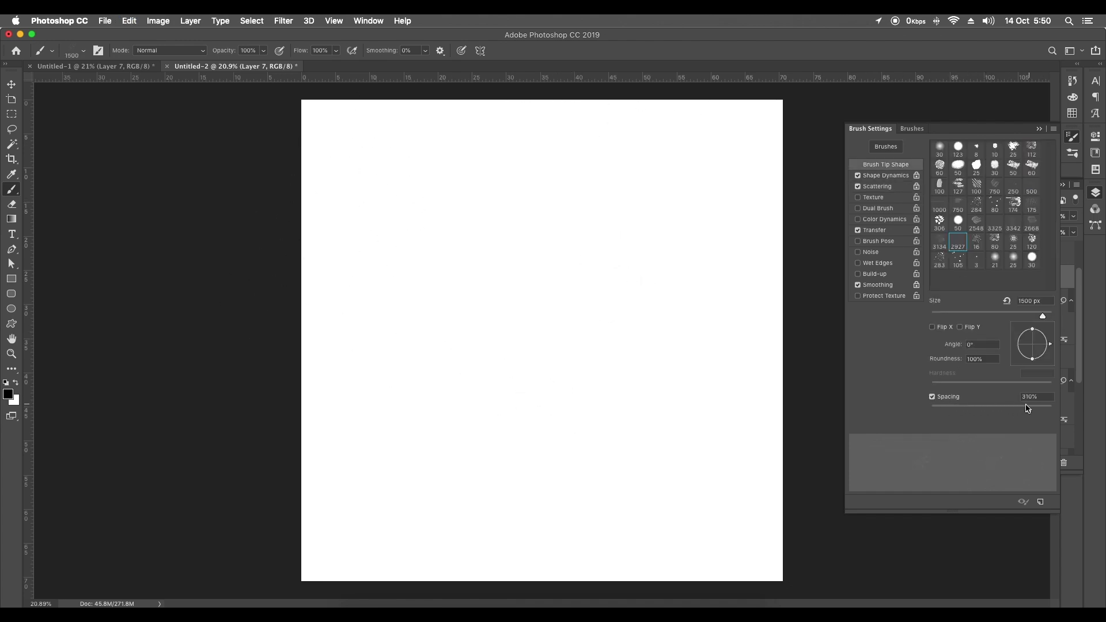
{"action": "left_click_drag", "start_coordinate": [999, 412], "coordinate": [991, 409]}
{"action": "mouse_move", "coordinate": [489, 260]}
{"action": "left_mouse_down"}
{"action": "mouse_move", "coordinate": [577, 254]}
{"action": "mouse_move", "coordinate": [458, 314]}
{"action": "left_mouse_up"}
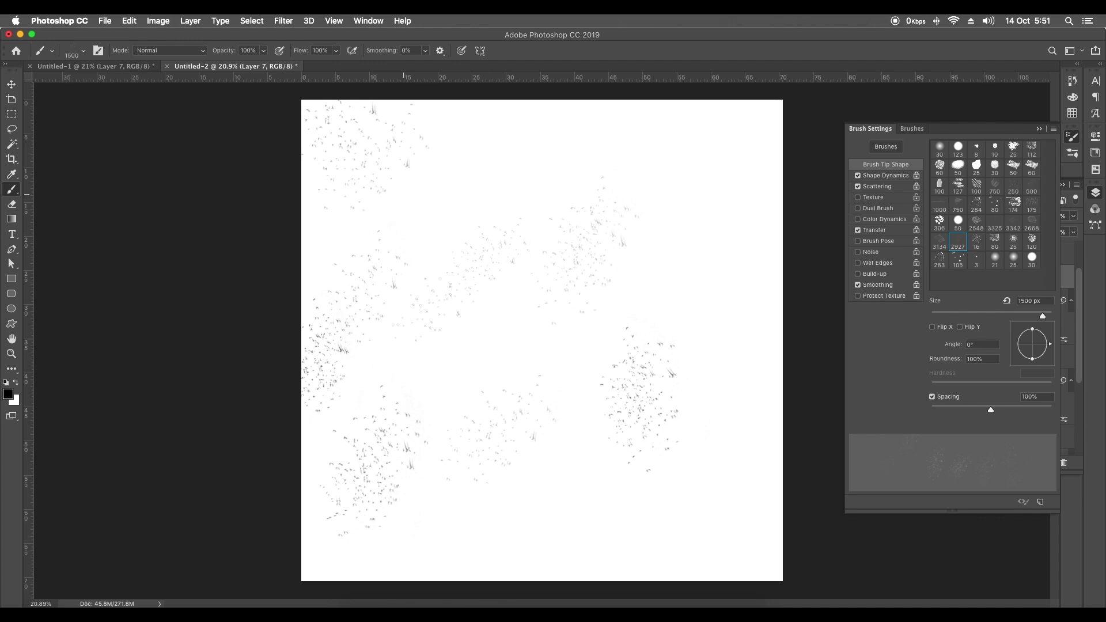
Paint another test stroke with the dots brush on Layer 7
{"action": "left_click_drag", "start_coordinate": [592, 492], "coordinate": [721, 180]}
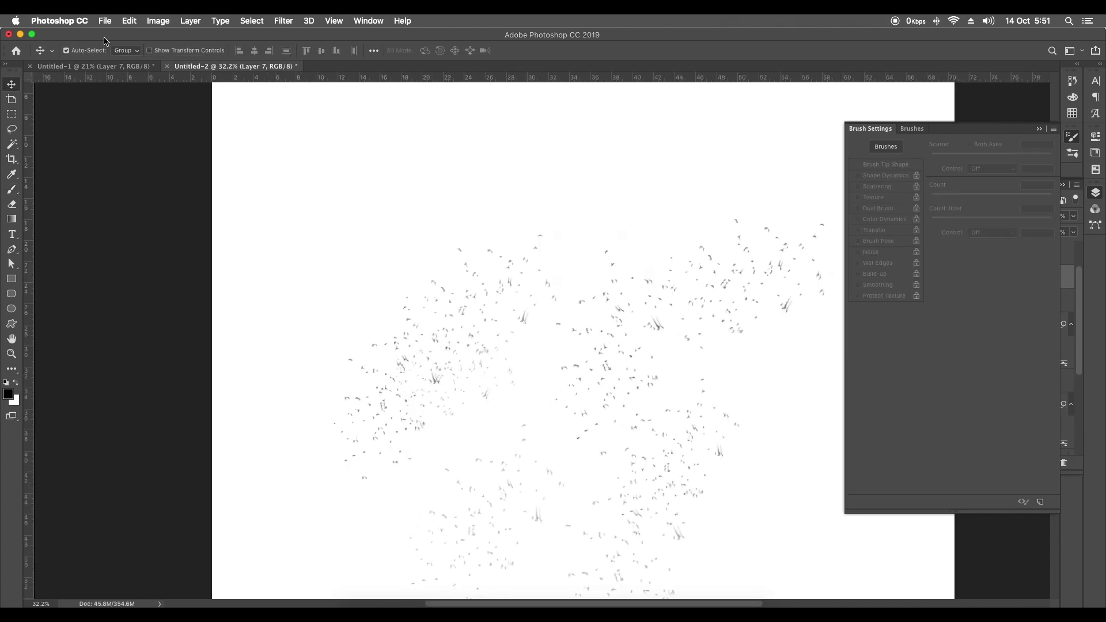
Save the six custom pencil brushes from the Preset Manager as the set Pencil Brushes.abr in the Pencil brushes folder
{"action": "key", "text": "b"}
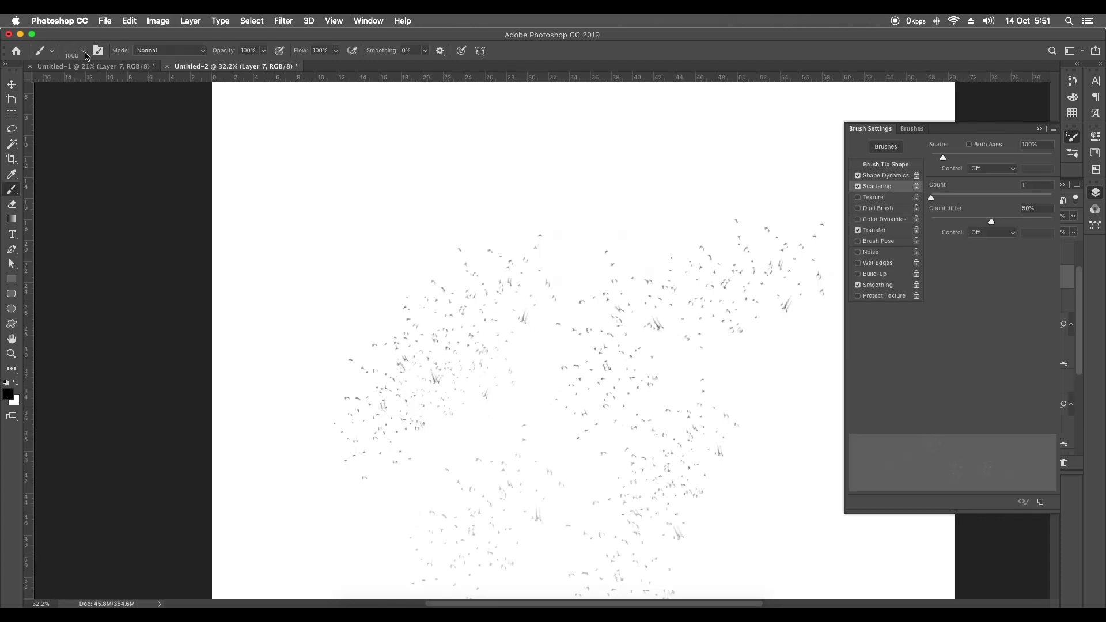
{"action": "left_click", "coordinate": [84, 54]}
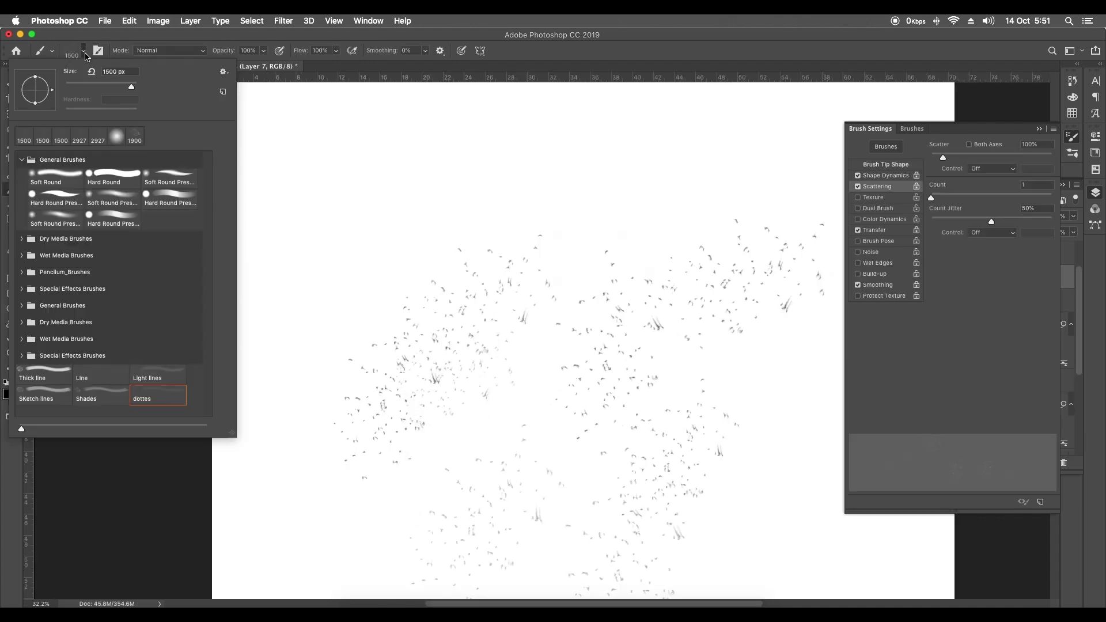
{"action": "left_click", "coordinate": [222, 72]}
{"action": "left_click", "coordinate": [256, 211]}
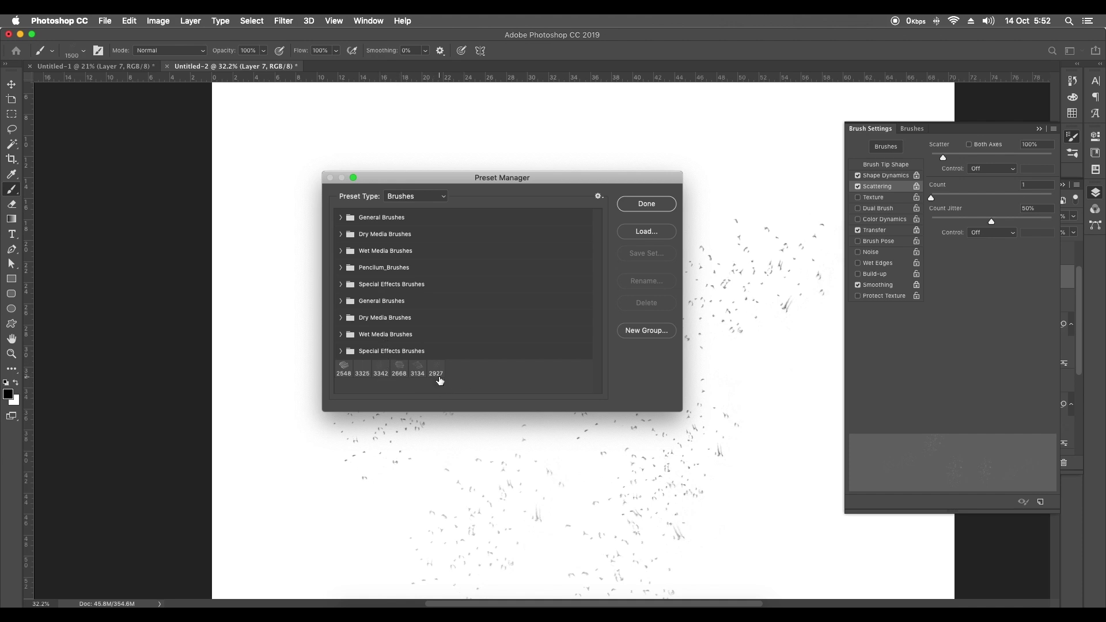
{"action": "left_click", "coordinate": [343, 369], "text": "shift"}
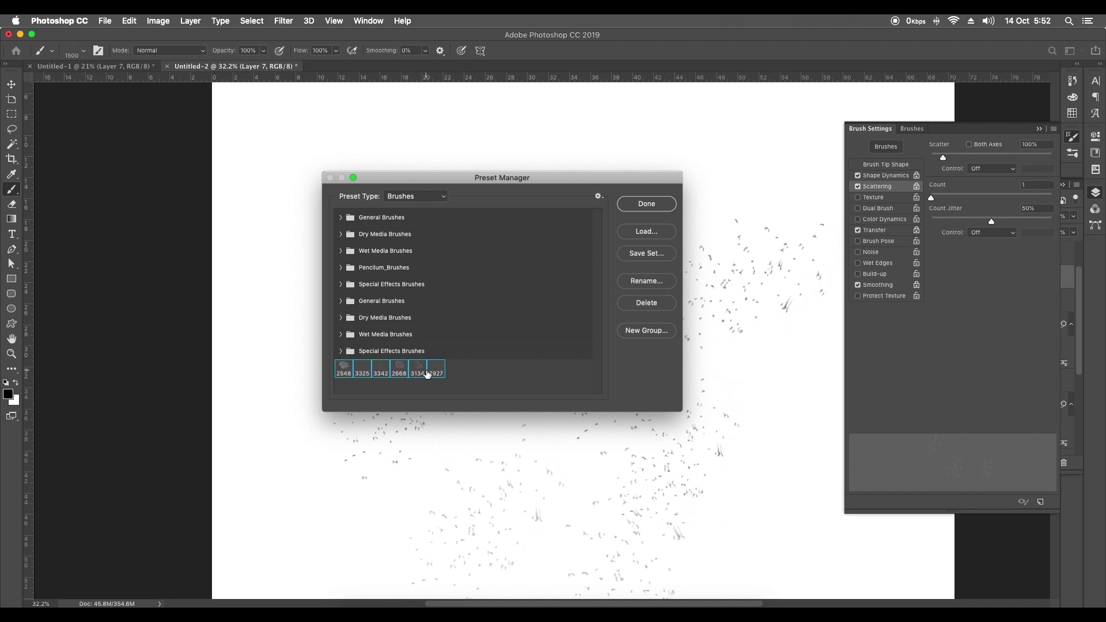
{"action": "left_click", "coordinate": [638, 259]}
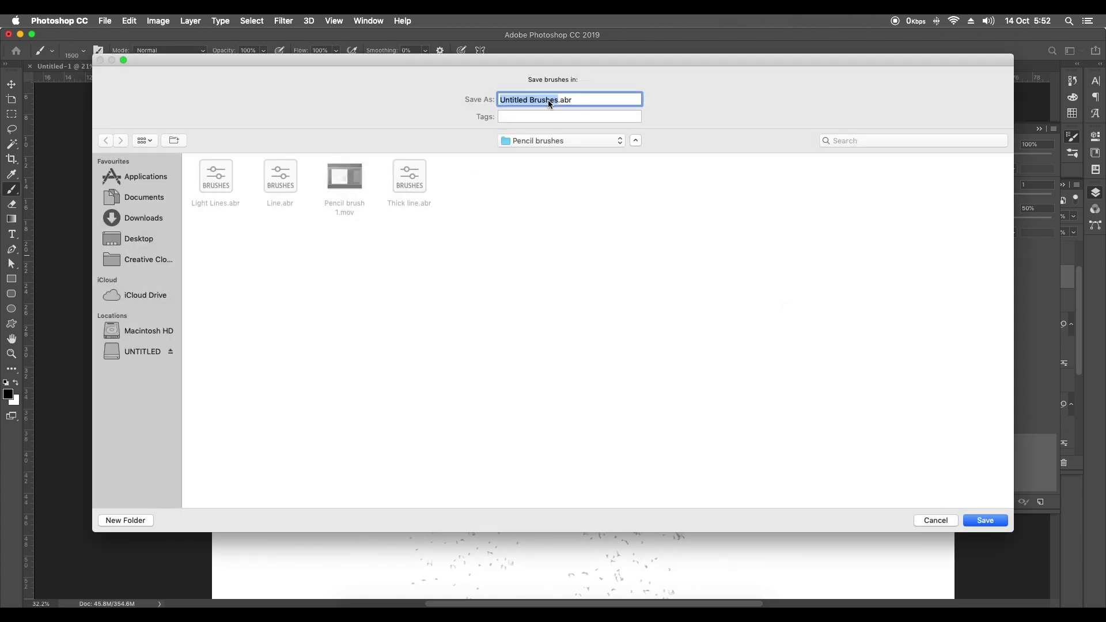
{"action": "type", "text": "Pencil"}
{"action": "left_click", "coordinate": [985, 521]}
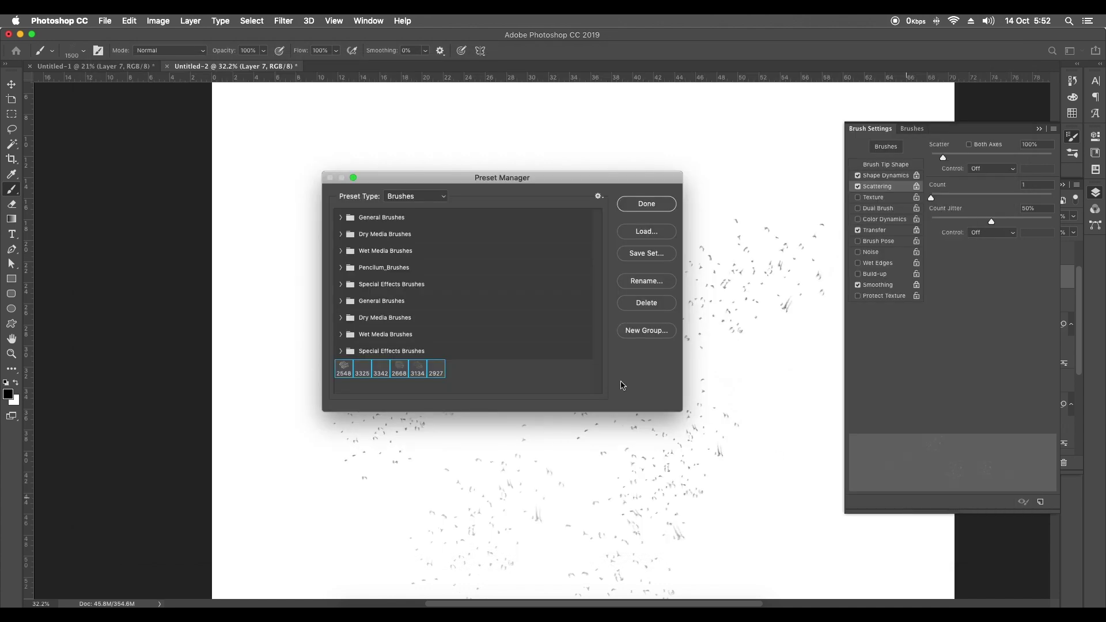
{"action": "left_click", "coordinate": [647, 203]}
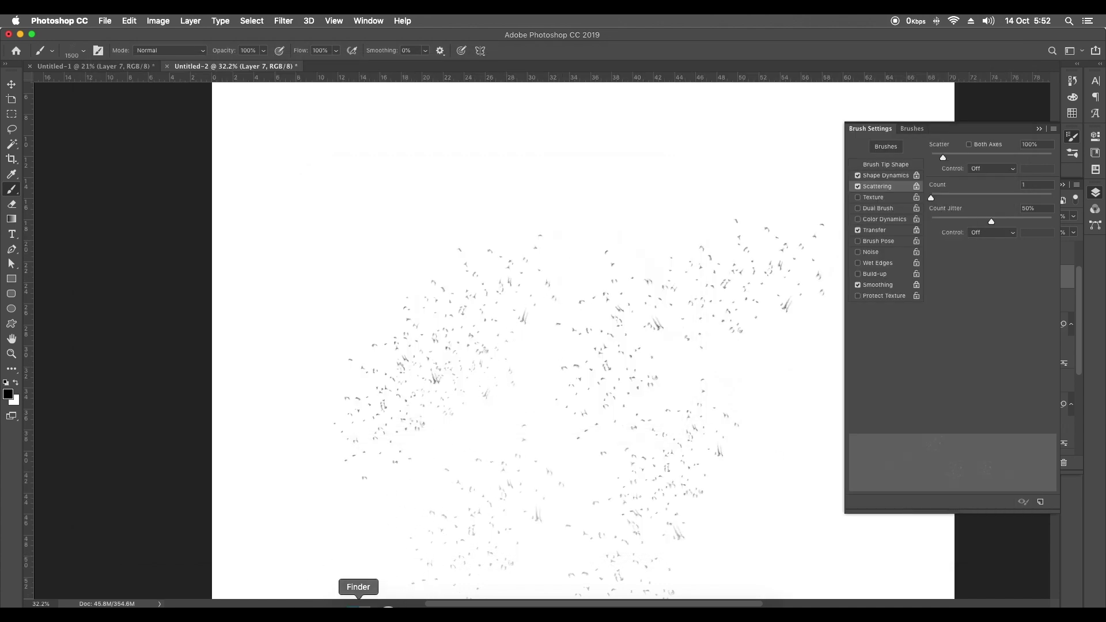
Switch to Finder, check the saved Pencil Brushes.abr in the Pencil brushes folder, and return to Photoshop
{"action": "left_click", "coordinate": [359, 607]}
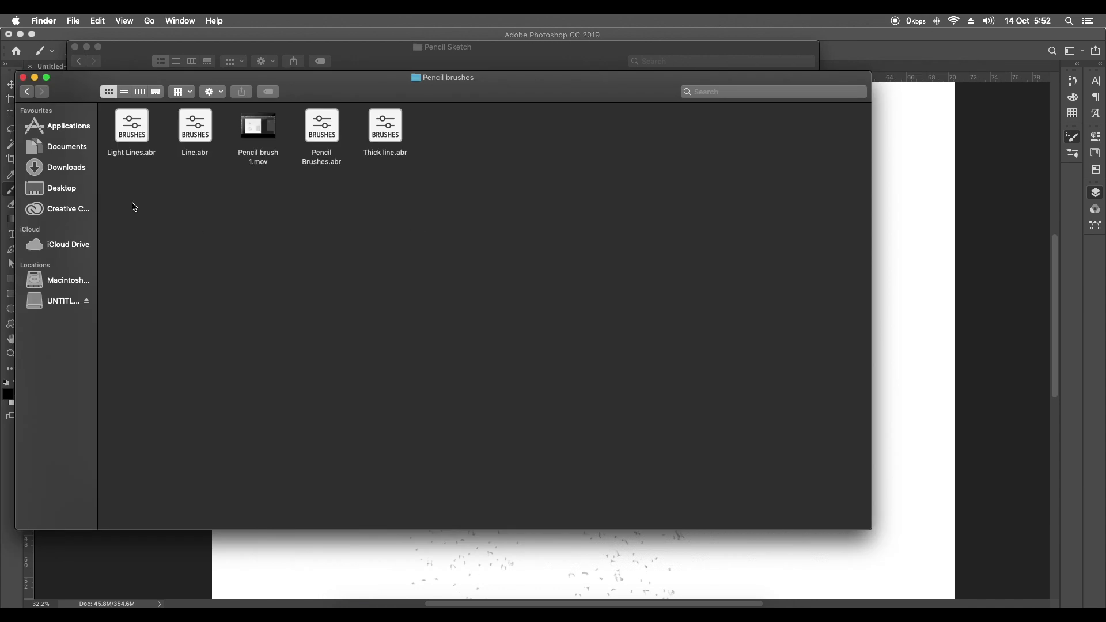
{"action": "left_click_drag", "start_coordinate": [132, 203], "coordinate": [143, 126]}
{"action": "left_click_drag", "start_coordinate": [247, 212], "coordinate": [279, 146]}
{"action": "left_click_drag", "start_coordinate": [309, 186], "coordinate": [343, 113]}
{"action": "double_click", "coordinate": [321, 139]}
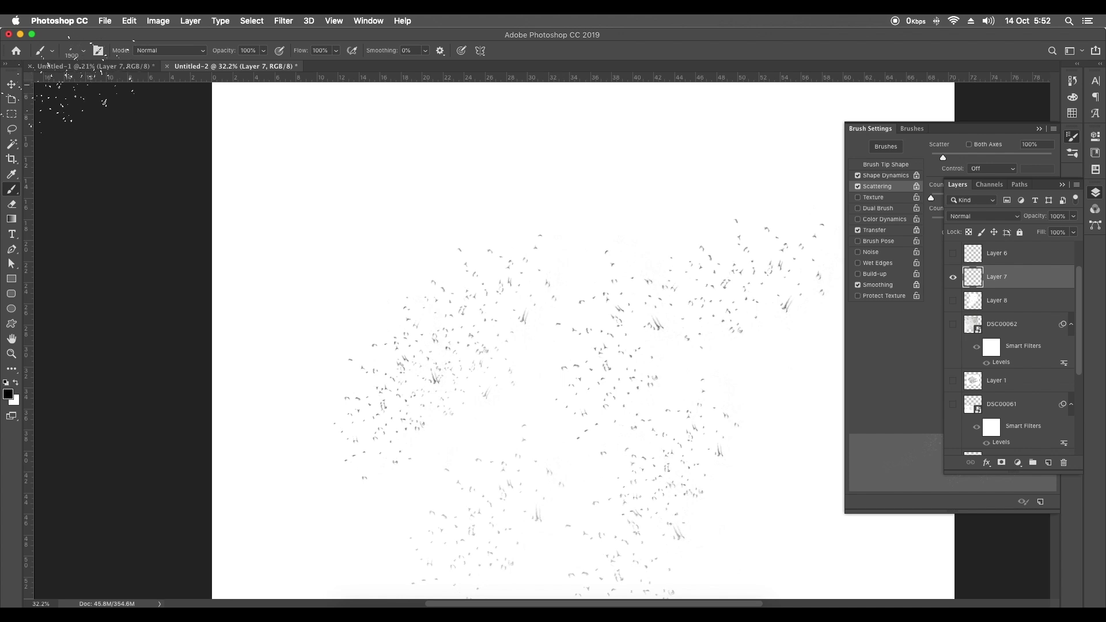
Delete the six loose pencil brushes, from Thick line to dottes, from the brush presets
{"action": "left_click", "coordinate": [84, 52]}
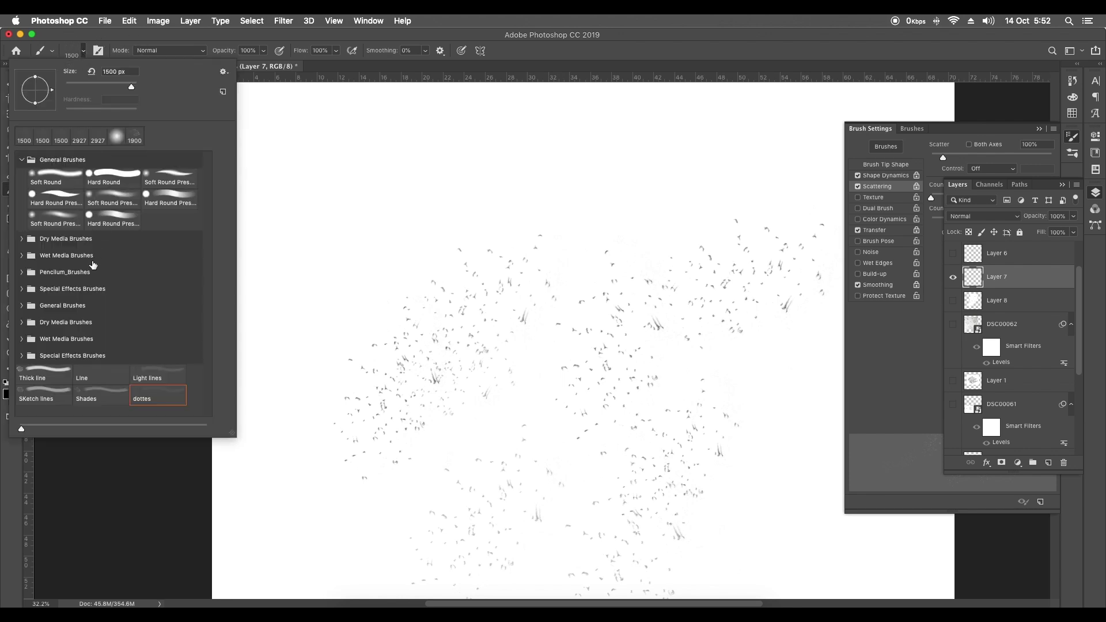
{"action": "left_click", "coordinate": [30, 376]}
{"action": "left_click", "coordinate": [142, 397], "text": "shift"}
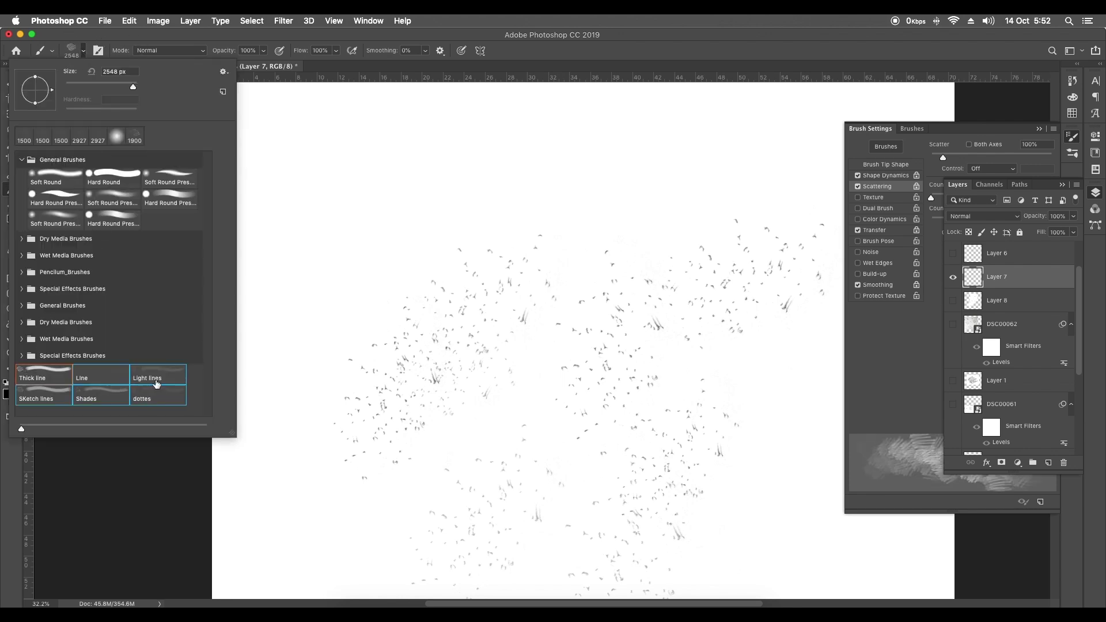
{"action": "right_click", "coordinate": [157, 381]}
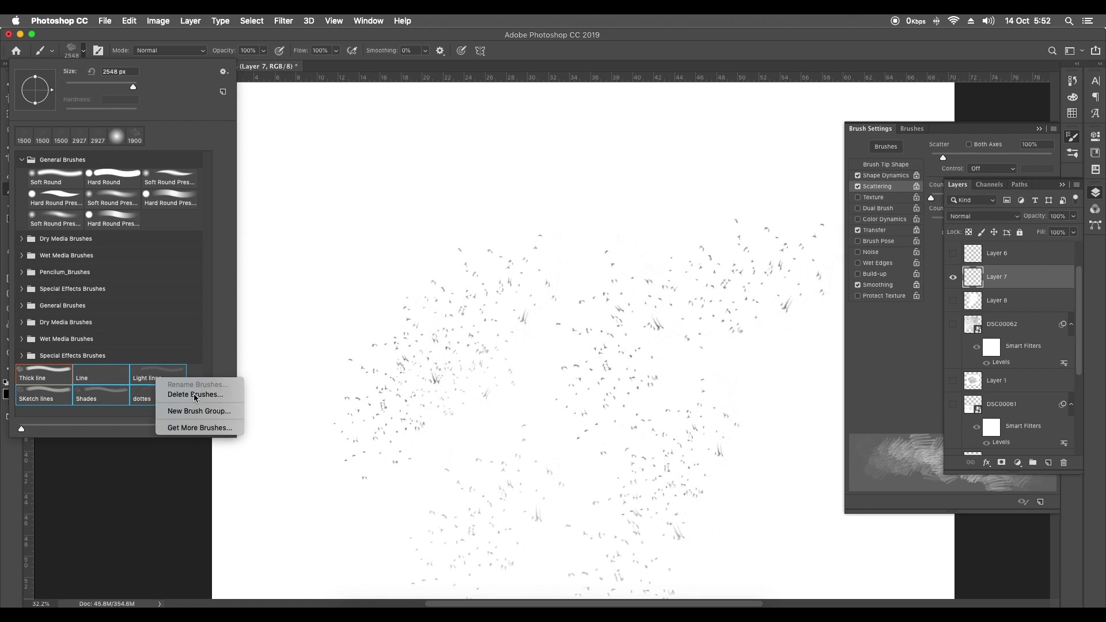
{"action": "left_click", "coordinate": [173, 394]}
{"action": "left_click", "coordinate": [627, 223]}
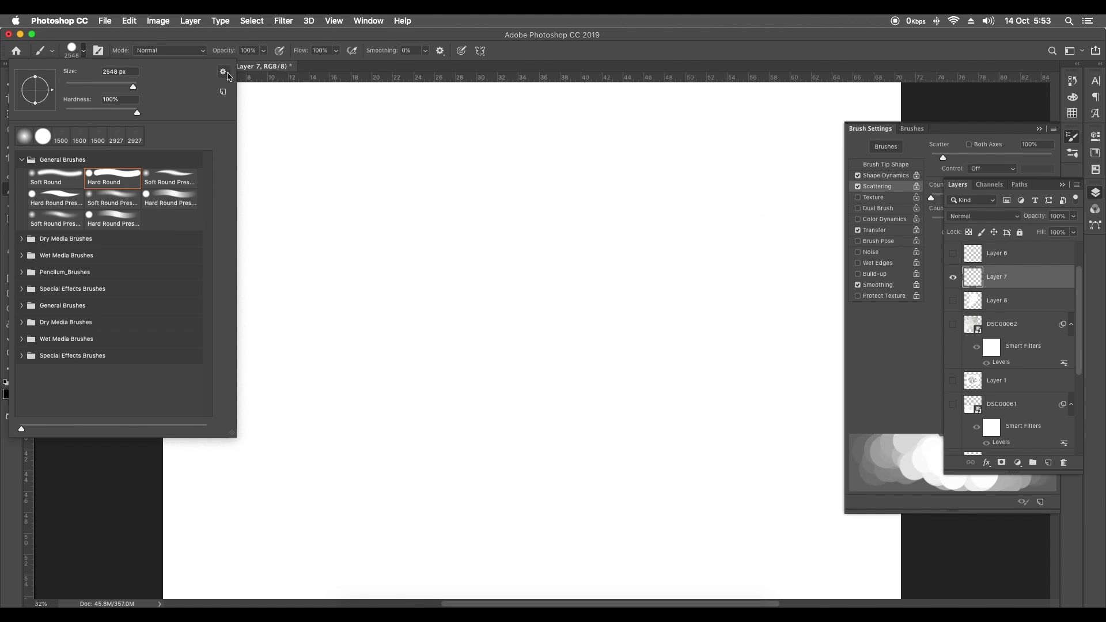
Load Pencil Brushes.abr into the brush presets through the Preset Manager
{"action": "left_click", "coordinate": [224, 75]}
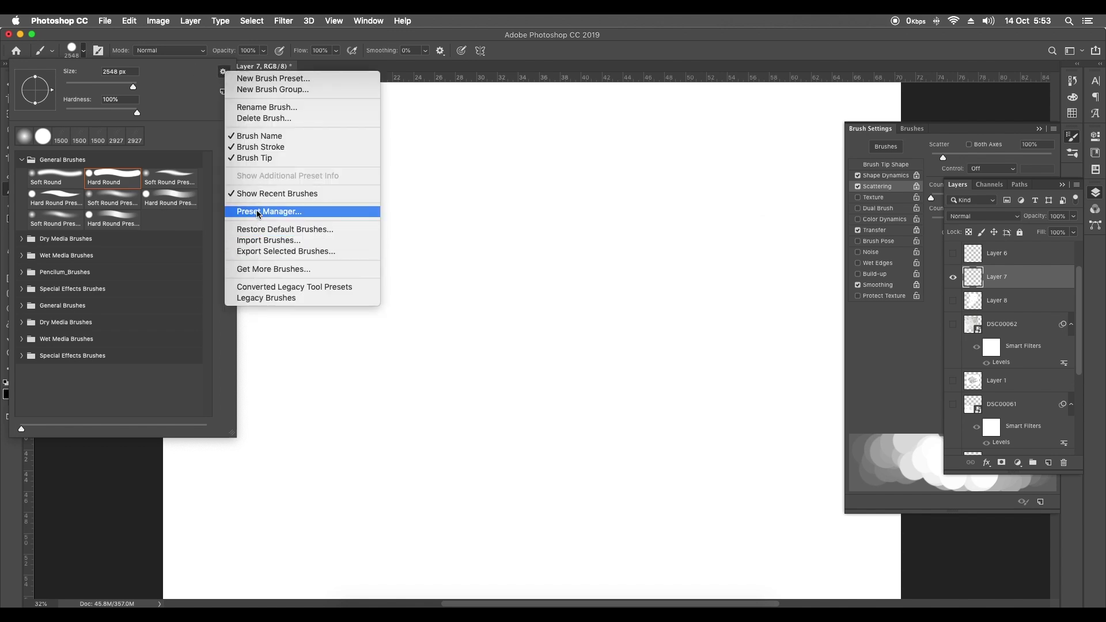
{"action": "left_click", "coordinate": [375, 212]}
{"action": "left_click", "coordinate": [641, 232]}
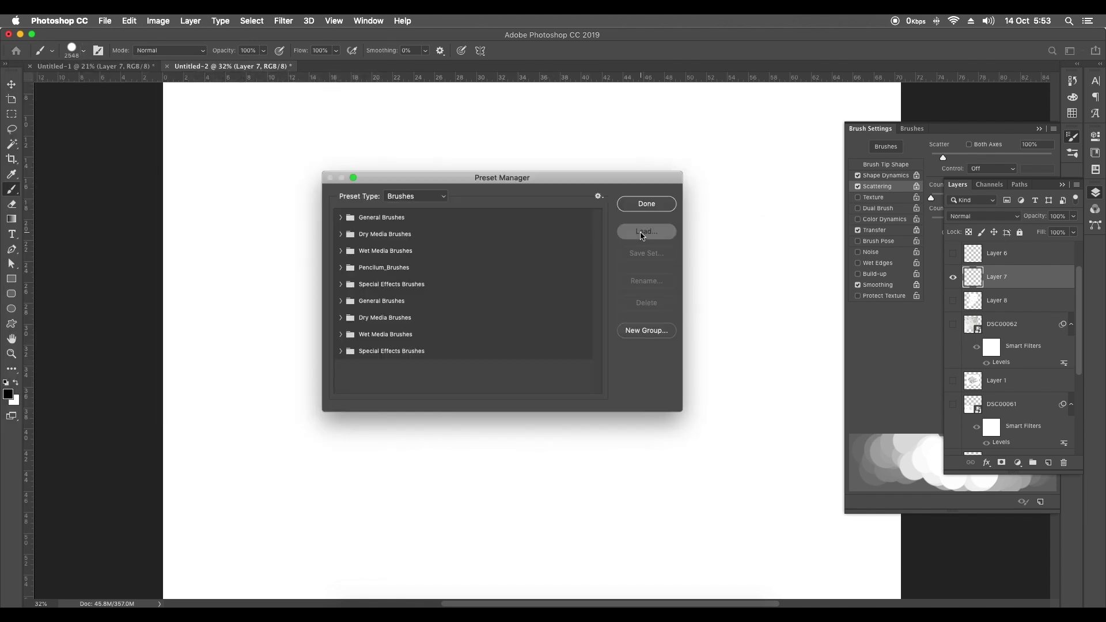
{"action": "left_click", "coordinate": [448, 183]}
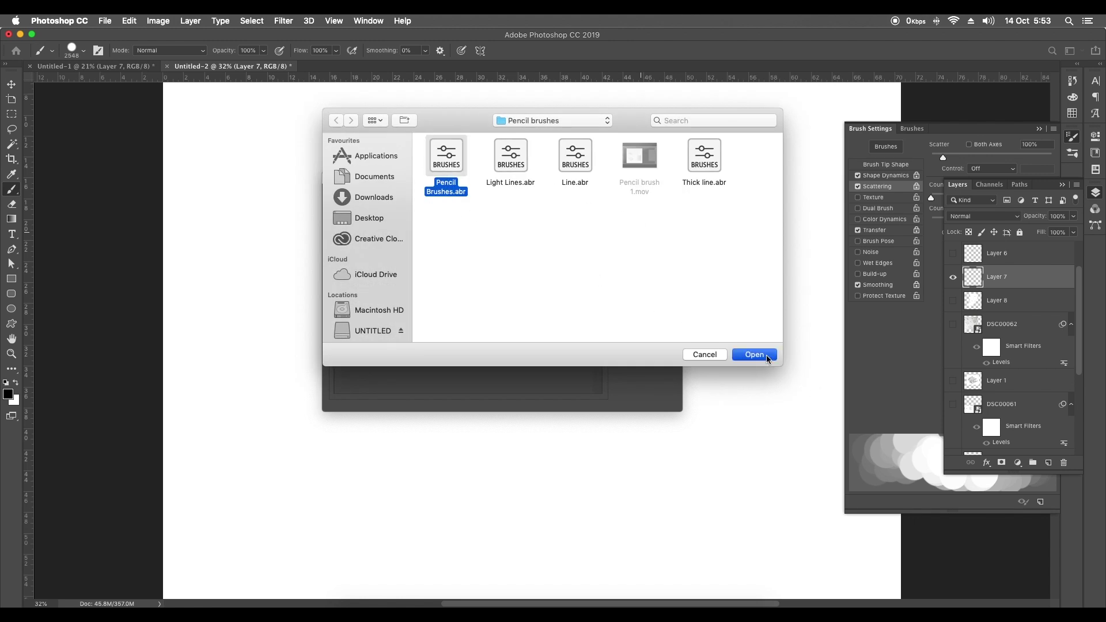
{"action": "left_click", "coordinate": [766, 355]}
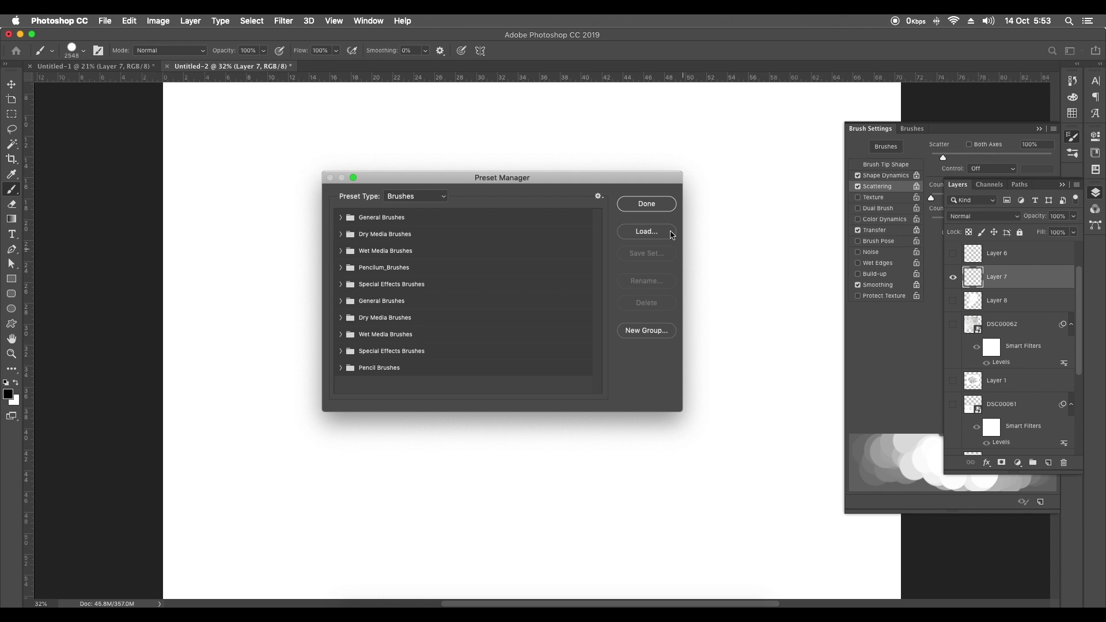
{"action": "left_click", "coordinate": [657, 208]}
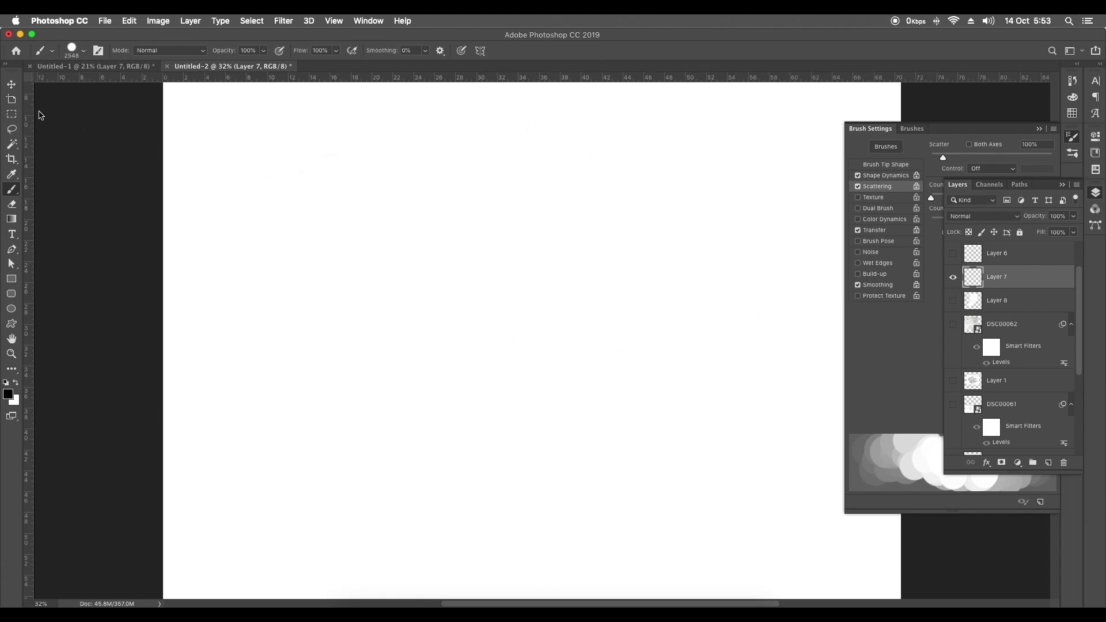
Choose the Thick line brush from the Pencil Brushes group, paint test strokes on Layer 7 and undo them
{"action": "left_click", "coordinate": [84, 50]}
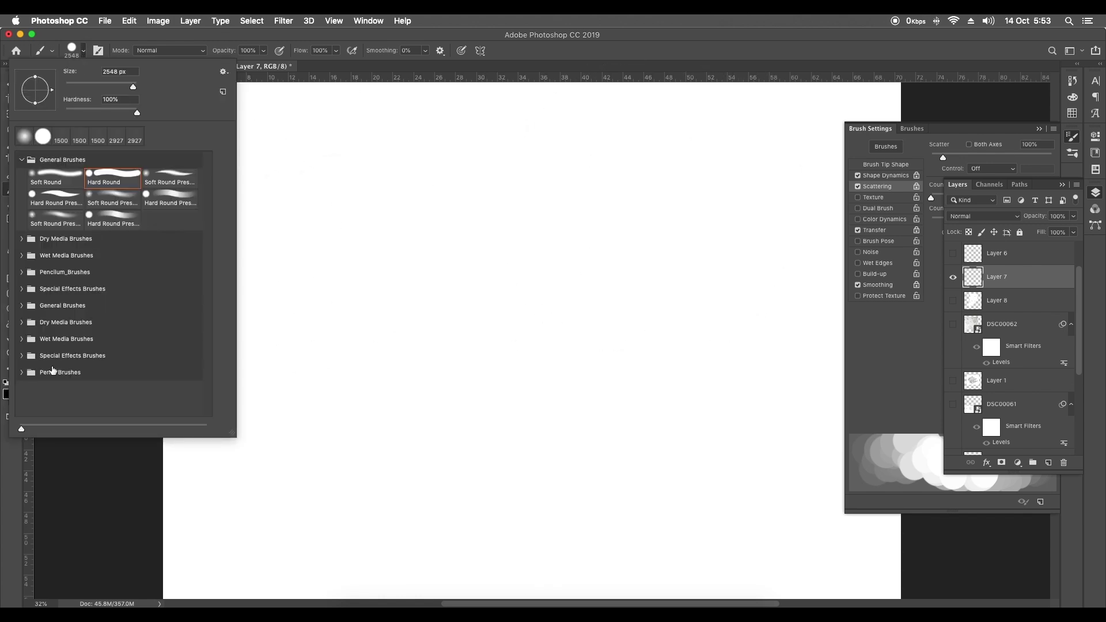
{"action": "left_click", "coordinate": [22, 373]}
{"action": "scroll", "coordinate": [132, 398], "scroll_direction": "down", "scroll_amount": 1}
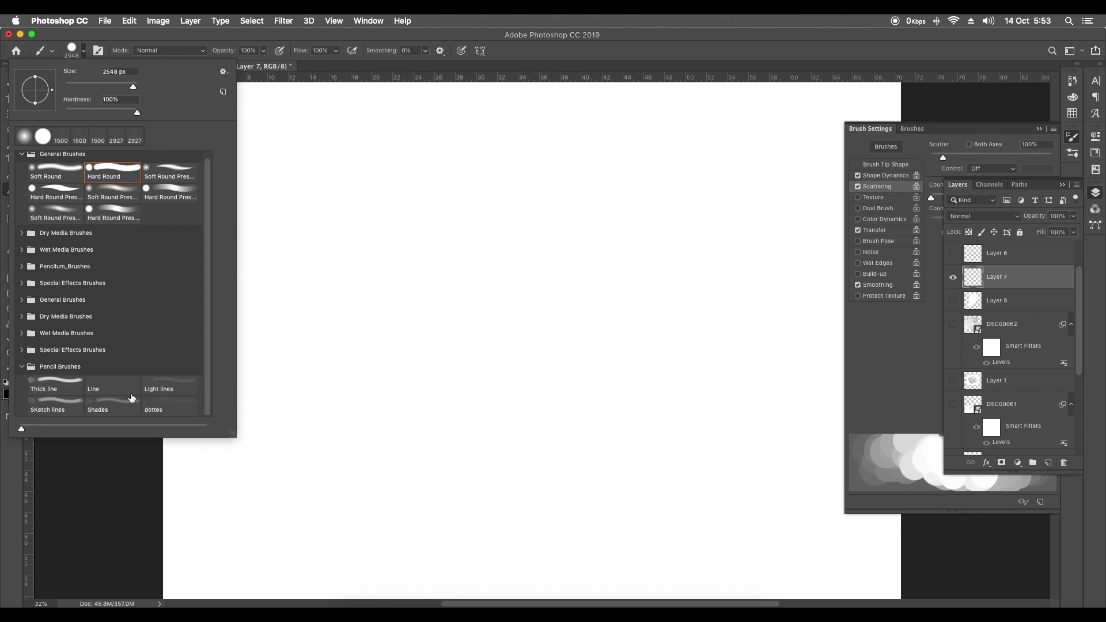
{"action": "left_click", "coordinate": [58, 385]}
{"action": "mouse_move", "coordinate": [507, 282]}
{"action": "left_mouse_down"}
{"action": "mouse_move", "coordinate": [590, 316]}
{"action": "mouse_move", "coordinate": [476, 389]}
{"action": "left_mouse_up"}
{"action": "key", "text": "super+z"}
{"action": "scroll", "coordinate": [497, 343], "scroll_direction": "down", "scroll_amount": 5}
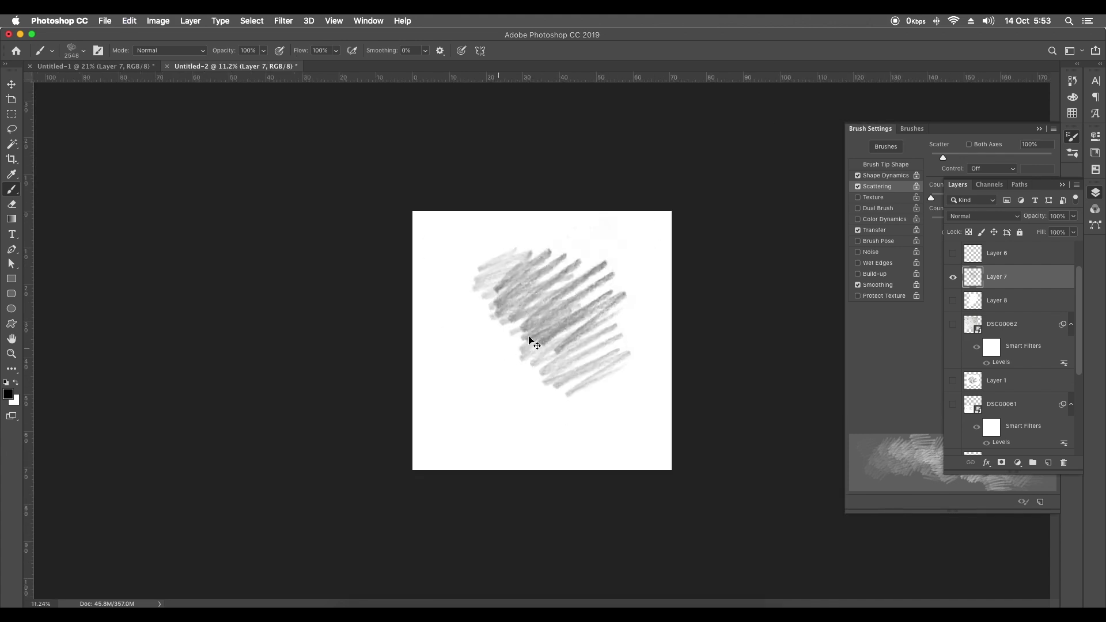
{"action": "key", "text": "super+z"}
{"action": "left_click_drag", "start_coordinate": [599, 279], "coordinate": [487, 374]}
{"action": "key", "text": "super+z"}
Choose the Light lines brush from the Pencil Brushes group, then paint test strokes on Layer 7, undoing the unwanted ones
{"action": "left_click", "coordinate": [83, 51]}
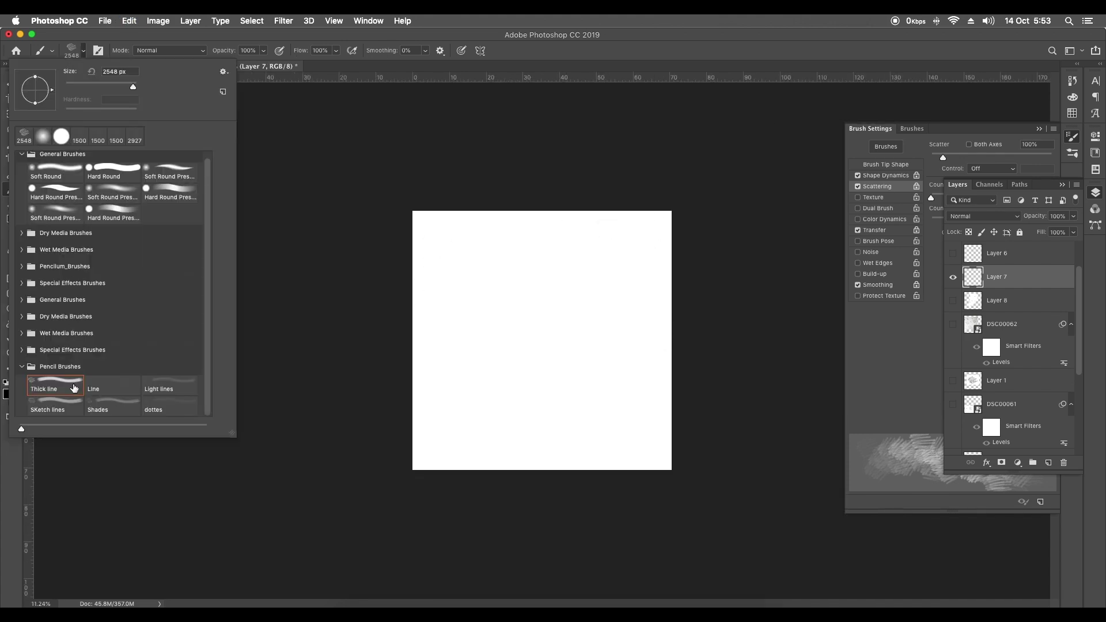
{"action": "left_click", "coordinate": [166, 392]}
{"action": "mouse_move", "coordinate": [567, 291]}
{"action": "left_mouse_down"}
{"action": "mouse_move", "coordinate": [507, 326]}
{"action": "mouse_move", "coordinate": [528, 405]}
{"action": "mouse_move", "coordinate": [548, 403]}
{"action": "mouse_move", "coordinate": [591, 345]}
{"action": "left_mouse_up"}
{"action": "key", "text": "super+z"}
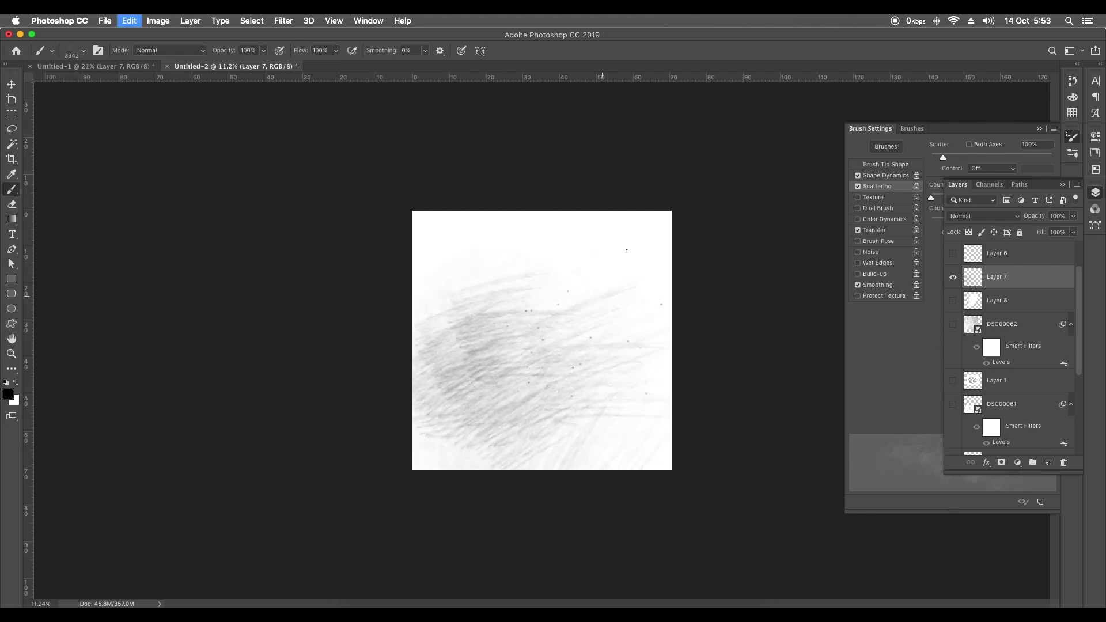
{"action": "left_click_drag", "start_coordinate": [582, 305], "coordinate": [564, 260]}
{"action": "key", "text": "super+z"}
{"action": "key", "text": "super+z"}
{"action": "key", "text": "super+z"}
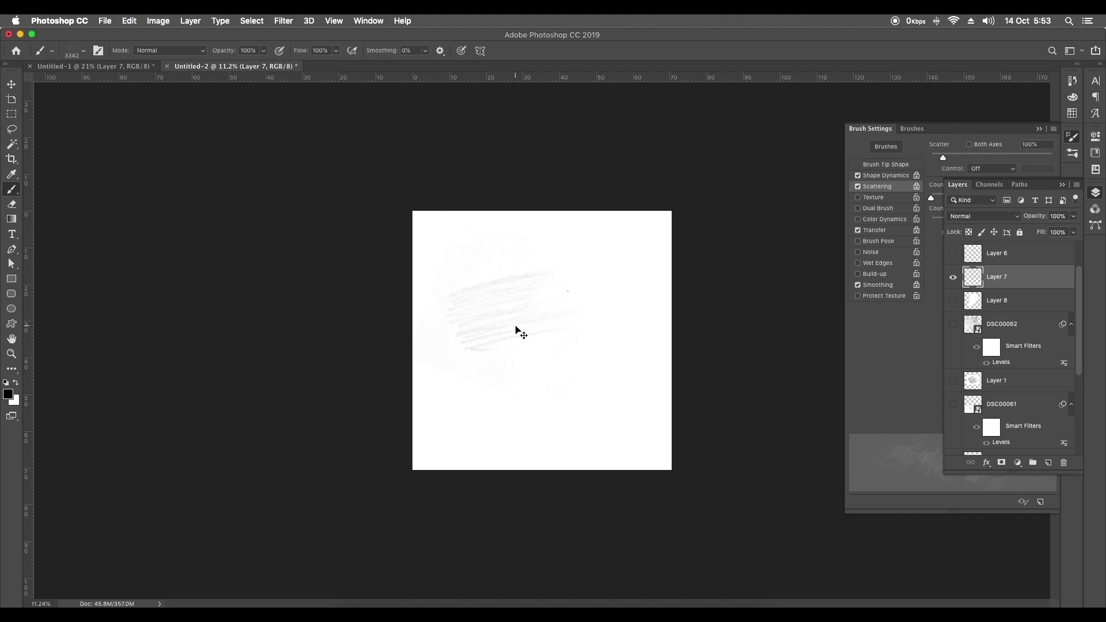
{"action": "key", "text": "super+z"}
{"action": "left_click_drag", "start_coordinate": [531, 279], "coordinate": [531, 314]}
{"action": "left_click_drag", "start_coordinate": [604, 351], "coordinate": [568, 403]}
{"action": "key", "text": "super+z"}
Turn off Scattering for the Light lines brush
{"action": "left_click", "coordinate": [857, 186]}
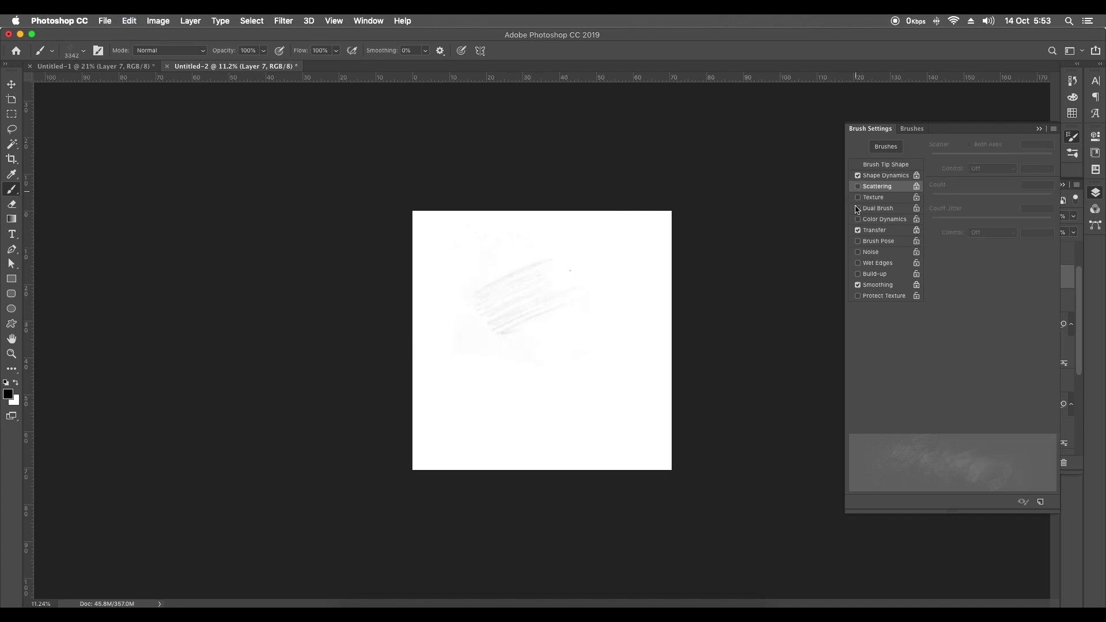